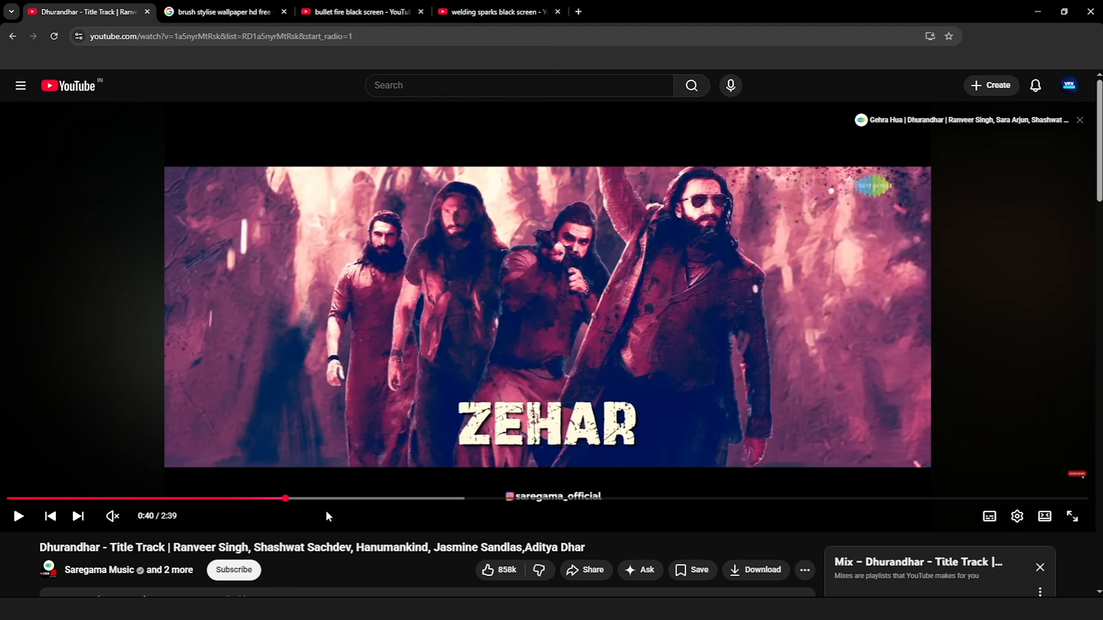
Examine the reference title-track video frame by frame around 0:39 to 0:40, backward and forward through the group walking shot.
{"action": "key", "text": "comma"}
{"action": "key", "text": "comma"}
{"action": "key", "text": "comma"}
{"action": "key", "text": "comma"}
{"action": "key", "text": "comma"}
{"action": "key", "text": "comma"}
{"action": "key", "text": "comma"}
{"action": "key", "text": "comma"}
{"action": "key", "text": "comma"}
{"action": "key", "text": "comma"}
{"action": "key", "text": "comma"}
{"action": "key", "text": "comma"}
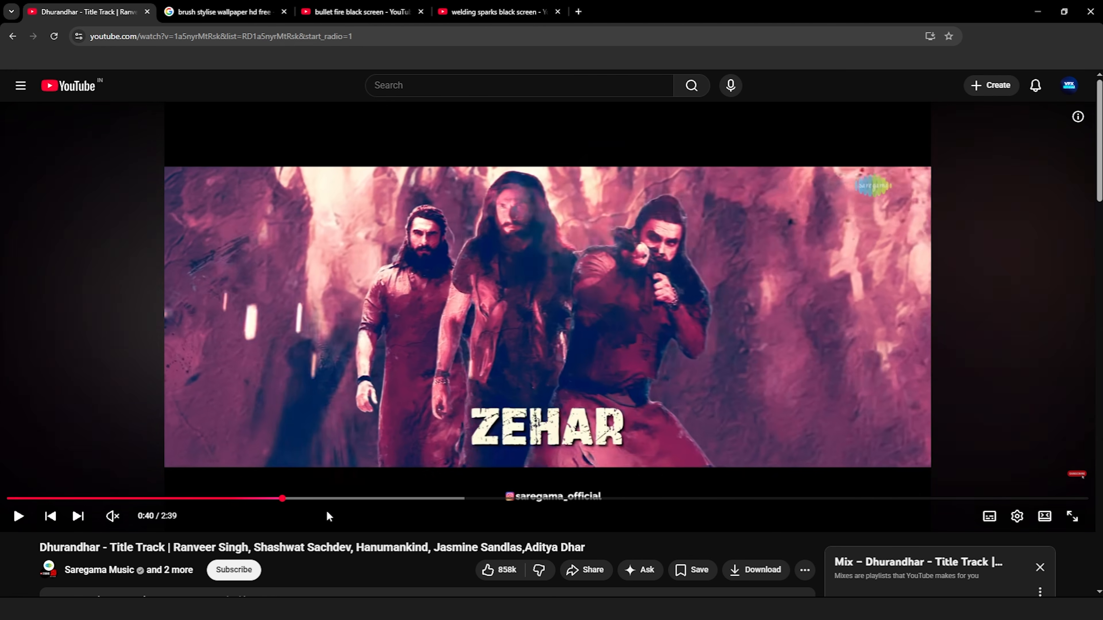
{"action": "key", "text": "comma"}
{"action": "key", "text": "comma"}
{"action": "key", "text": "comma"}
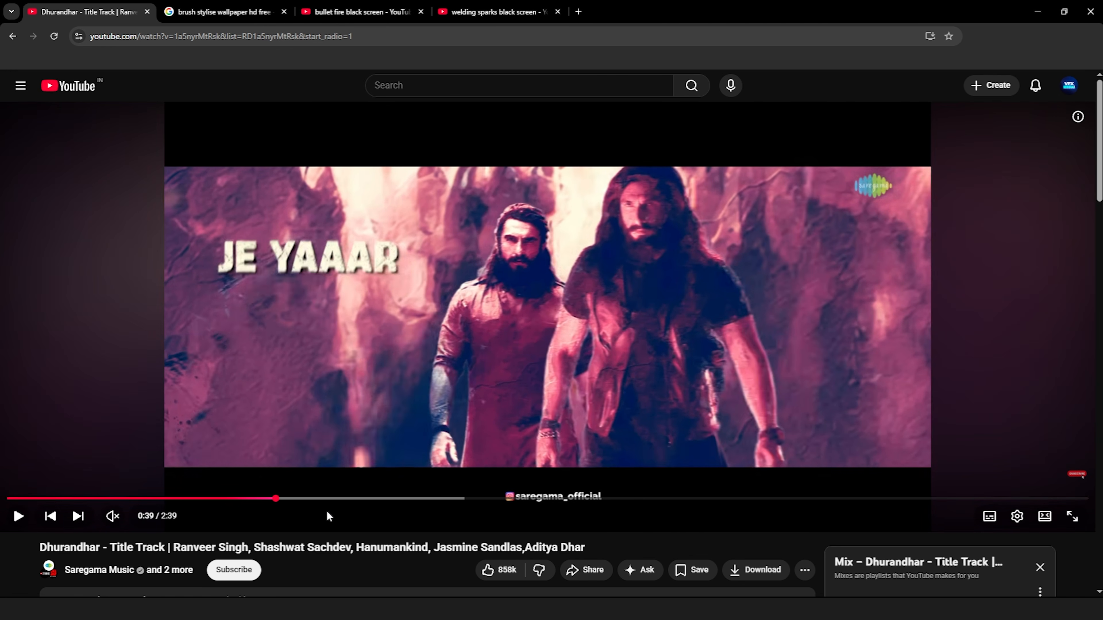
{"action": "key", "text": "period"}
{"action": "key", "text": "period"}
{"action": "key", "text": "period"}
{"action": "key", "text": "period"}
{"action": "key", "text": "period"}
{"action": "key", "text": "period"}
{"action": "key", "text": "period"}
{"action": "key", "text": "period"}
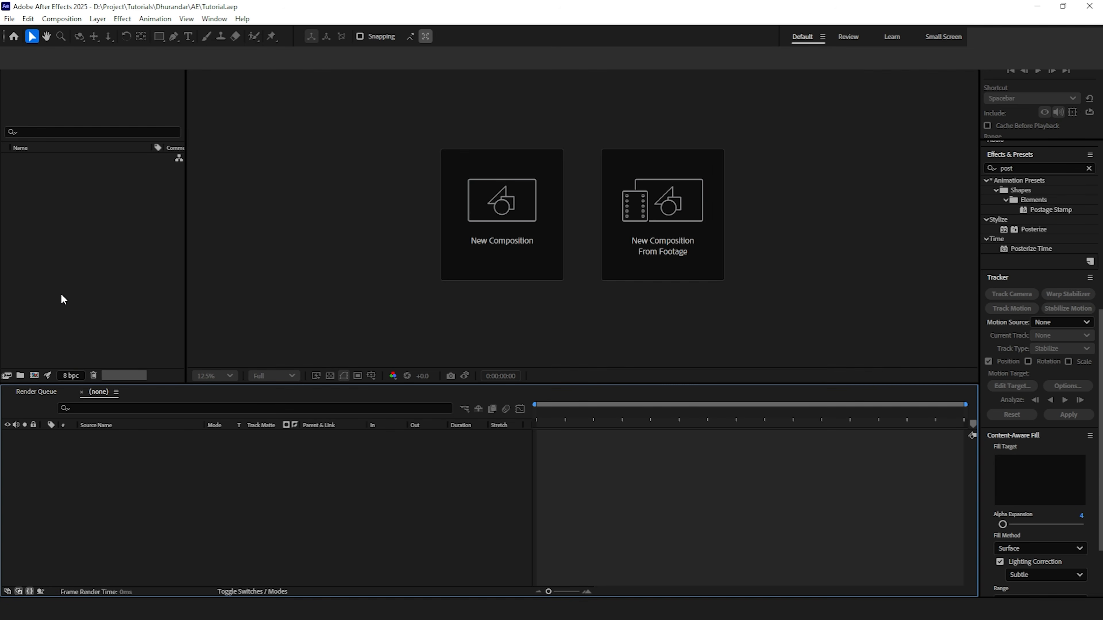
Switch to After Effects and import the images 1 BUM.jpg, 2 BUM.jpg, 3 fire.webp and 4 shot.jpg as footage.
{"action": "left_click", "coordinate": [107, 222]}
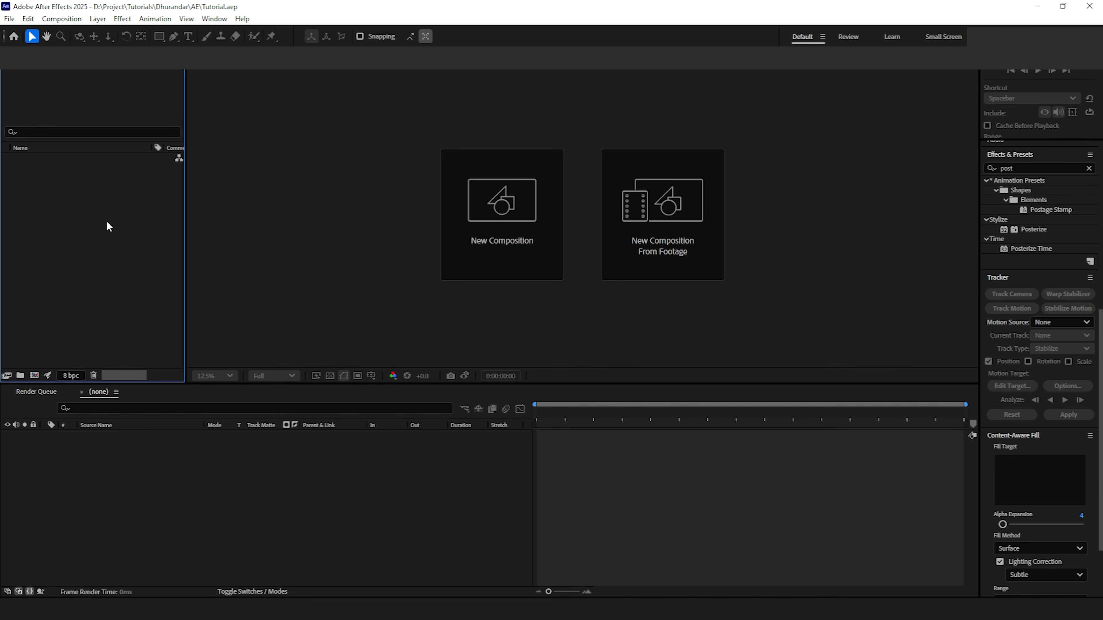
{"action": "double_click", "coordinate": [107, 222]}
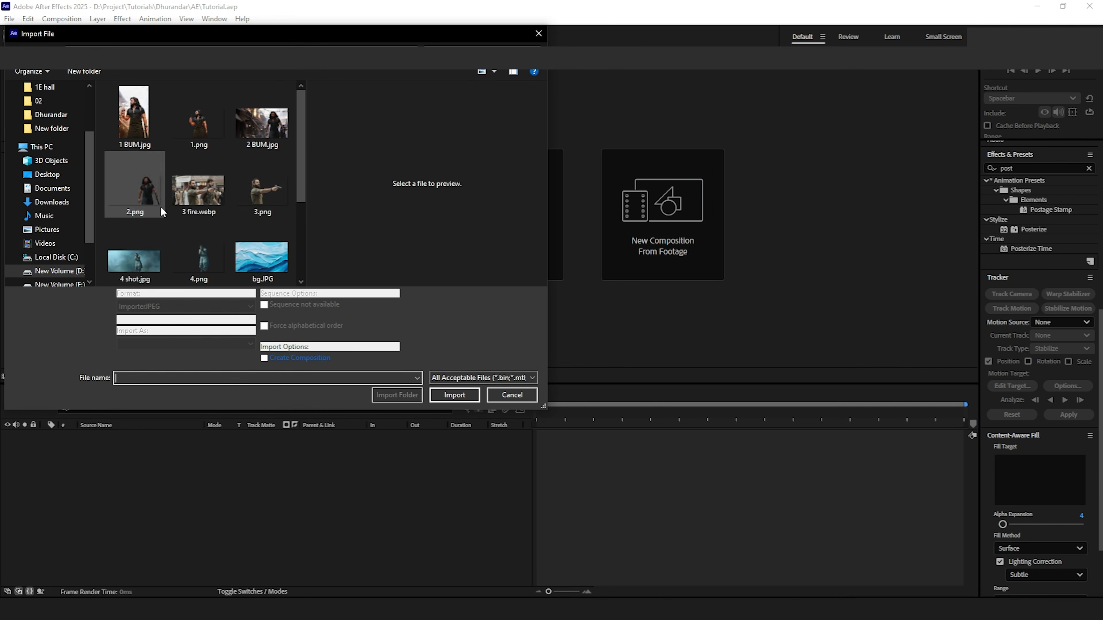
{"action": "left_click", "coordinate": [139, 148]}
{"action": "left_click", "coordinate": [267, 127], "text": "ctrl"}
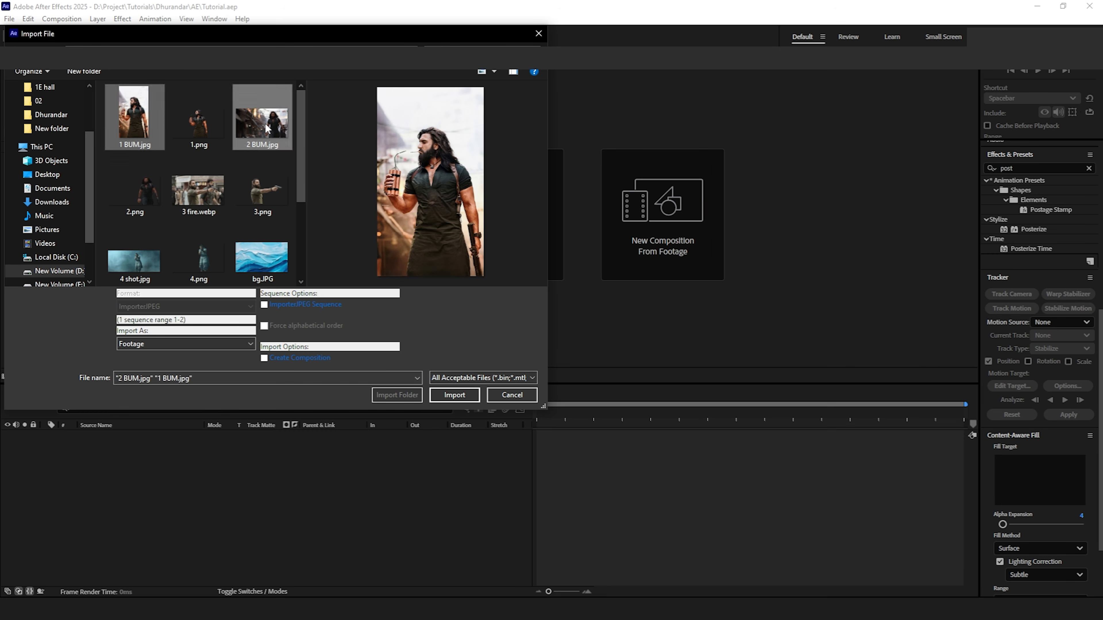
{"action": "left_click", "coordinate": [199, 192], "text": "ctrl"}
{"action": "left_click", "coordinate": [143, 253], "text": "ctrl"}
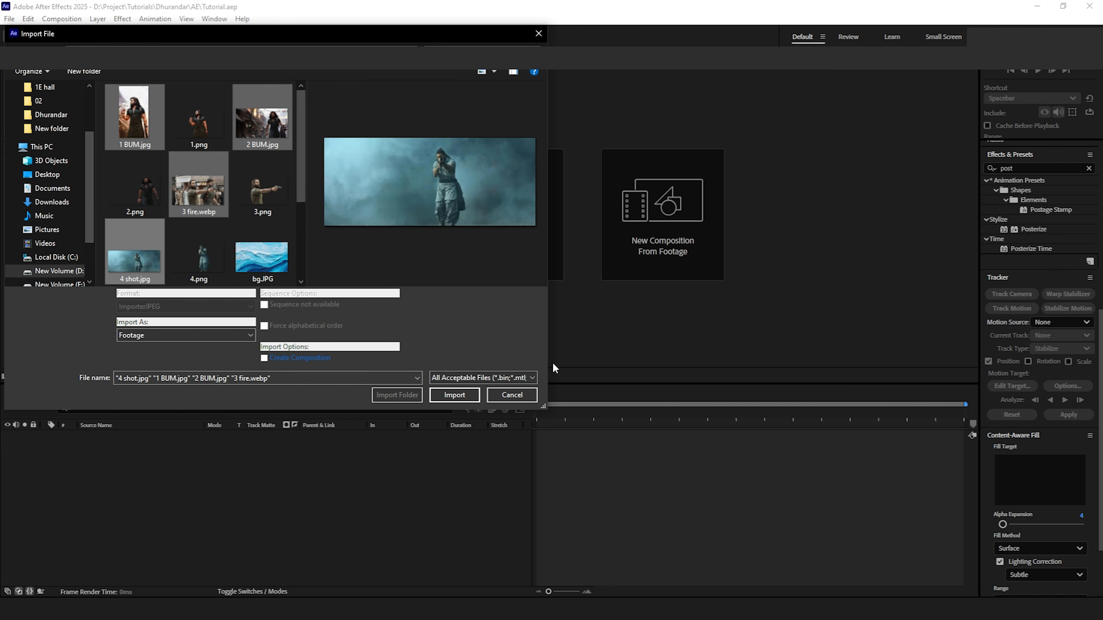
{"action": "left_click", "coordinate": [454, 394]}
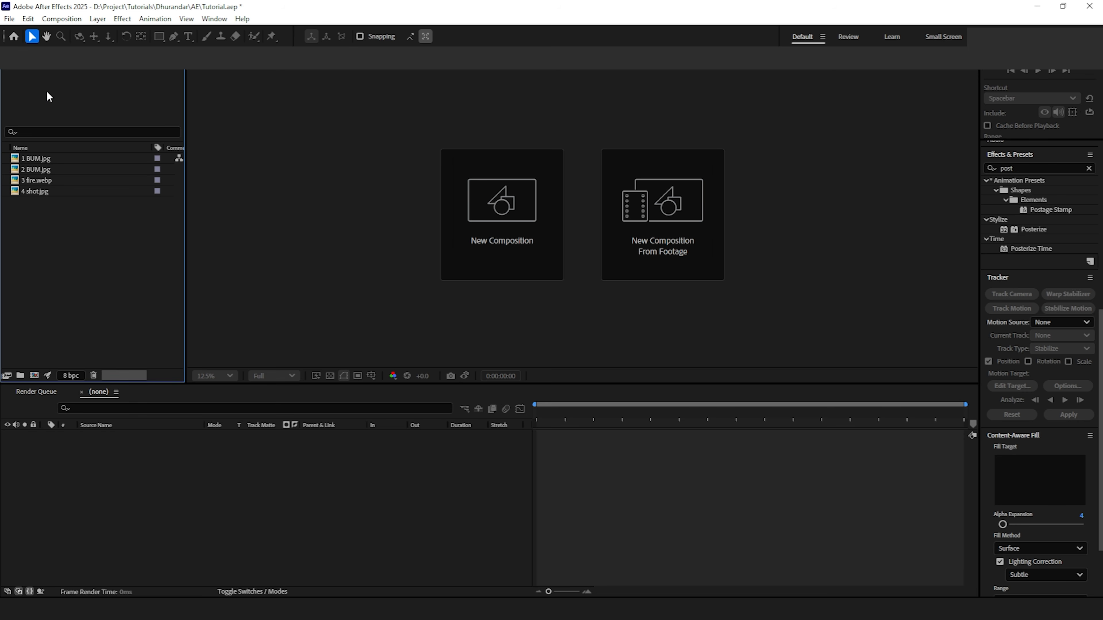
Create a new composition with a width of 1920 px and a height of 1080 px.
{"action": "left_click", "coordinate": [61, 18]}
{"action": "left_click", "coordinate": [76, 32]}
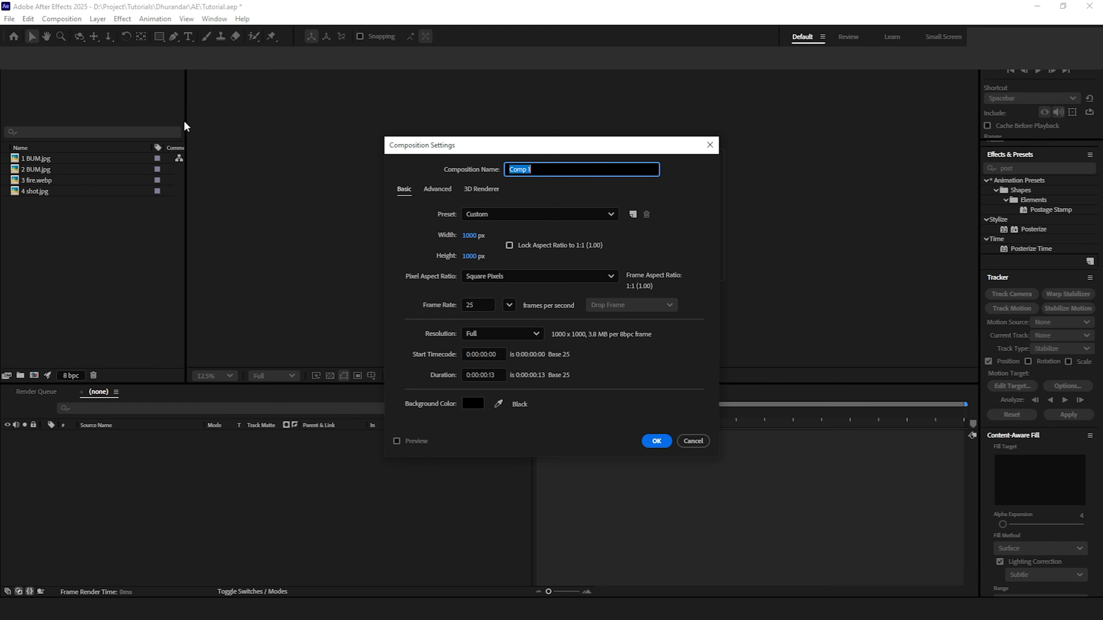
{"action": "left_click", "coordinate": [470, 235]}
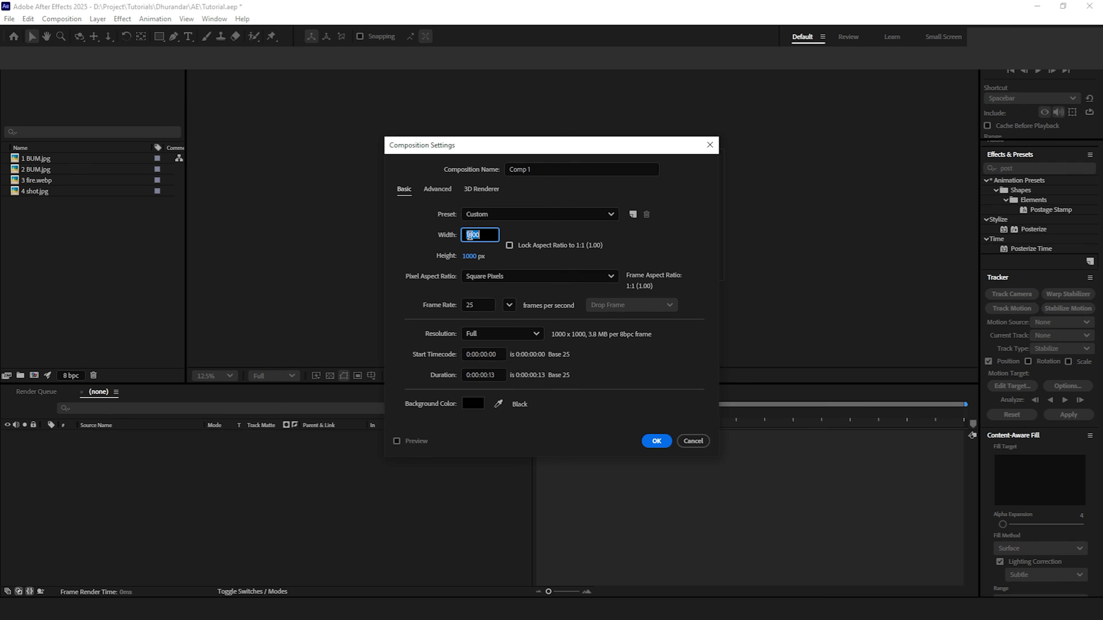
{"action": "type", "text": "1920"}
{"action": "left_click", "coordinate": [469, 255]}
{"action": "type", "text": "1080"}
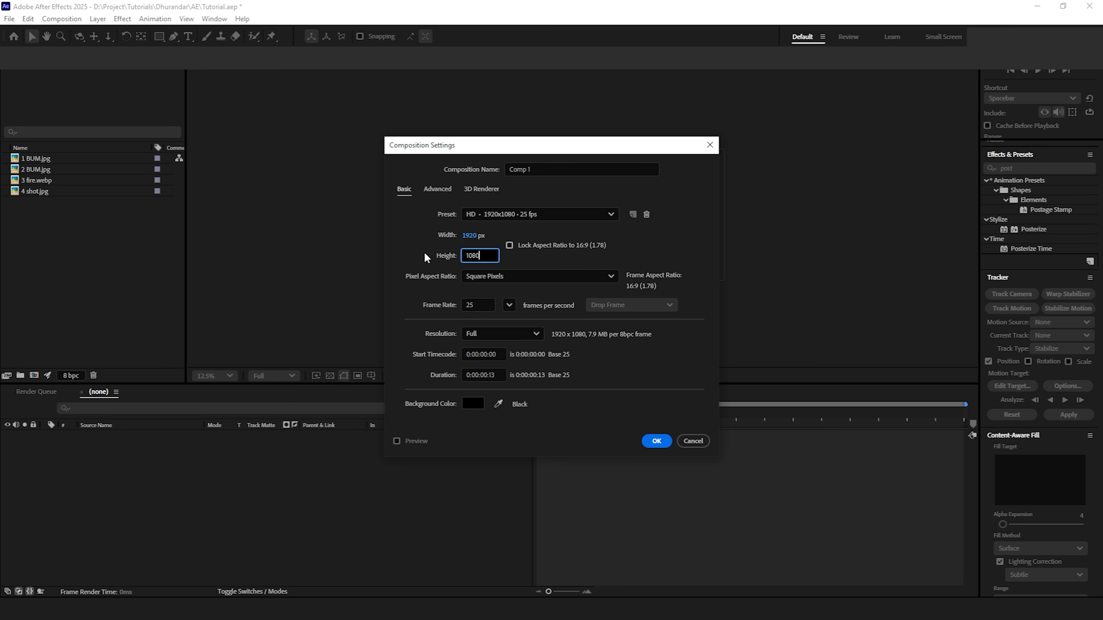
{"action": "key", "text": "Tab"}
{"action": "left_click", "coordinate": [653, 442]}
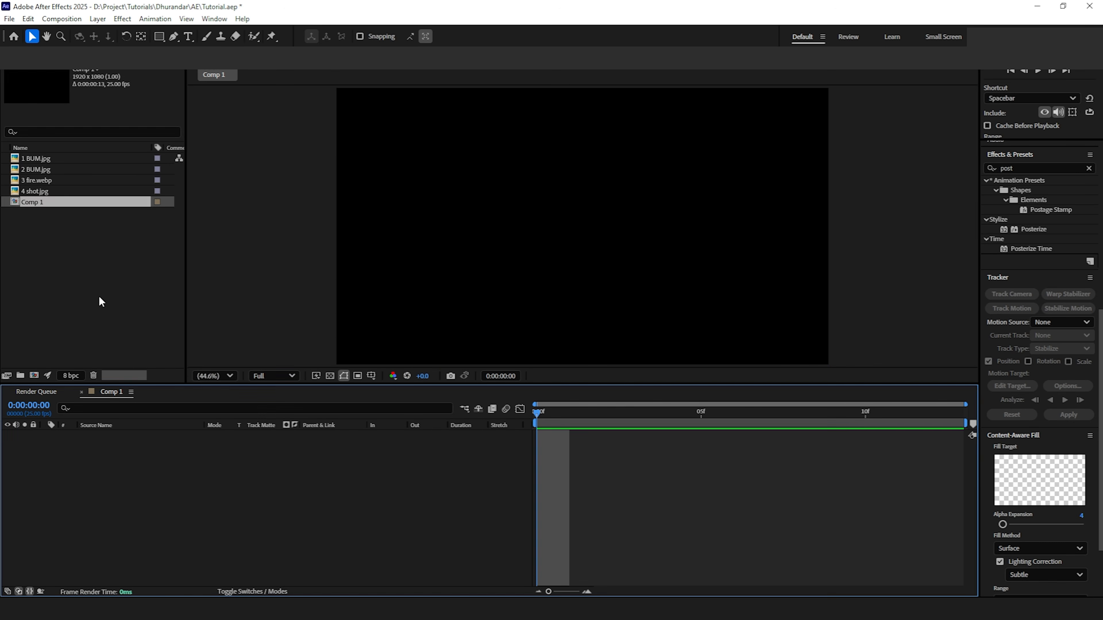
Add the 4 shot.jpg image to the composition as a layer.
{"action": "left_click", "coordinate": [53, 159]}
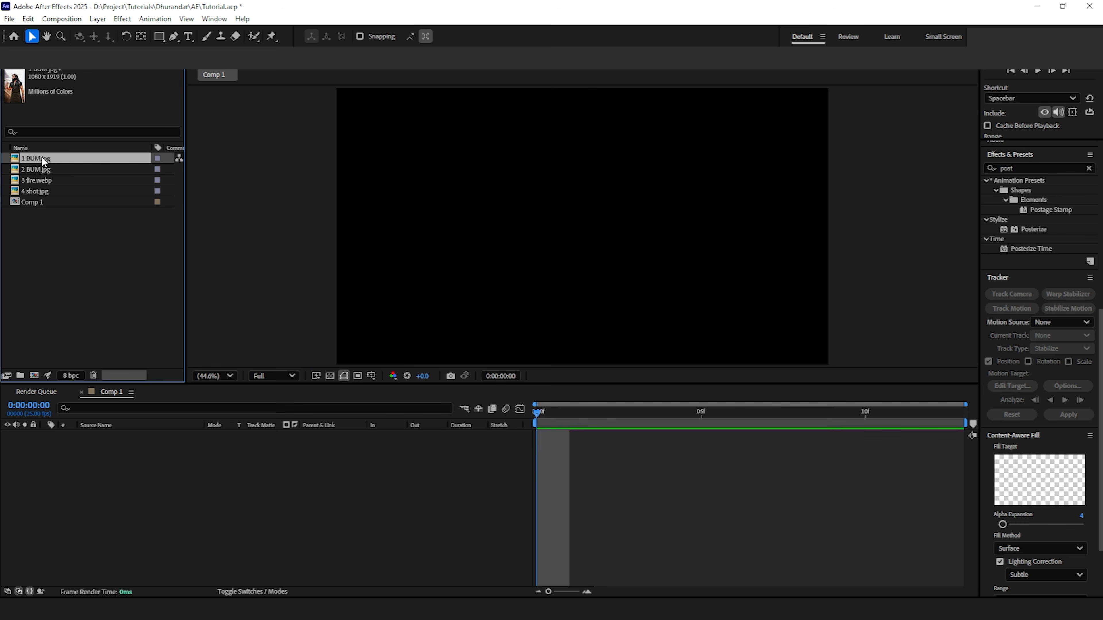
{"action": "left_click", "coordinate": [46, 180]}
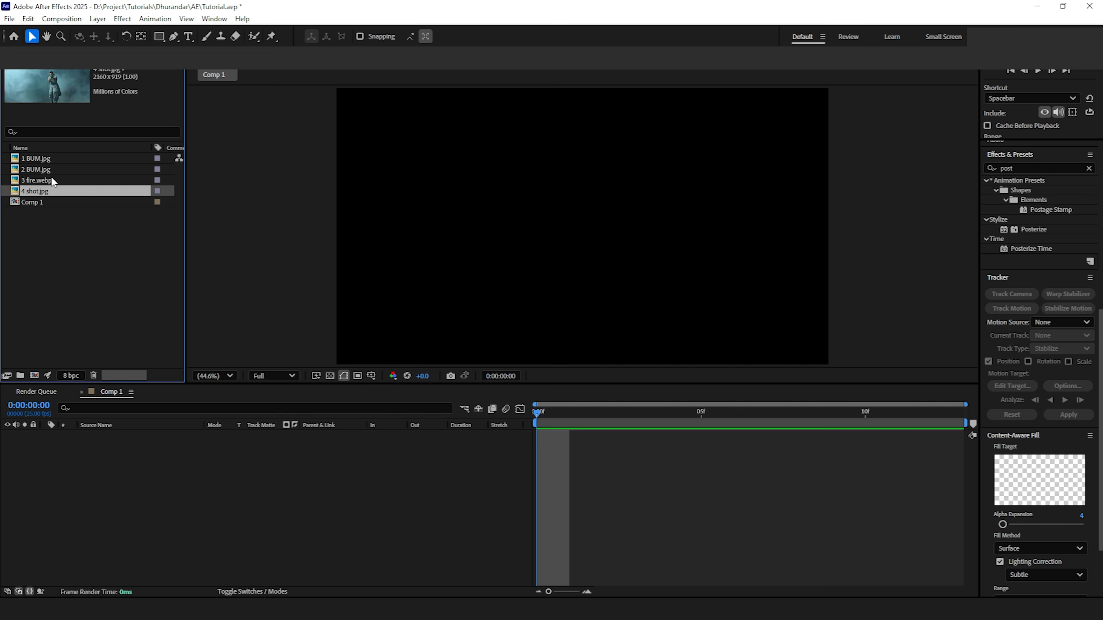
{"action": "left_click", "coordinate": [40, 192]}
{"action": "left_click_drag", "start_coordinate": [30, 189], "coordinate": [177, 492]}
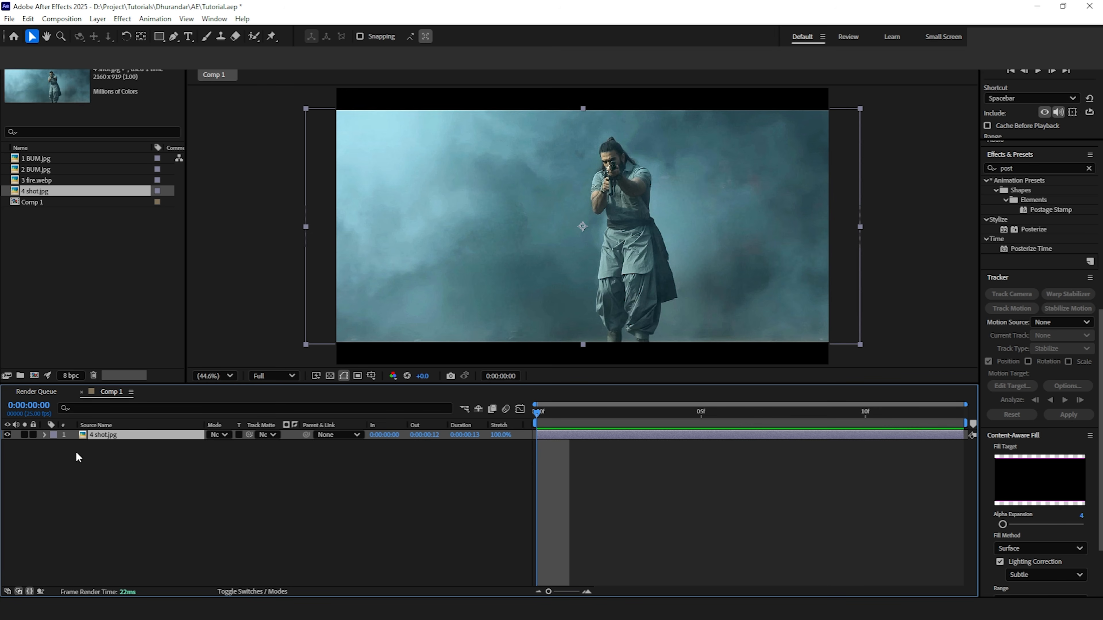
Open the 4 shot.jpg layer for rotoscoping and select the man with Roto Brush strokes from head to legs.
{"action": "double_click", "coordinate": [119, 437]}
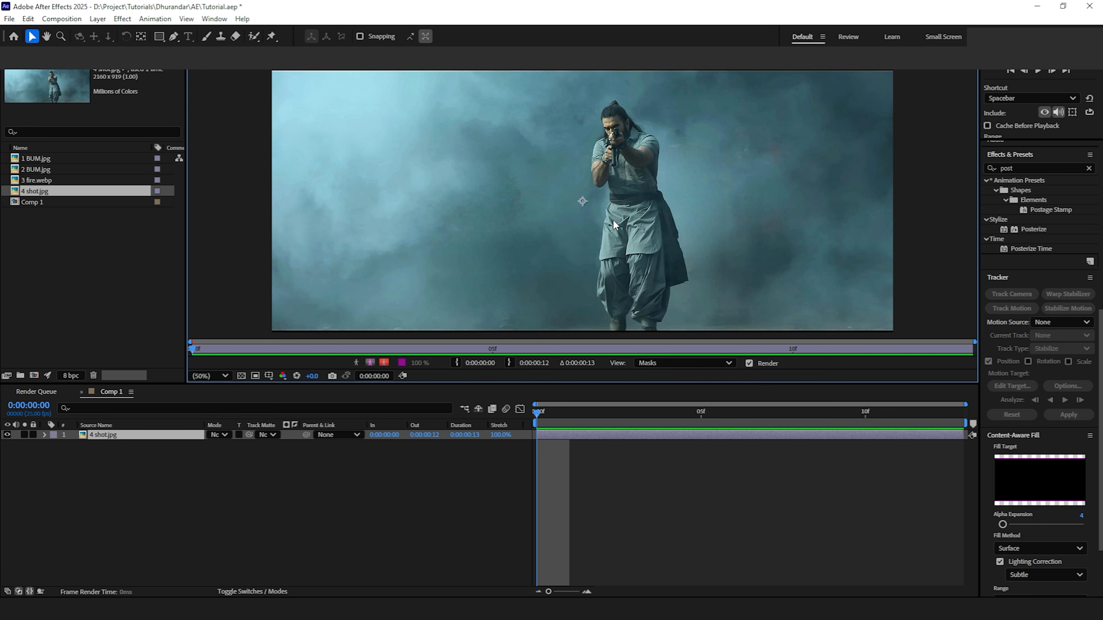
{"action": "left_click", "coordinate": [254, 37]}
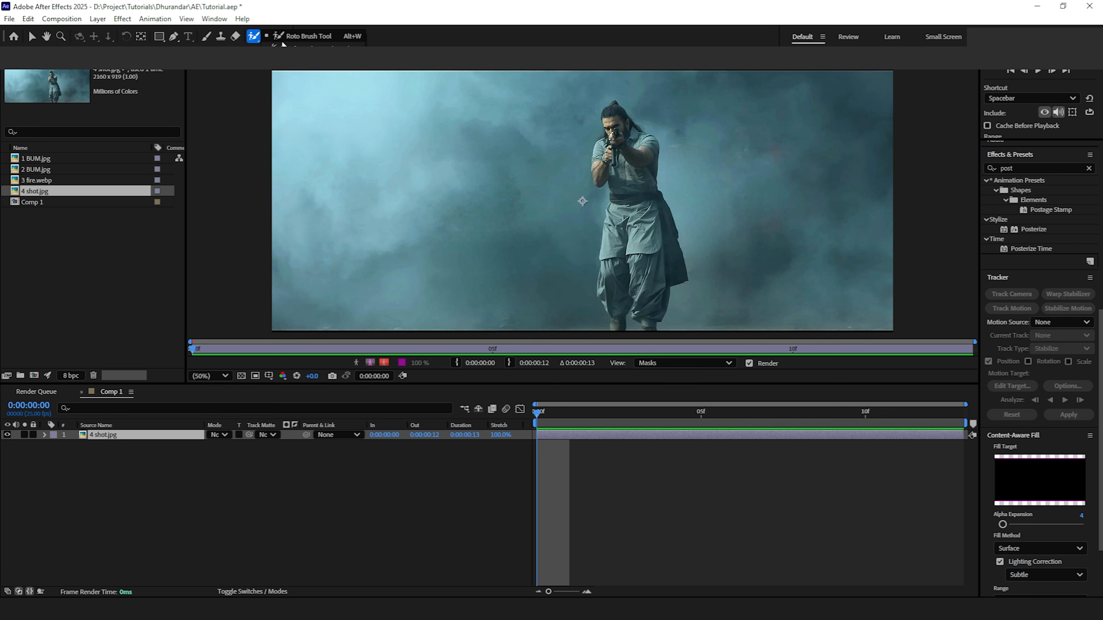
{"action": "key", "text": "comma"}
{"action": "key", "text": "comma"}
{"action": "key", "text": "period"}
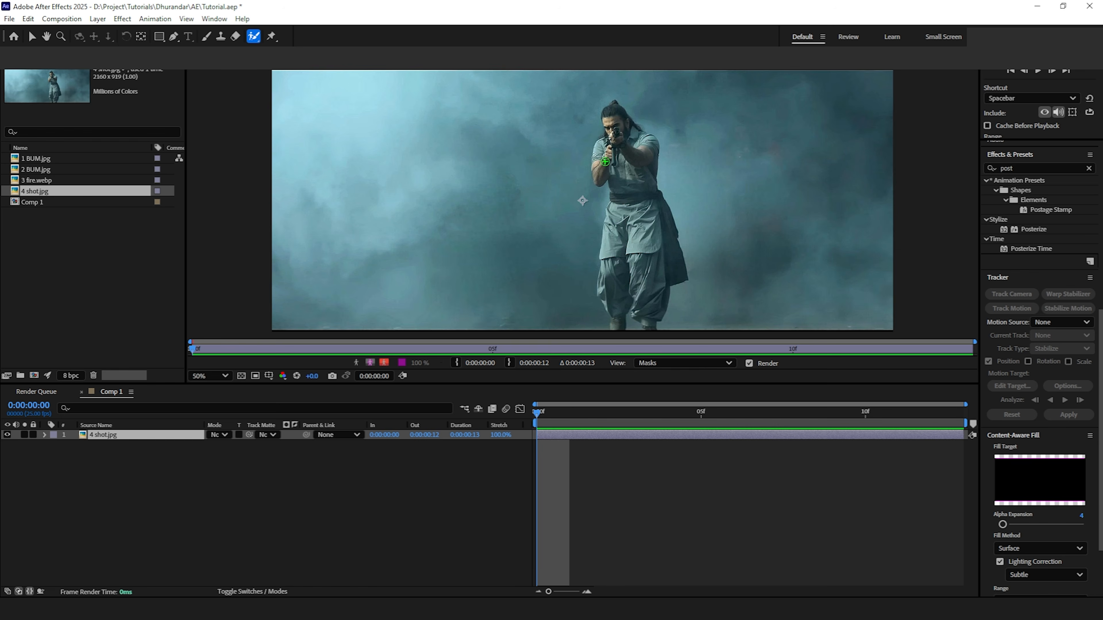
{"action": "mouse_move", "coordinate": [605, 161]}
{"action": "left_mouse_down"}
{"action": "mouse_move", "coordinate": [614, 118]}
{"action": "mouse_move", "coordinate": [642, 181]}
{"action": "mouse_move", "coordinate": [652, 296]}
{"action": "left_mouse_up"}
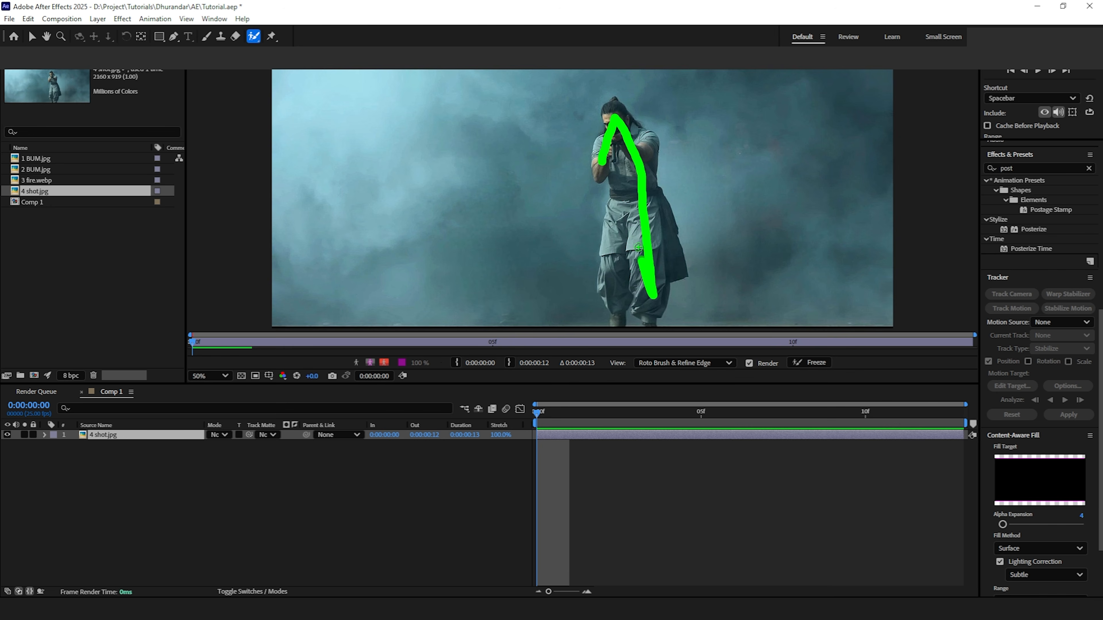
{"action": "mouse_move", "coordinate": [638, 247]}
{"action": "left_mouse_down"}
{"action": "mouse_move", "coordinate": [620, 288]}
{"action": "mouse_move", "coordinate": [621, 170]}
{"action": "mouse_move", "coordinate": [608, 162]}
{"action": "left_mouse_up"}
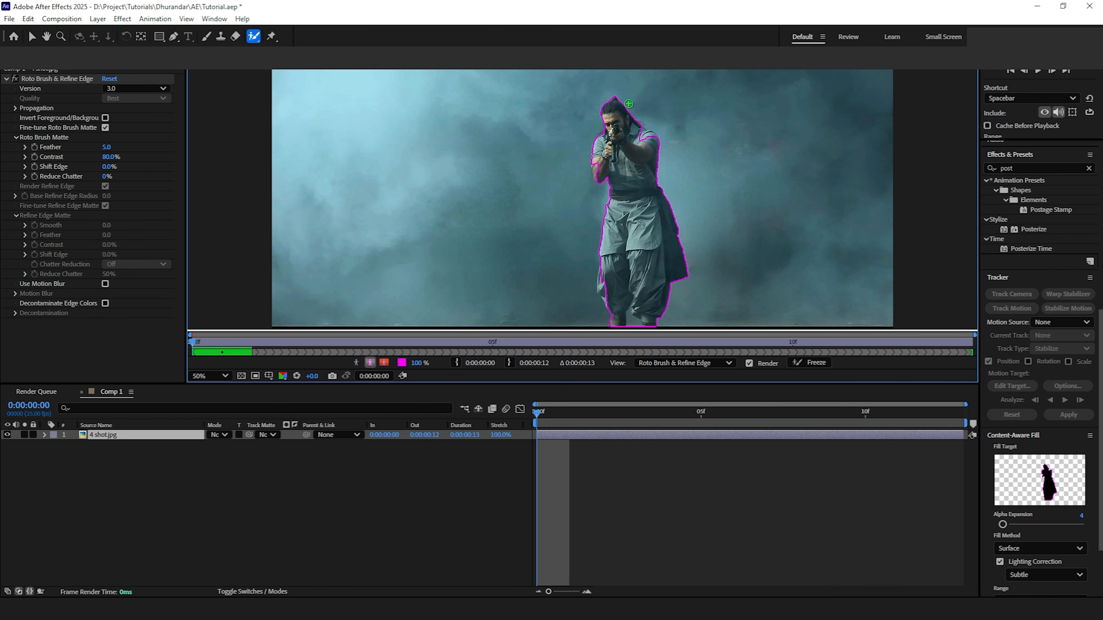
Subtract the background gap between the man's feet from the Roto Brush selection.
{"action": "scroll", "coordinate": [619, 276], "scroll_direction": "up", "scroll_amount": 5}
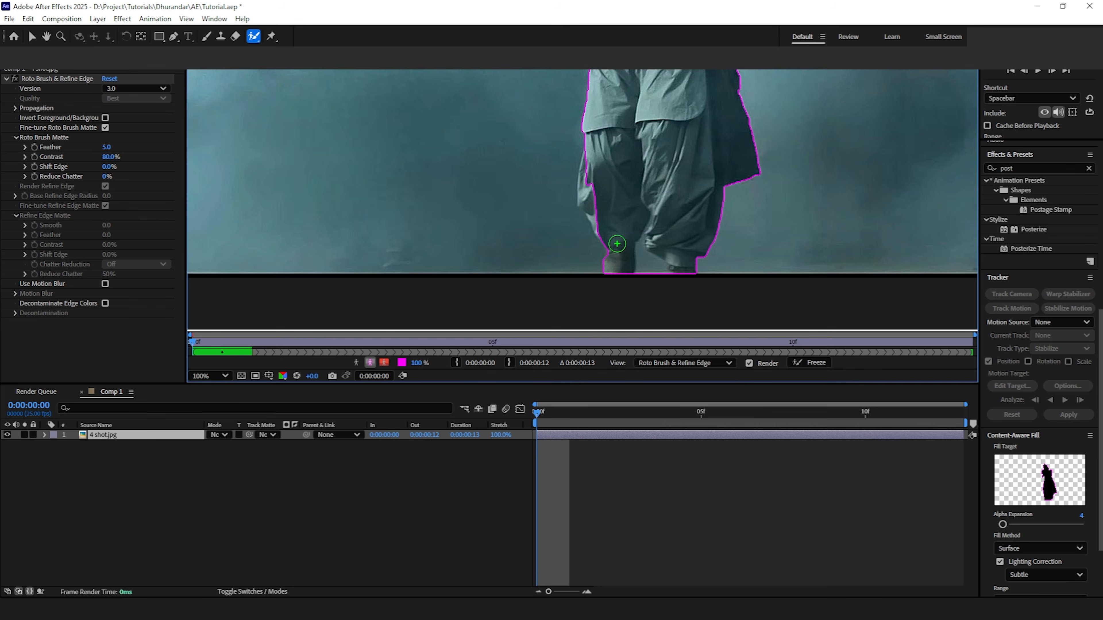
{"action": "left_click_drag", "start_coordinate": [551, 124], "coordinate": [549, 121]}
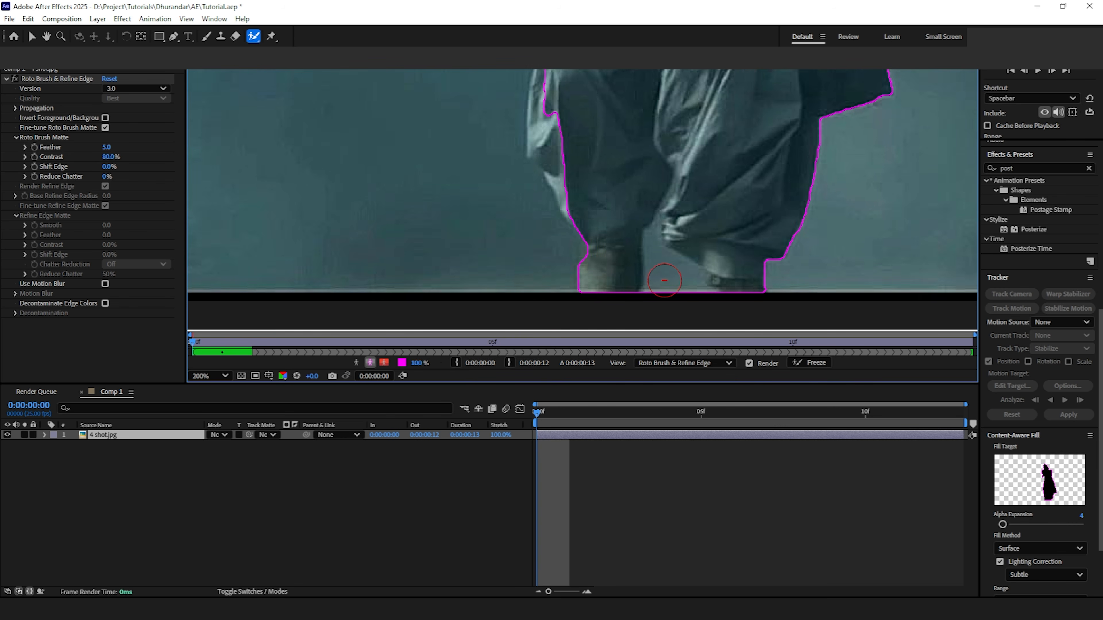
{"action": "left_click_drag", "start_coordinate": [656, 267], "coordinate": [675, 295]}
Add the missed trouser edge and the forearm holding the gun to the Roto Brush selection.
{"action": "key", "text": "comma"}
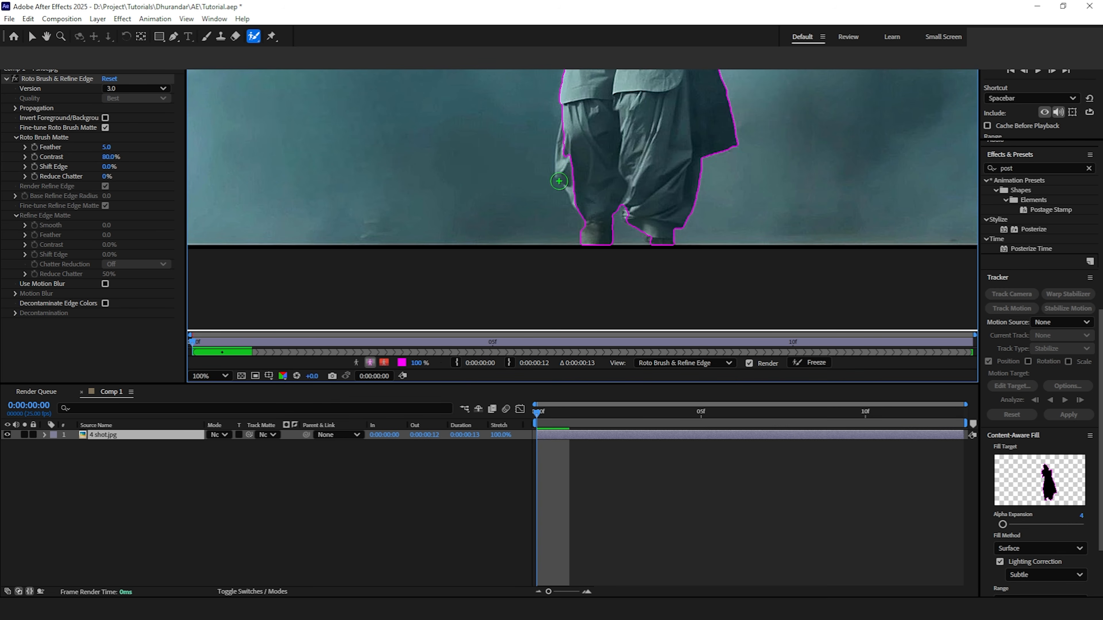
{"action": "left_click_drag", "start_coordinate": [569, 154], "coordinate": [576, 199]}
{"action": "key", "text": "comma"}
{"action": "key", "text": "period"}
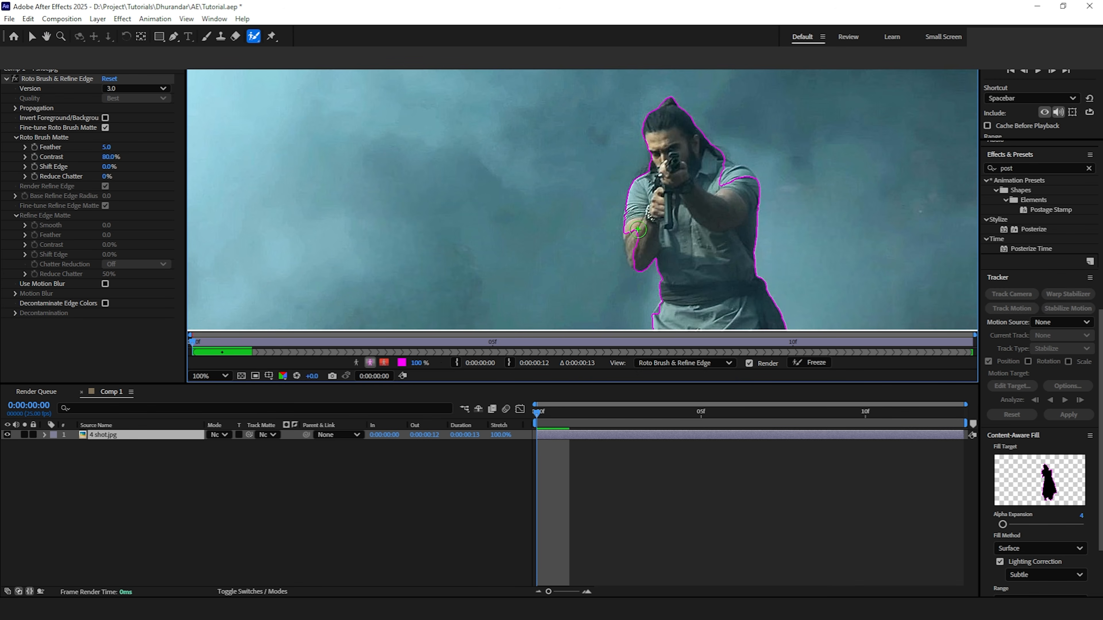
{"action": "left_click_drag", "start_coordinate": [638, 229], "coordinate": [654, 255]}
Paint Refine Edge strokes over the hair on both sides of the man's face down to the shoulders.
{"action": "key", "text": "period"}
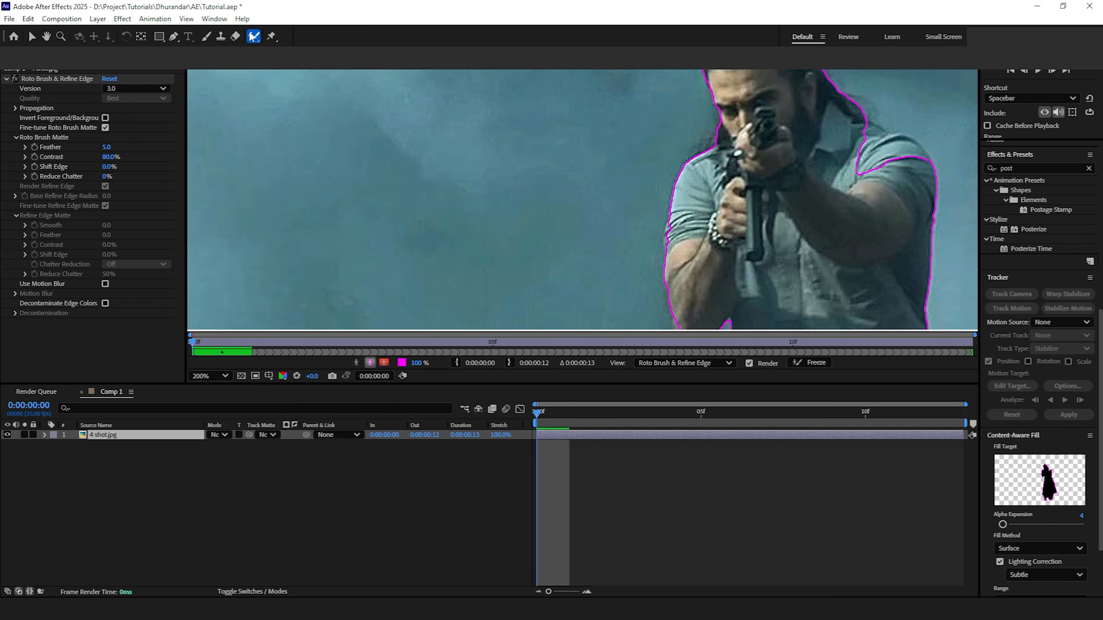
{"action": "left_click", "coordinate": [252, 36]}
{"action": "left_click", "coordinate": [300, 45]}
{"action": "mouse_move", "coordinate": [708, 83]}
{"action": "left_mouse_down"}
{"action": "mouse_move", "coordinate": [713, 147]}
{"action": "mouse_move", "coordinate": [680, 178]}
{"action": "left_mouse_up"}
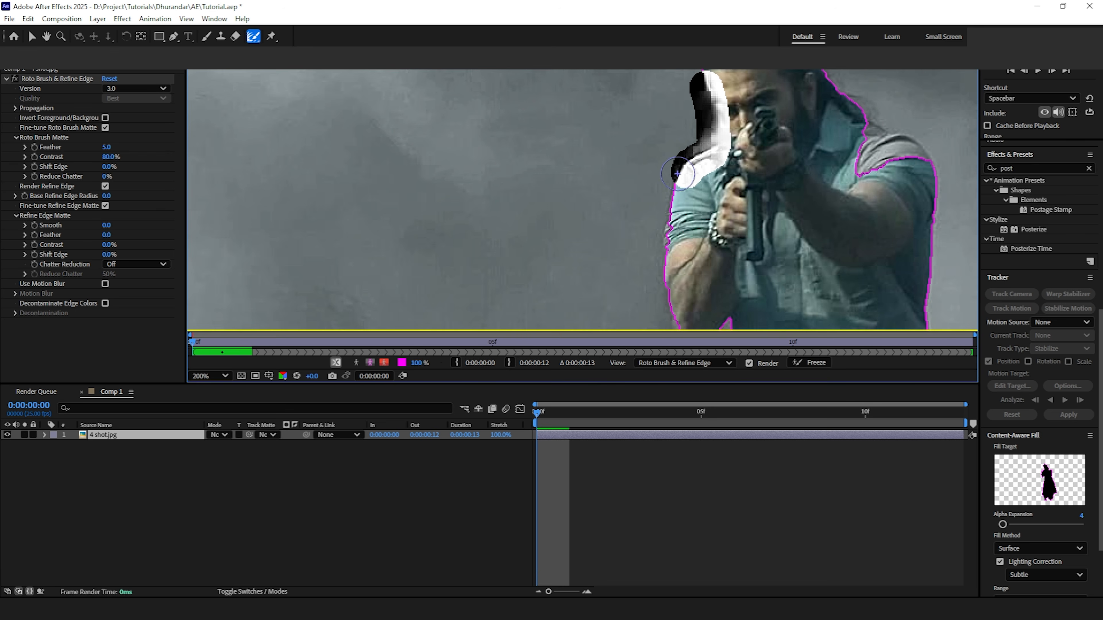
{"action": "left_click_drag", "start_coordinate": [896, 163], "coordinate": [731, 235]}
{"action": "mouse_move", "coordinate": [646, 128]}
{"action": "left_mouse_down"}
{"action": "mouse_move", "coordinate": [709, 189]}
{"action": "mouse_move", "coordinate": [711, 227]}
{"action": "left_mouse_up"}
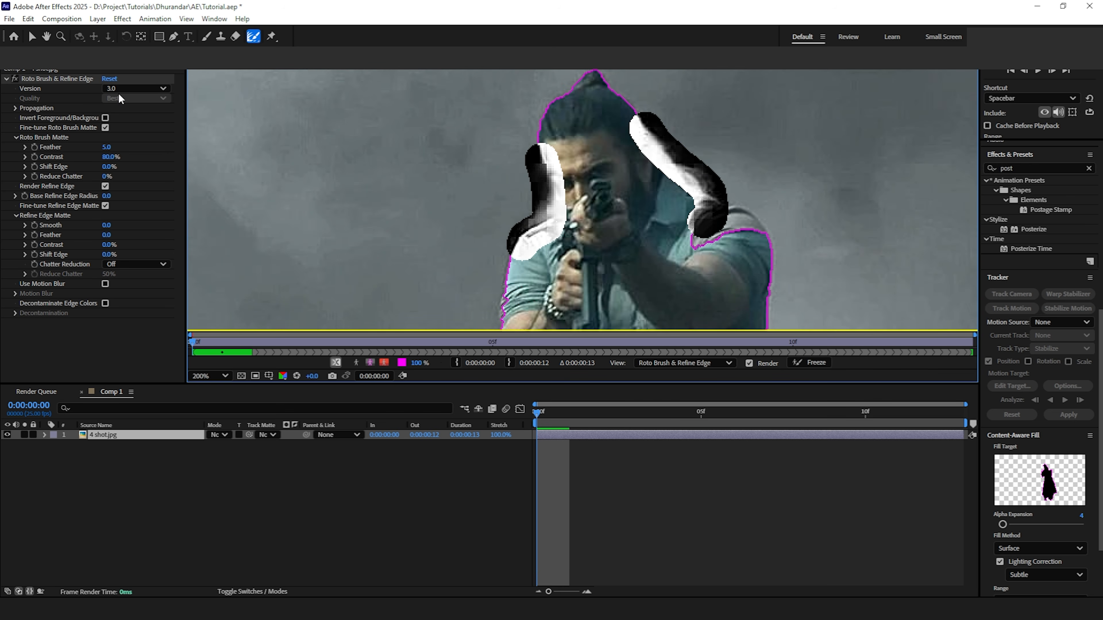
Add the missed shoulder area beside the hair to the selection with the Roto Brush, and return to the Refine Edge tool.
{"action": "left_click", "coordinate": [251, 38]}
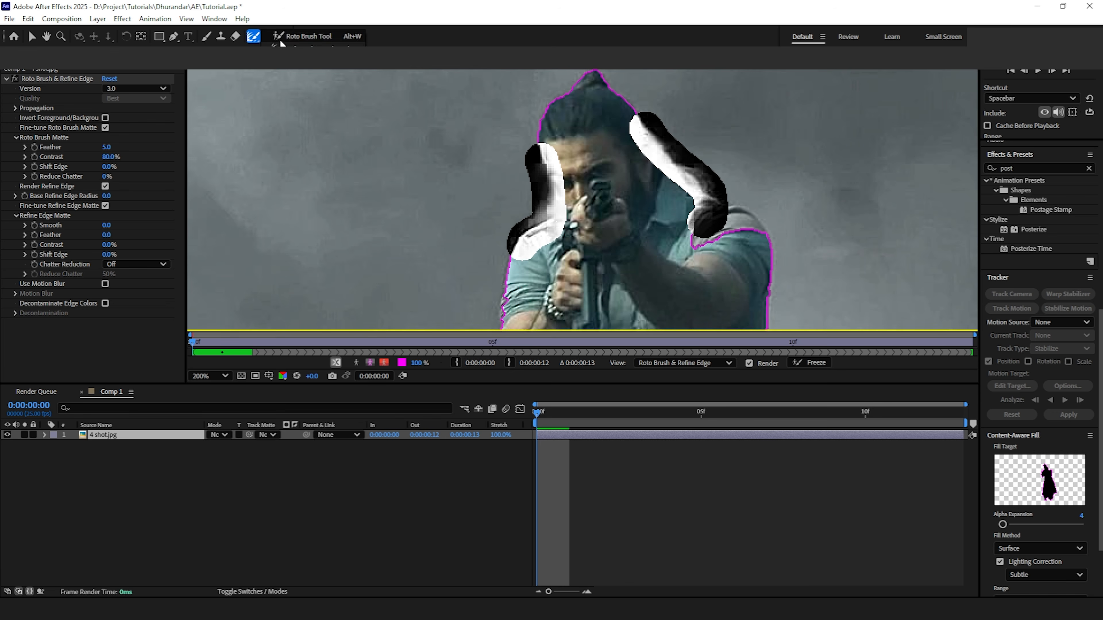
{"action": "left_click", "coordinate": [281, 39]}
{"action": "mouse_move", "coordinate": [695, 228]}
{"action": "left_mouse_down"}
{"action": "mouse_move", "coordinate": [742, 227]}
{"action": "mouse_move", "coordinate": [744, 252]}
{"action": "left_mouse_up"}
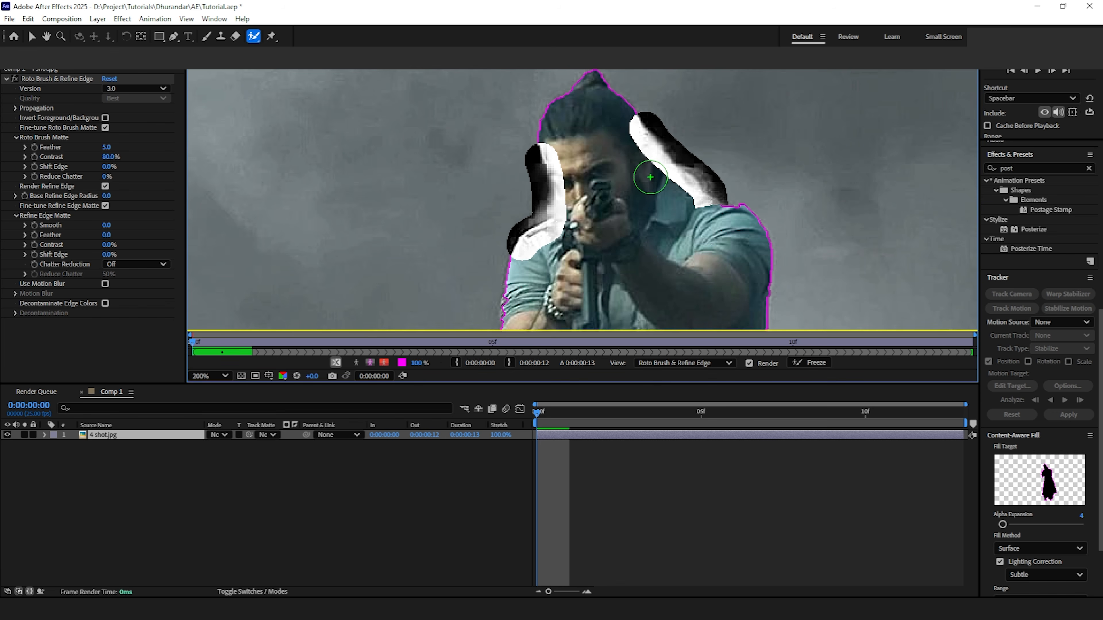
{"action": "left_click", "coordinate": [252, 39]}
{"action": "left_click", "coordinate": [284, 49]}
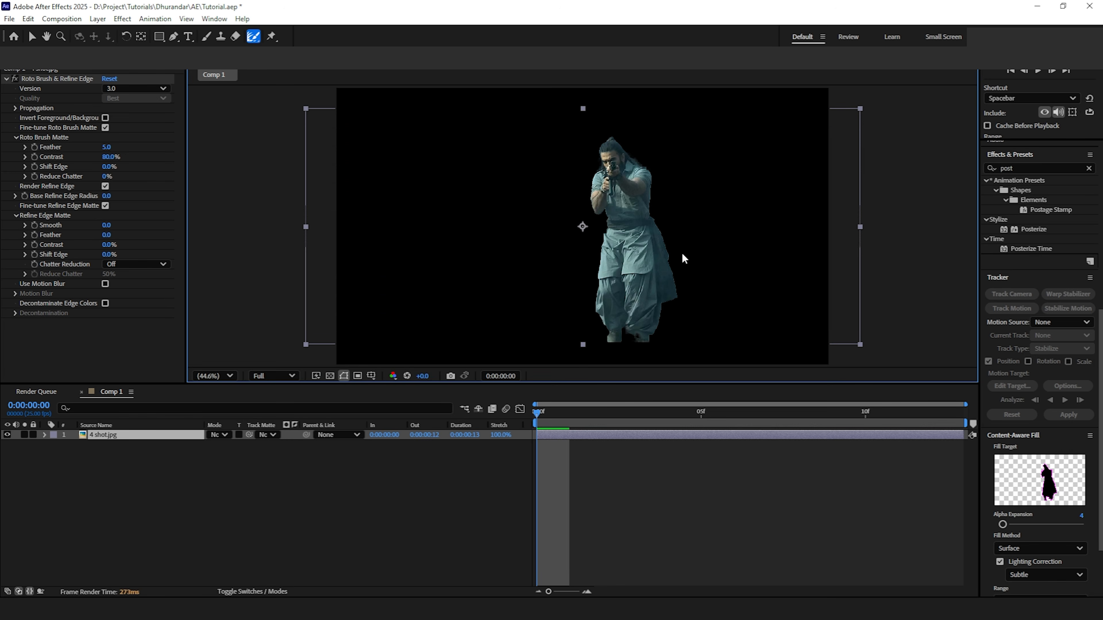
Send the current frame of the man's cutout composition to the render queue as a still image file.
{"action": "scroll", "coordinate": [669, 221], "scroll_direction": "down", "scroll_amount": 2}
{"action": "scroll", "coordinate": [624, 254], "scroll_direction": "up", "scroll_amount": 2}
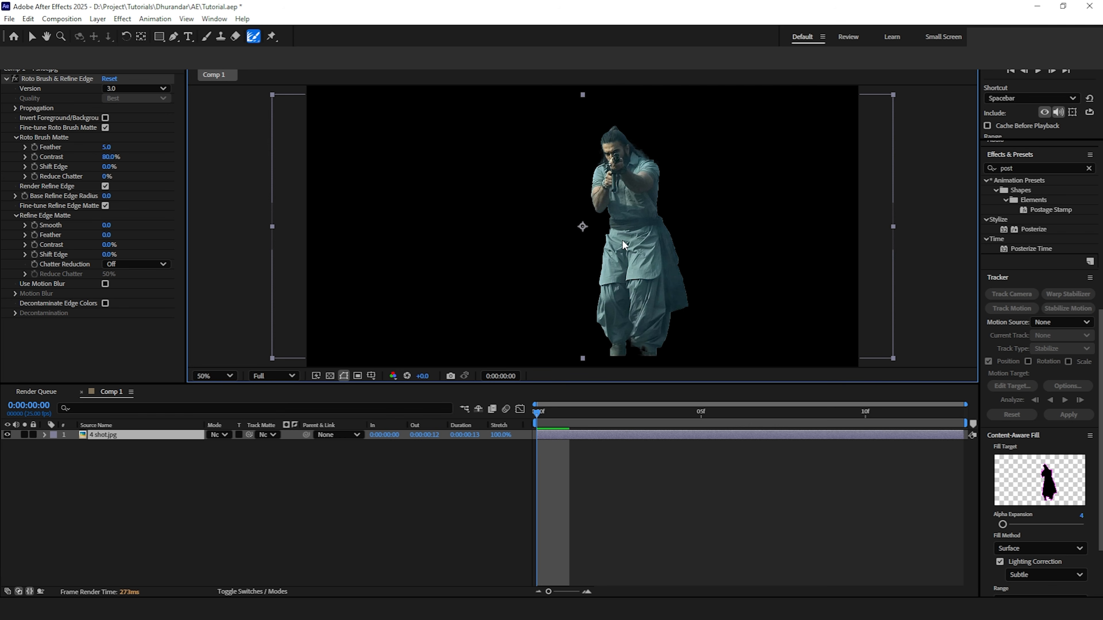
{"action": "left_click", "coordinate": [51, 19]}
{"action": "mouse_move", "coordinate": [121, 160]}
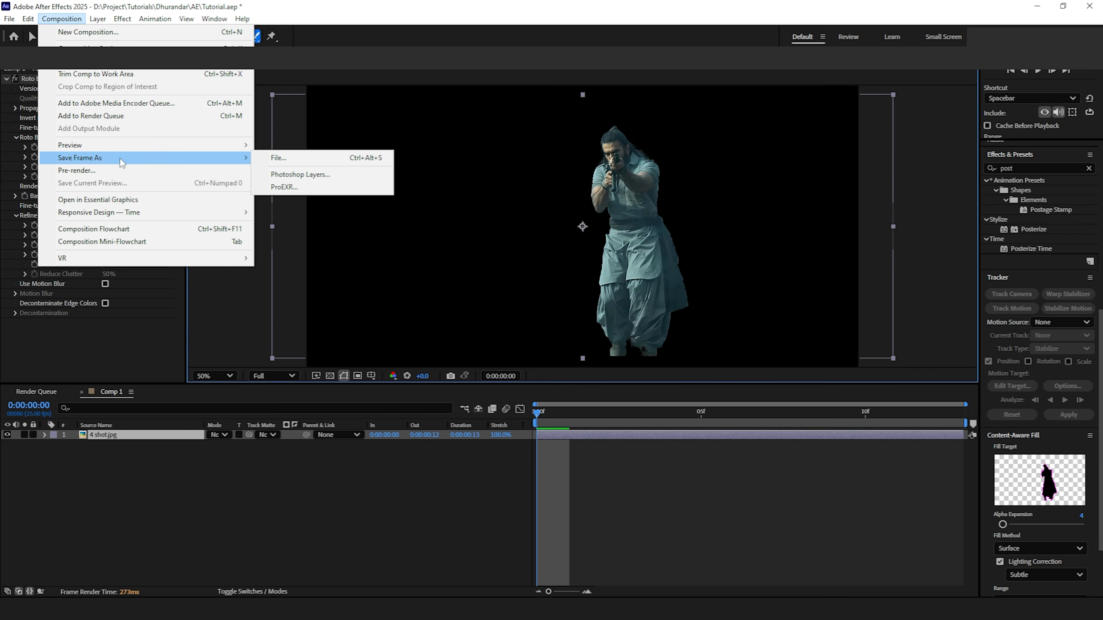
{"action": "left_click", "coordinate": [266, 159]}
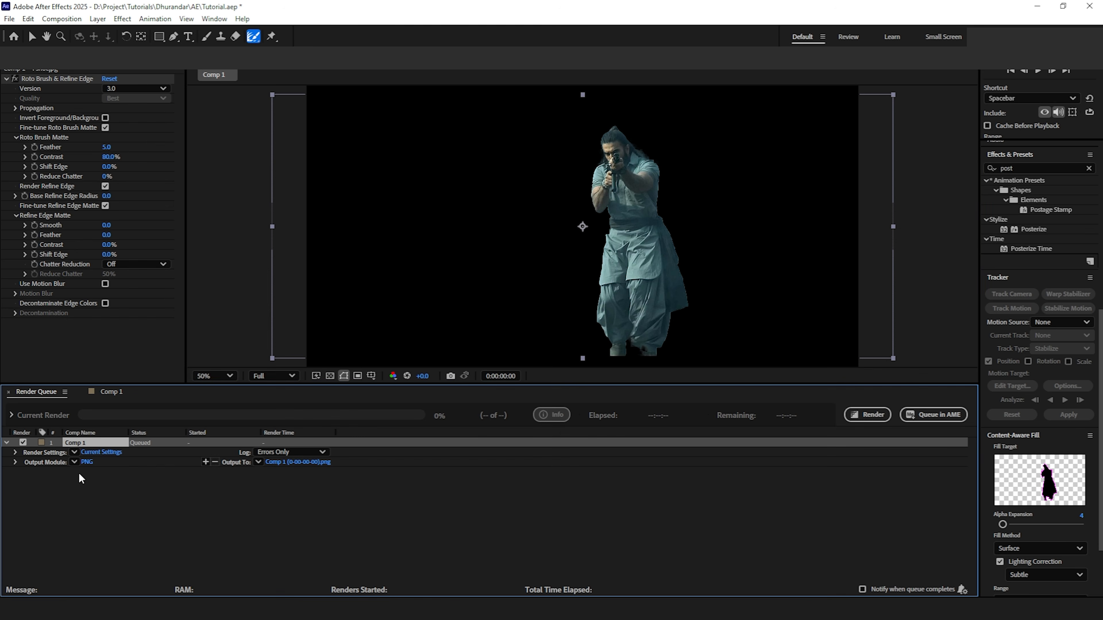
Configure the output module from the TIFF Sequence with Alpha template, with PNG Sequence as the format and RGB + Alpha channels.
{"action": "left_click", "coordinate": [74, 463]}
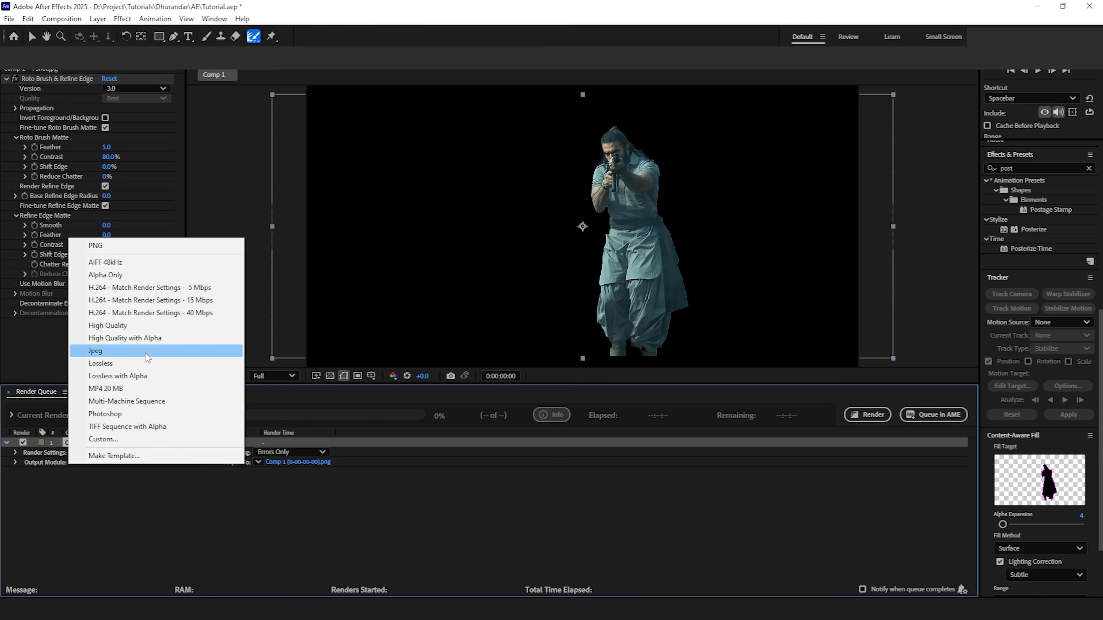
{"action": "left_click", "coordinate": [125, 427]}
{"action": "left_click", "coordinate": [107, 463]}
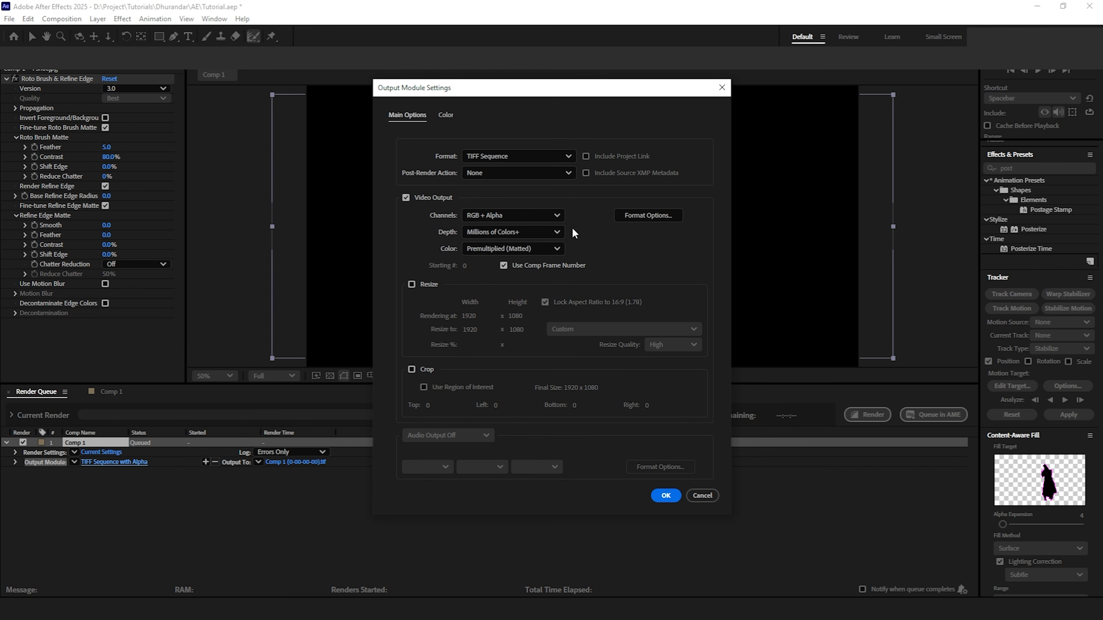
{"action": "left_click", "coordinate": [526, 155]}
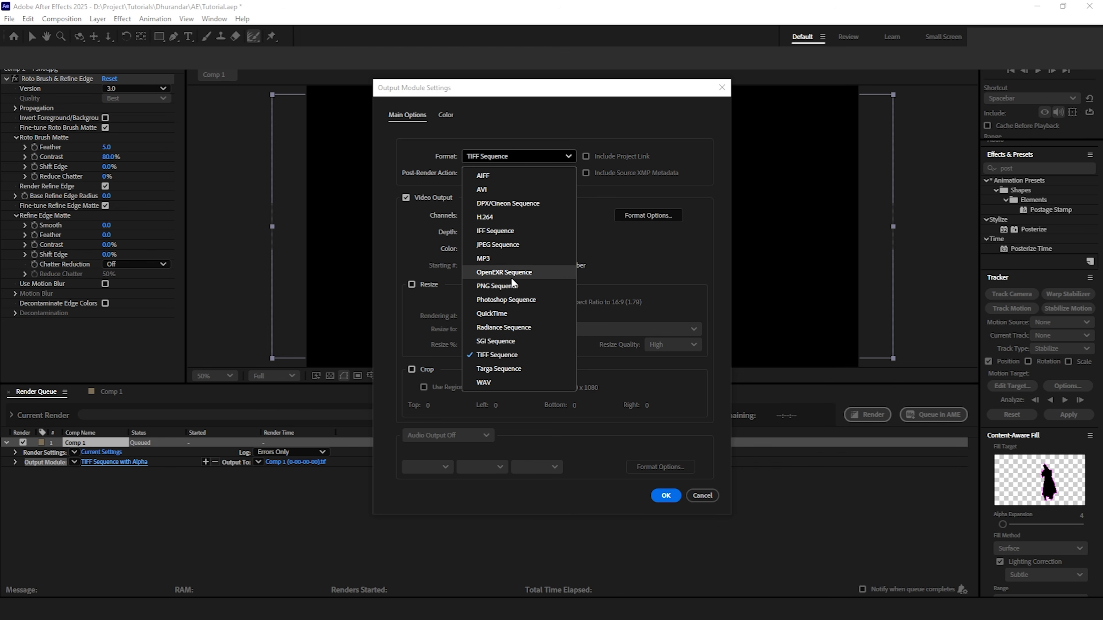
{"action": "left_click", "coordinate": [503, 285]}
{"action": "left_click", "coordinate": [497, 217]}
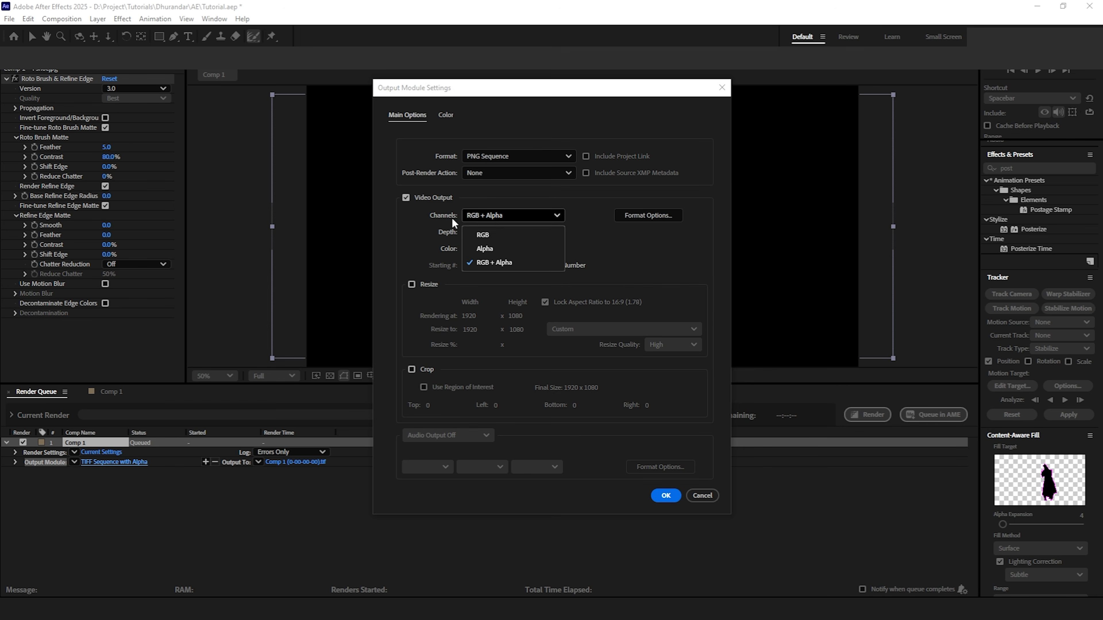
{"action": "left_click", "coordinate": [443, 215]}
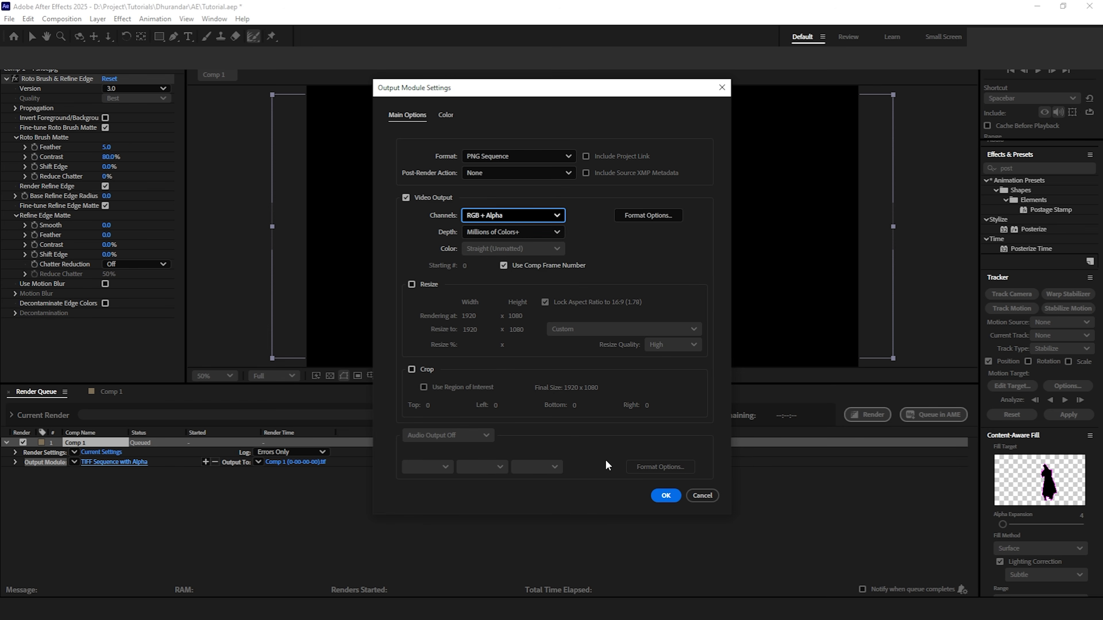
{"action": "left_click", "coordinate": [665, 495]}
Name the output file 1 and render the frame.
{"action": "left_click", "coordinate": [299, 462]}
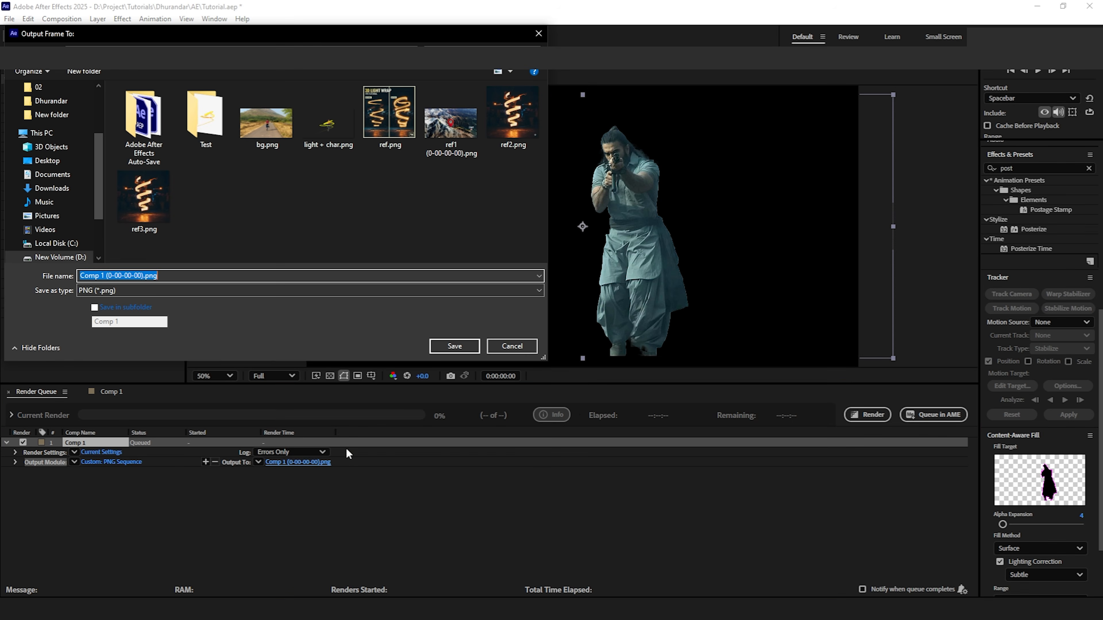
{"action": "left_click", "coordinate": [172, 275]}
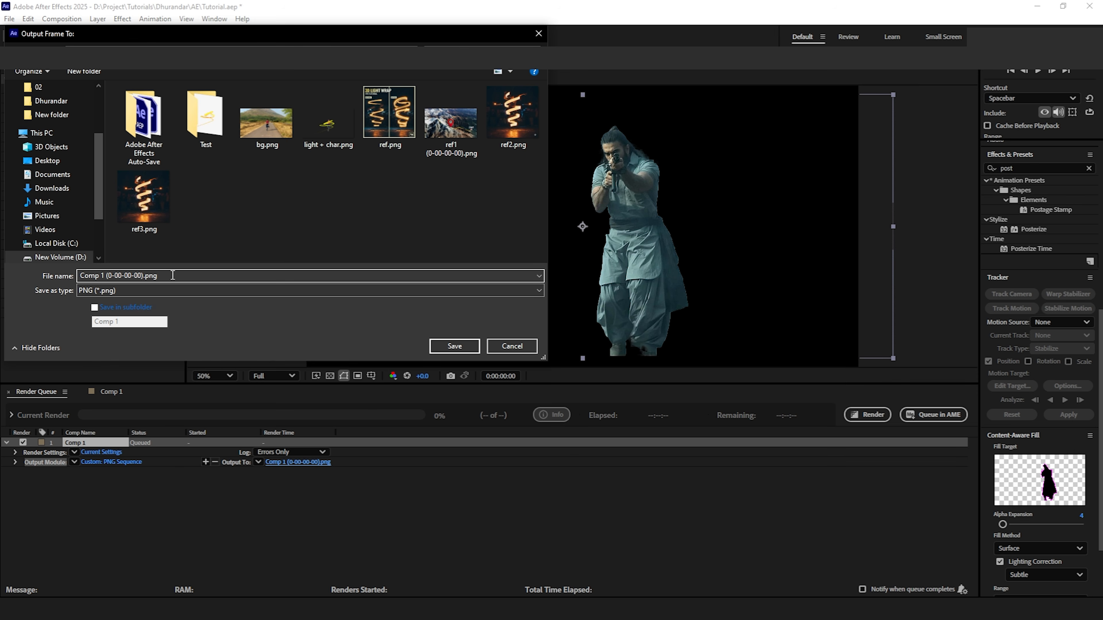
{"action": "left_click_drag", "start_coordinate": [173, 275], "coordinate": [2, 266]}
{"action": "type", "text": "1"}
{"action": "left_click", "coordinate": [454, 347]}
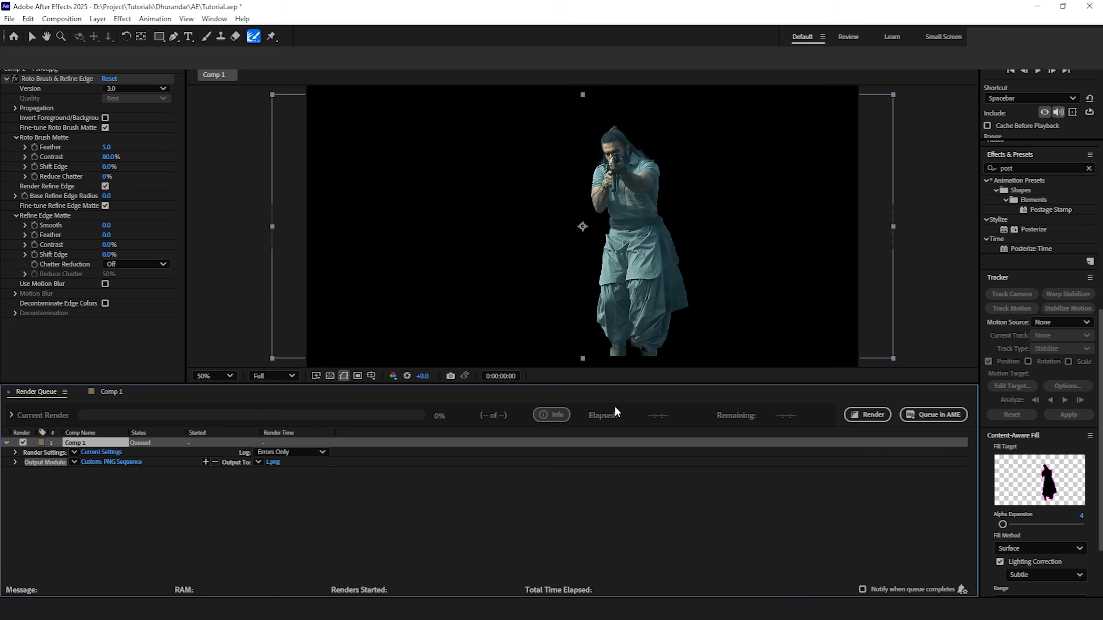
{"action": "left_click", "coordinate": [878, 421]}
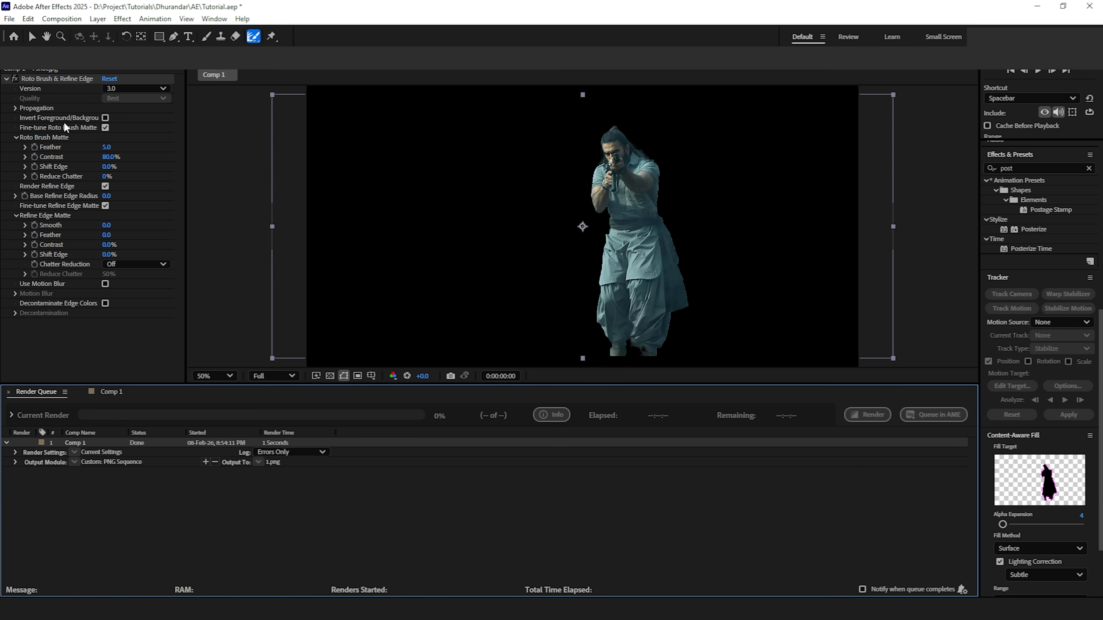
Delete the four source images, 1 BUM.jpg to 4 shot.jpg, from the project and return to the Comp 1 timeline.
{"action": "left_click", "coordinate": [27, 70]}
{"action": "left_click", "coordinate": [53, 211]}
{"action": "left_click", "coordinate": [51, 191]}
{"action": "left_click", "coordinate": [47, 180]}
{"action": "left_click", "coordinate": [42, 160]}
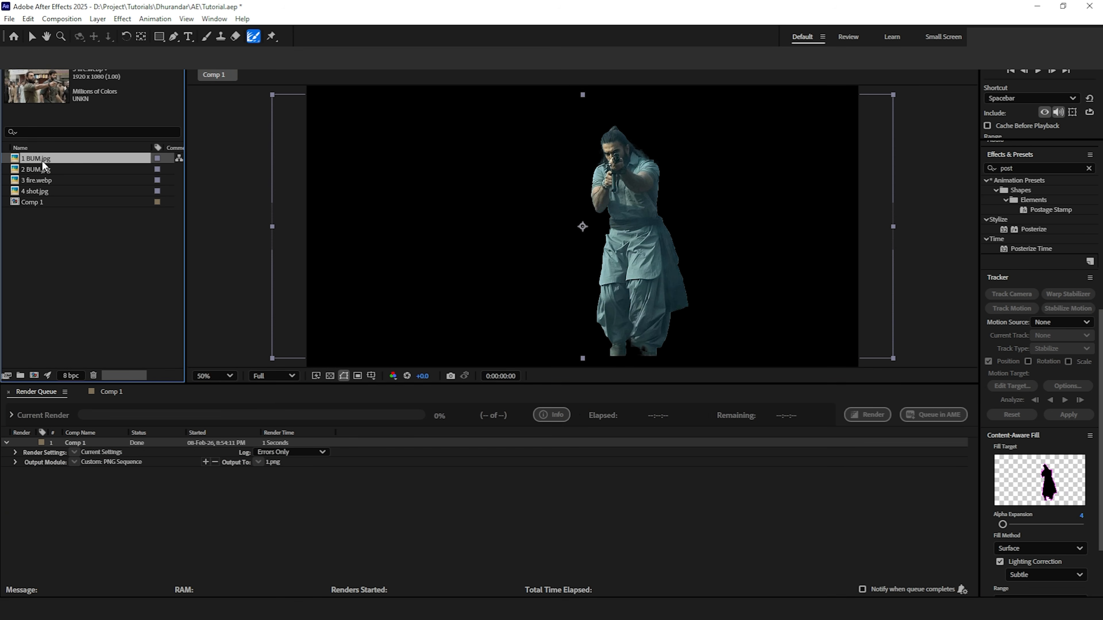
{"action": "left_click", "coordinate": [44, 191]}
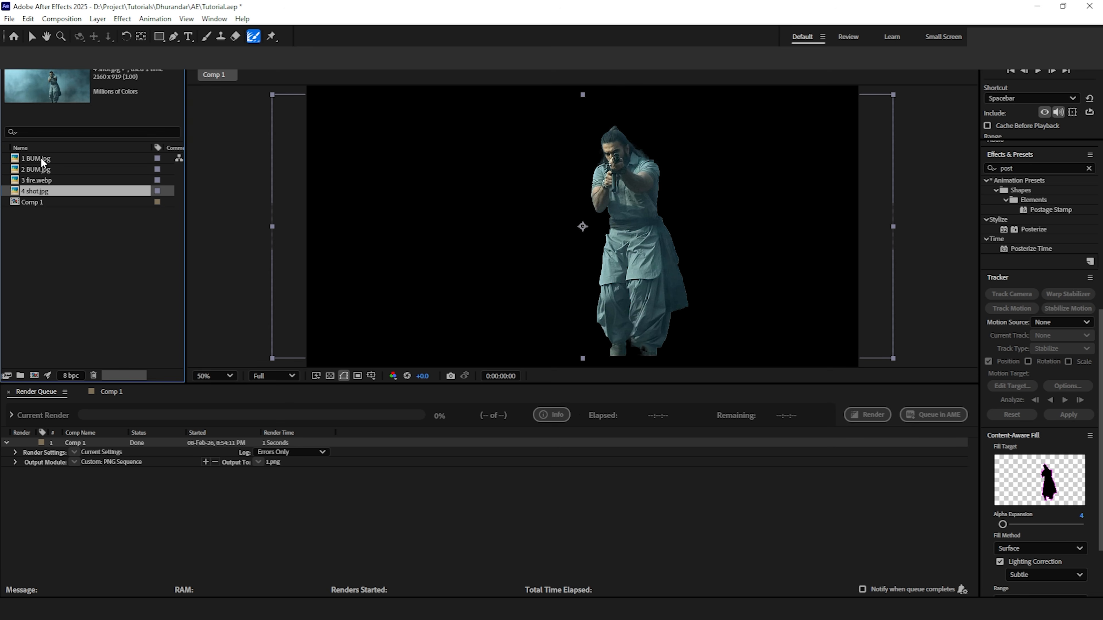
{"action": "left_click", "coordinate": [42, 160]}
{"action": "left_click", "coordinate": [42, 189], "text": "shift"}
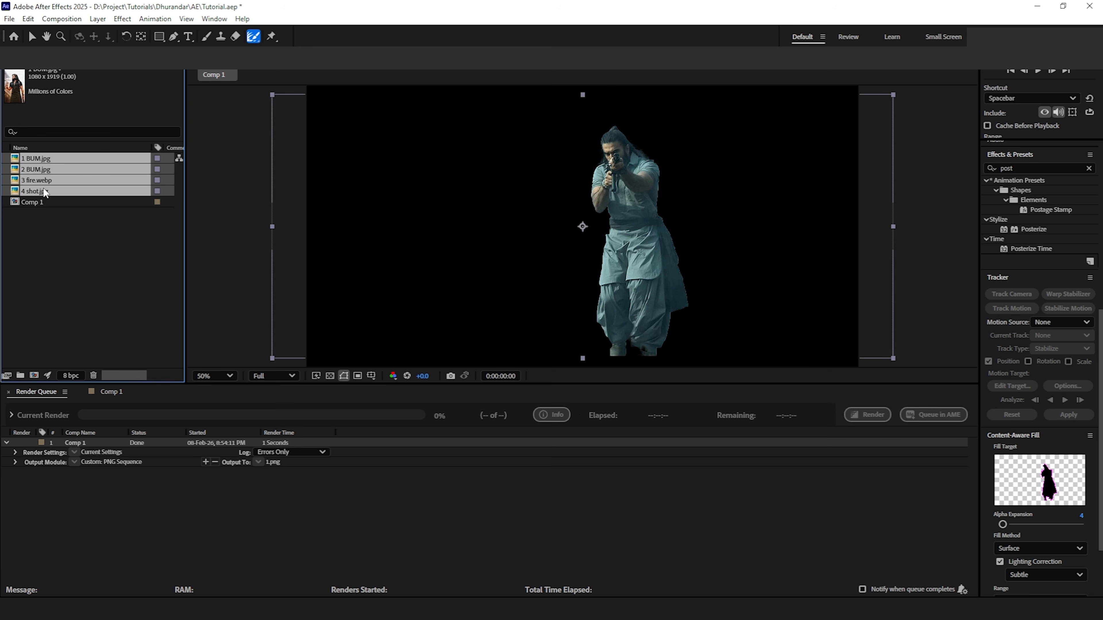
{"action": "key", "text": "Delete"}
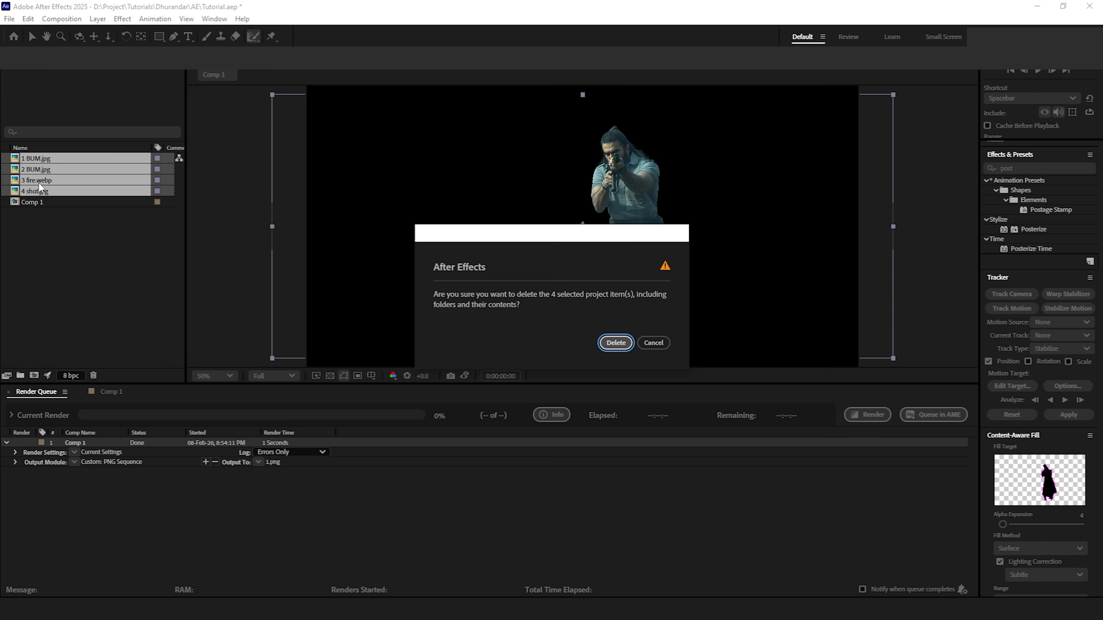
{"action": "left_click", "coordinate": [624, 350]}
{"action": "left_click", "coordinate": [91, 394]}
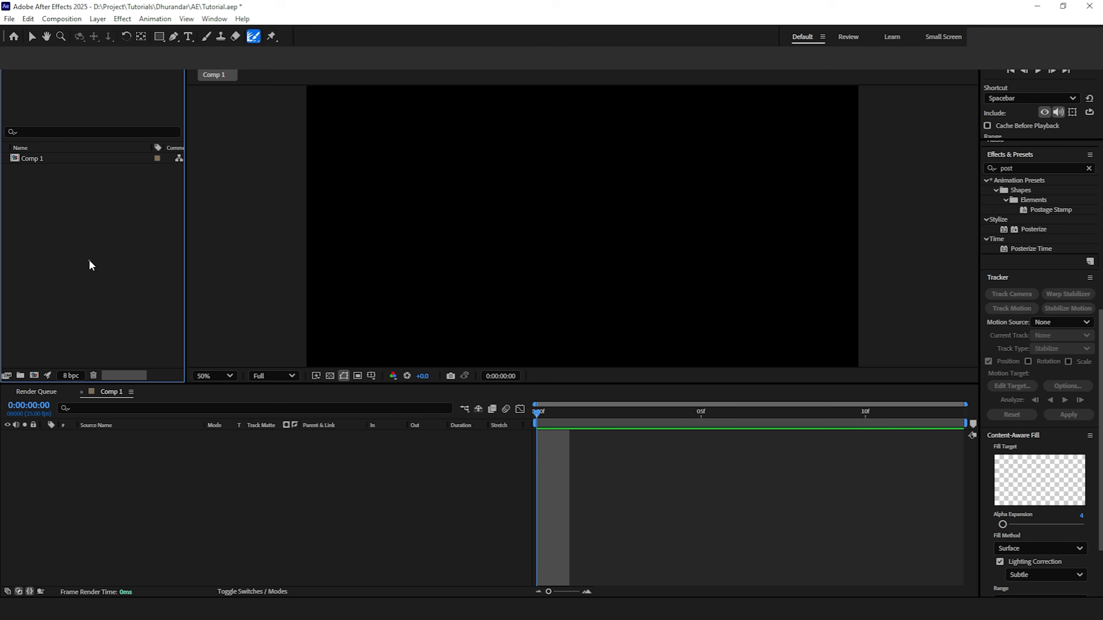
Import the transparent cutouts 1.png, 2.png, 3.png and 4.png into the project as footage.
{"action": "double_click", "coordinate": [101, 236]}
{"action": "left_click", "coordinate": [201, 130]}
{"action": "left_click", "coordinate": [135, 187], "text": "ctrl"}
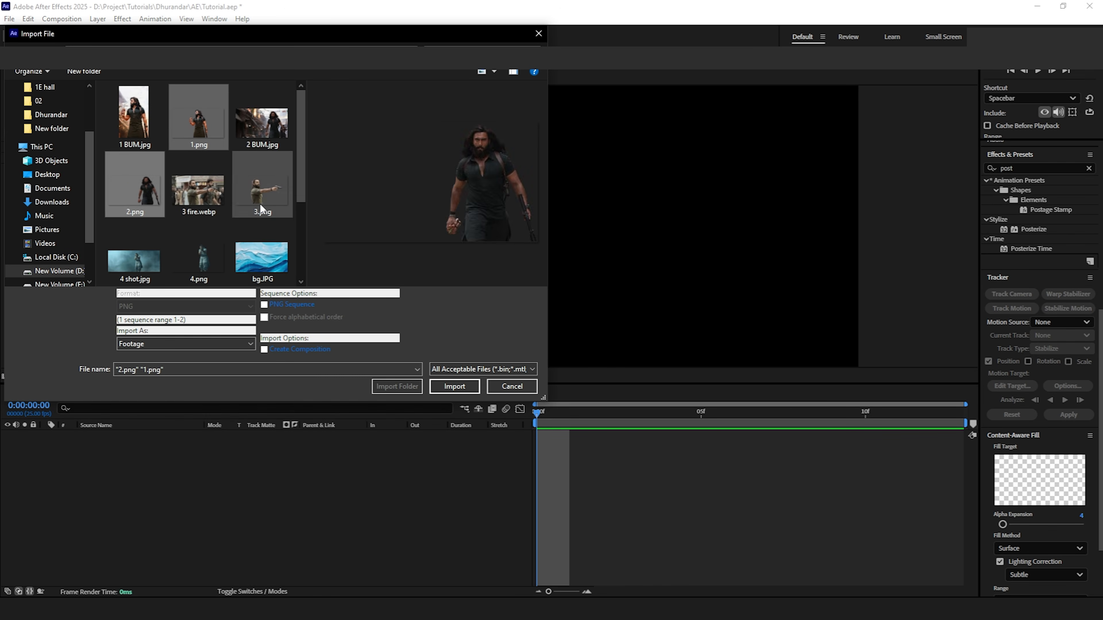
{"action": "left_click", "coordinate": [261, 203], "text": "ctrl"}
{"action": "left_click", "coordinate": [200, 261], "text": "ctrl"}
{"action": "scroll", "coordinate": [229, 237], "scroll_direction": "down", "scroll_amount": 2}
{"action": "left_click", "coordinate": [465, 388]}
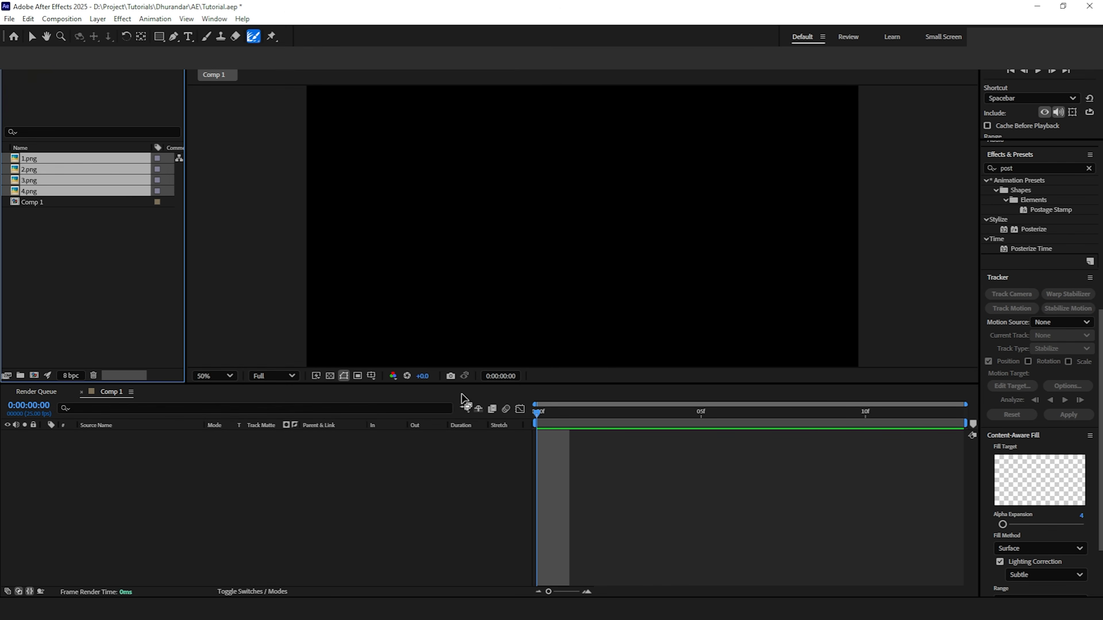
Check the preview of each imported cutout, 1.png to 4.png, in the project.
{"action": "left_click", "coordinate": [48, 158]}
{"action": "left_click", "coordinate": [39, 191]}
{"action": "left_click", "coordinate": [42, 180]}
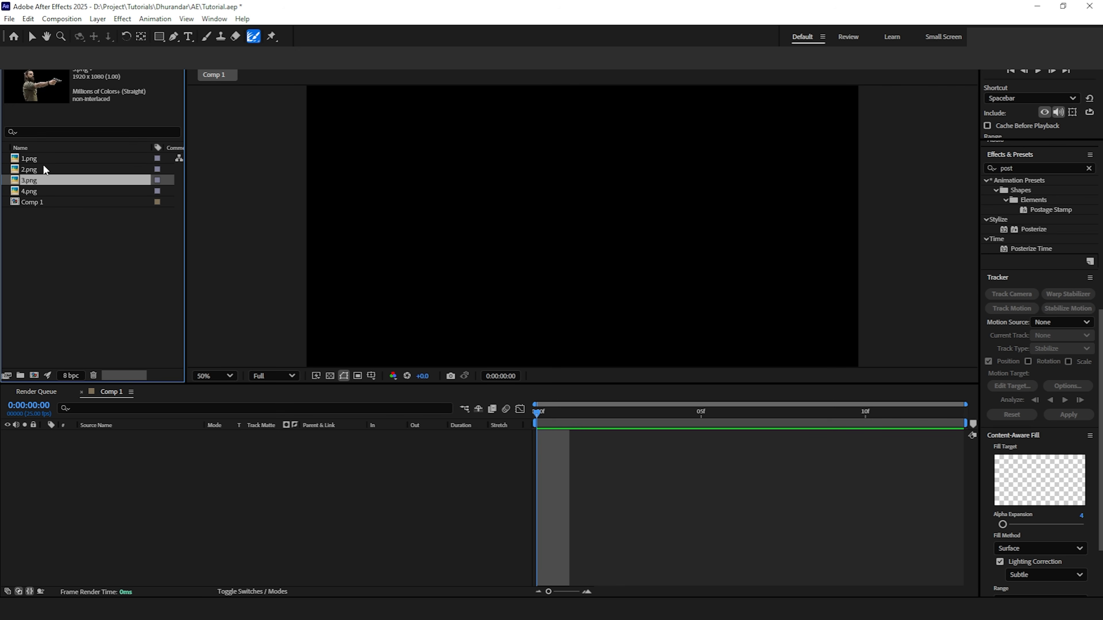
{"action": "left_click", "coordinate": [46, 158]}
{"action": "left_click", "coordinate": [23, 171]}
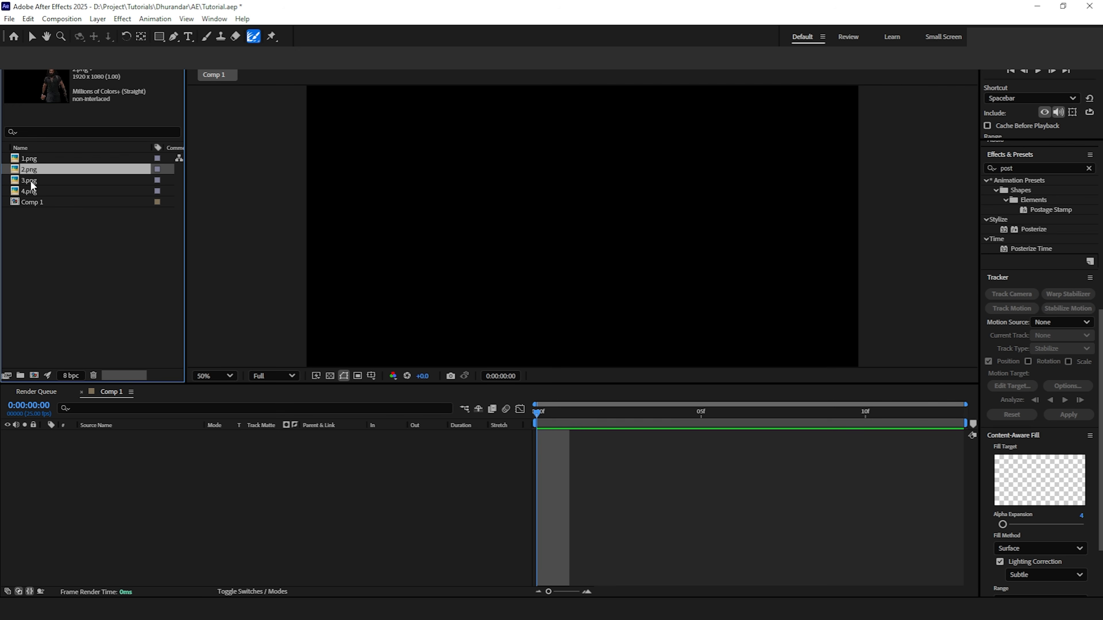
{"action": "left_click", "coordinate": [30, 181]}
{"action": "left_click", "coordinate": [33, 194]}
{"action": "left_click", "coordinate": [47, 172]}
{"action": "left_click", "coordinate": [43, 159]}
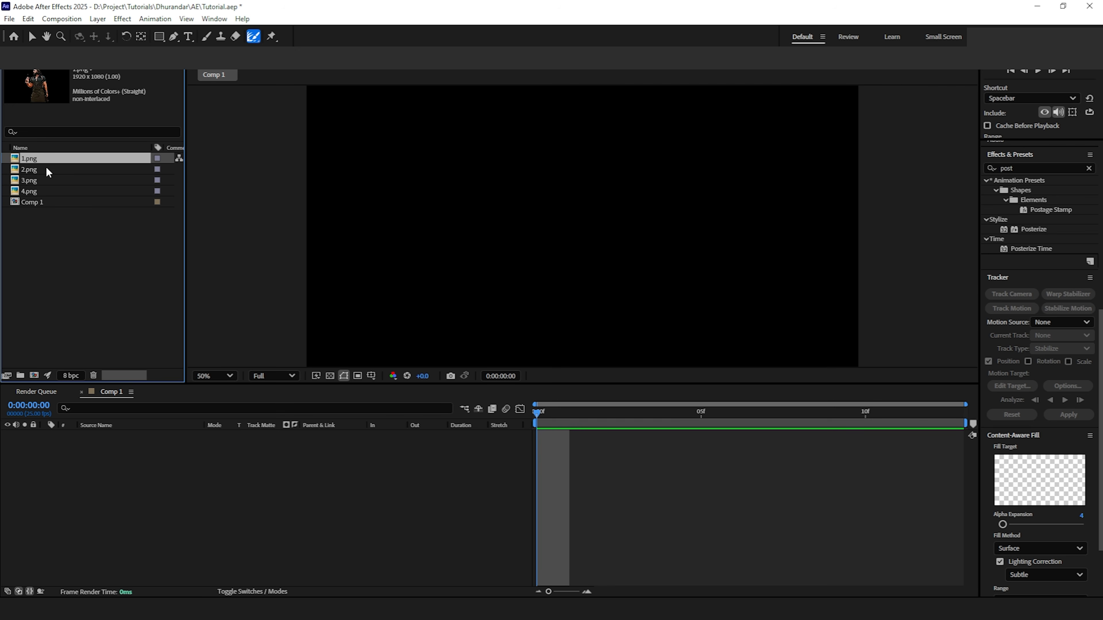
{"action": "left_click", "coordinate": [46, 167]}
{"action": "left_click", "coordinate": [43, 180]}
{"action": "left_click", "coordinate": [42, 190]}
{"action": "left_click", "coordinate": [93, 242]}
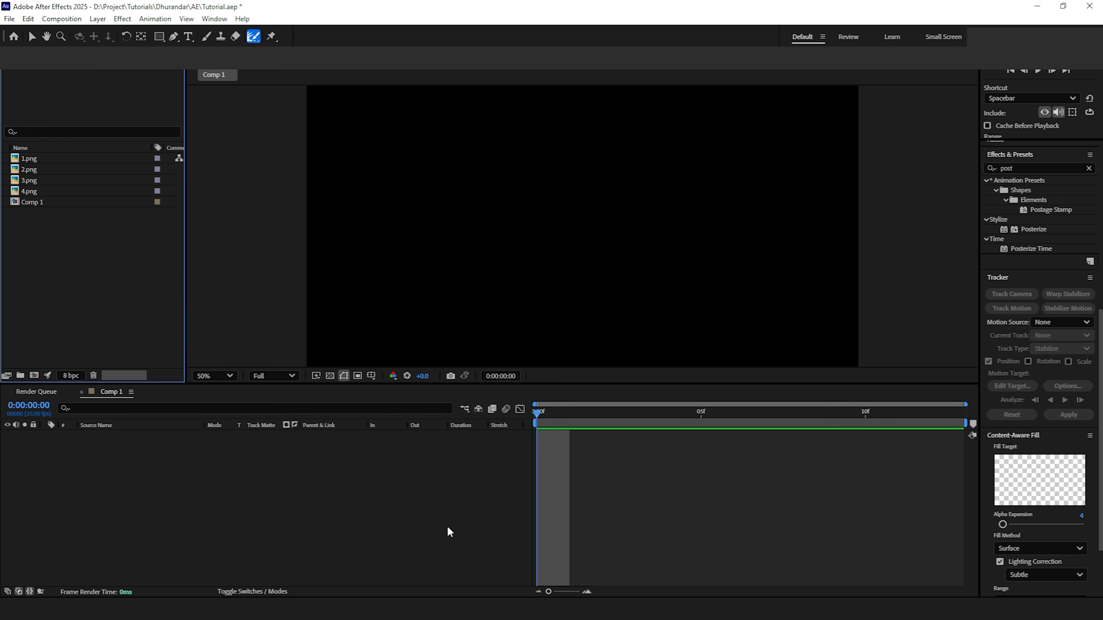
Switch to the browser and review the search results for brush stylise wallpapers, bullet fire black screen and welding sparks black screen footage.
{"action": "left_click", "coordinate": [386, 609]}
{"action": "left_click", "coordinate": [222, 13]}
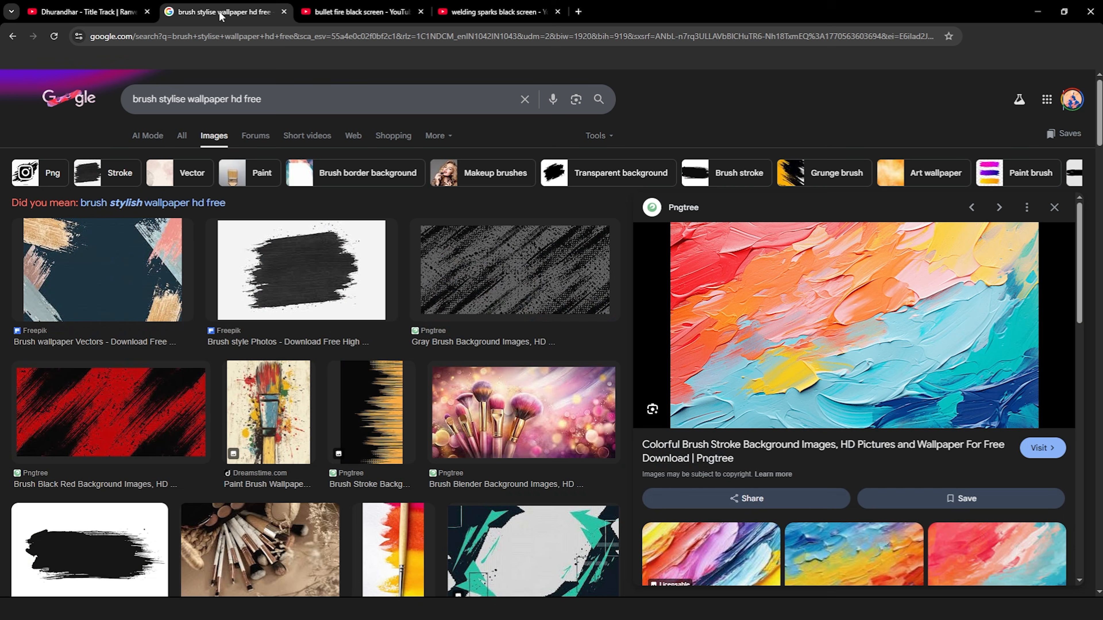
{"action": "triple_click", "coordinate": [195, 99]}
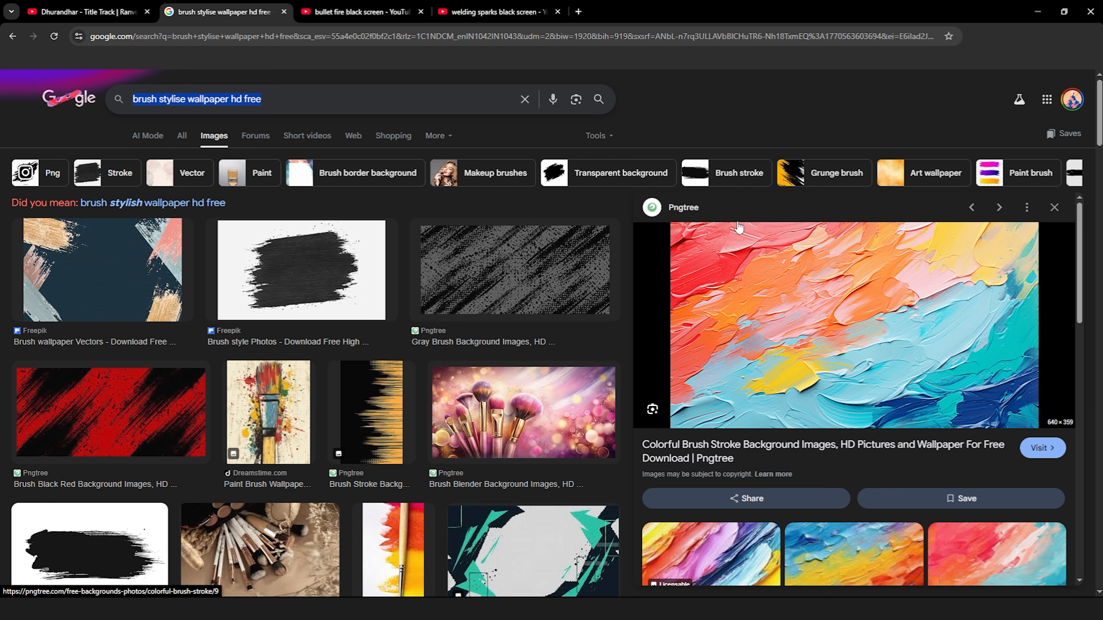
{"action": "left_click", "coordinate": [360, 12]}
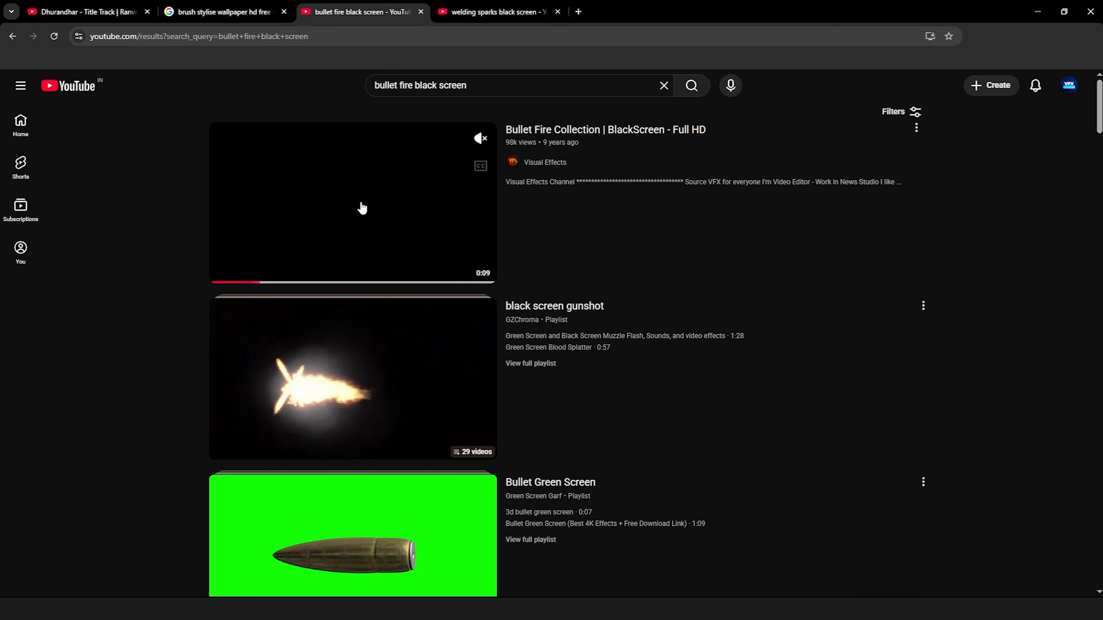
{"action": "left_click", "coordinate": [485, 7]}
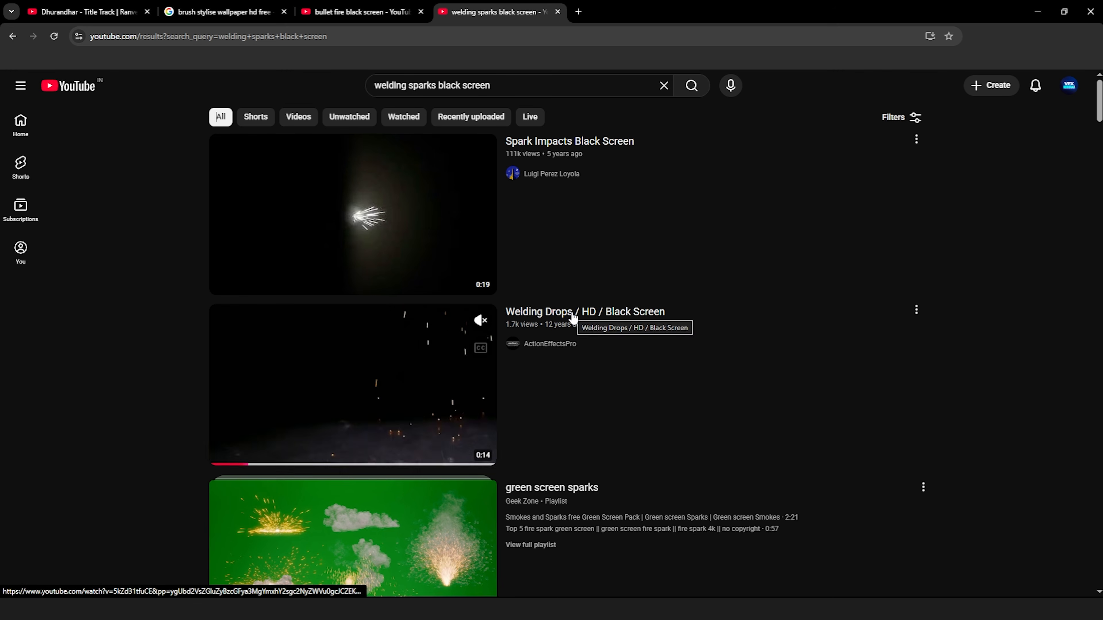
{"action": "scroll", "coordinate": [442, 250], "scroll_direction": "down", "scroll_amount": 2}
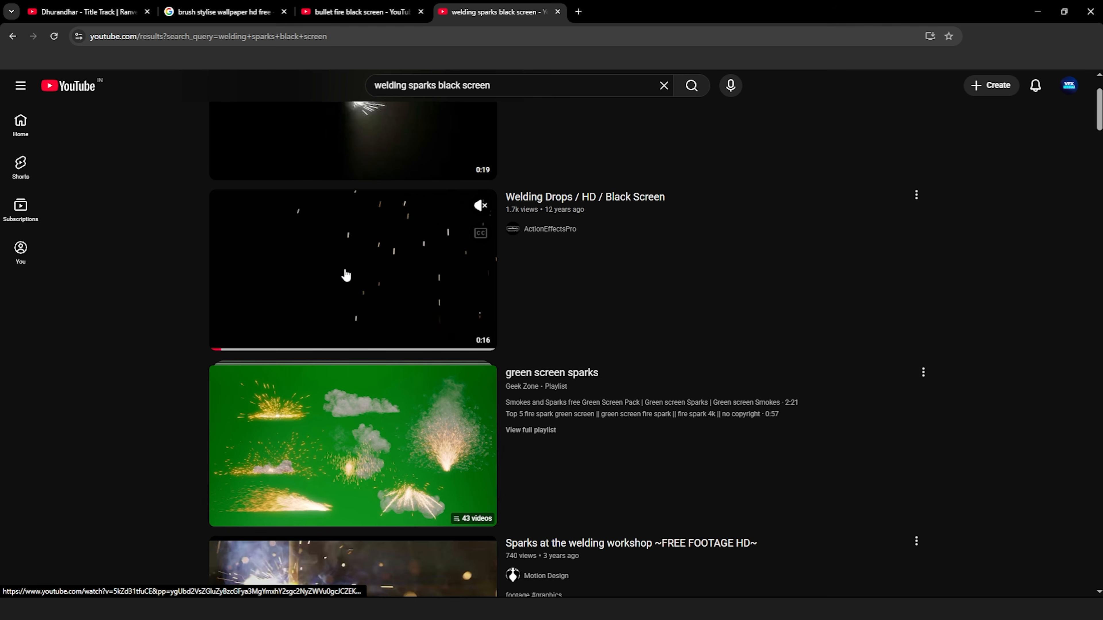
{"action": "scroll", "coordinate": [497, 378], "scroll_direction": "down", "scroll_amount": 14}
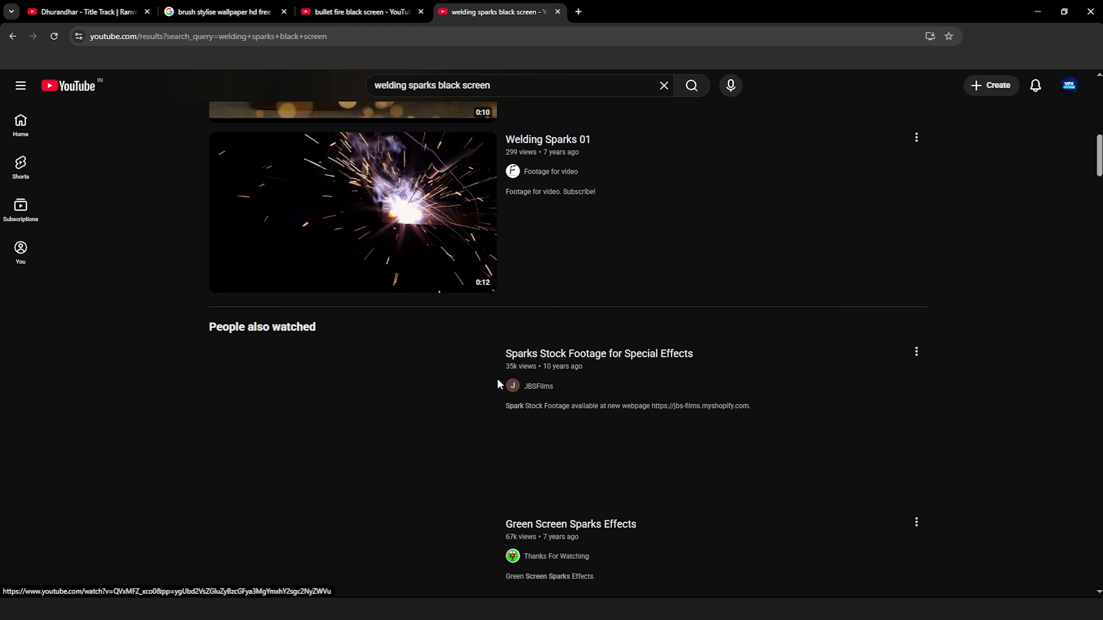
{"action": "scroll", "coordinate": [500, 385], "scroll_direction": "down", "scroll_amount": 5}
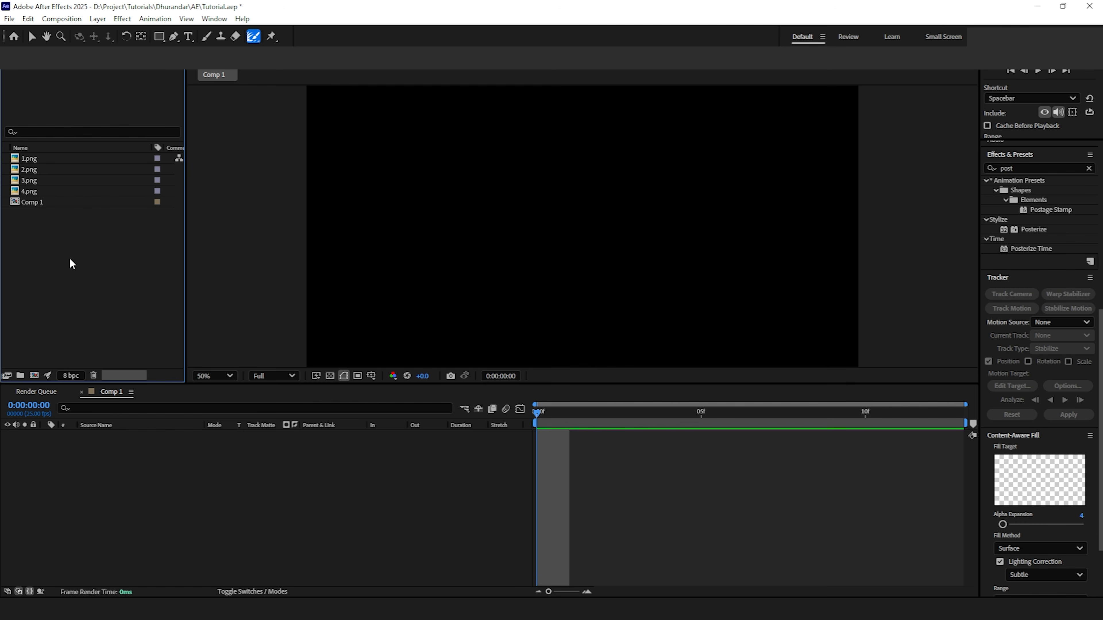
Switch back to After Effects and import bullet fire.mp4 and welding particle.mp4 as footage.
{"action": "left_click", "coordinate": [72, 264]}
{"action": "double_click", "coordinate": [71, 265]}
{"action": "scroll", "coordinate": [231, 210], "scroll_direction": "down", "scroll_amount": 3}
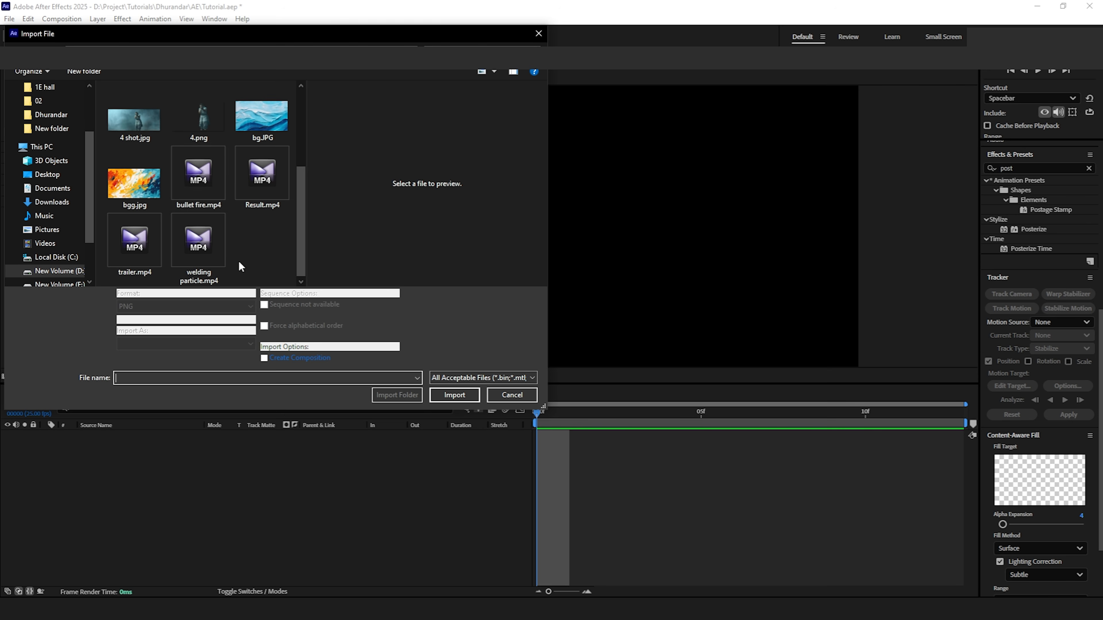
{"action": "left_click", "coordinate": [201, 192]}
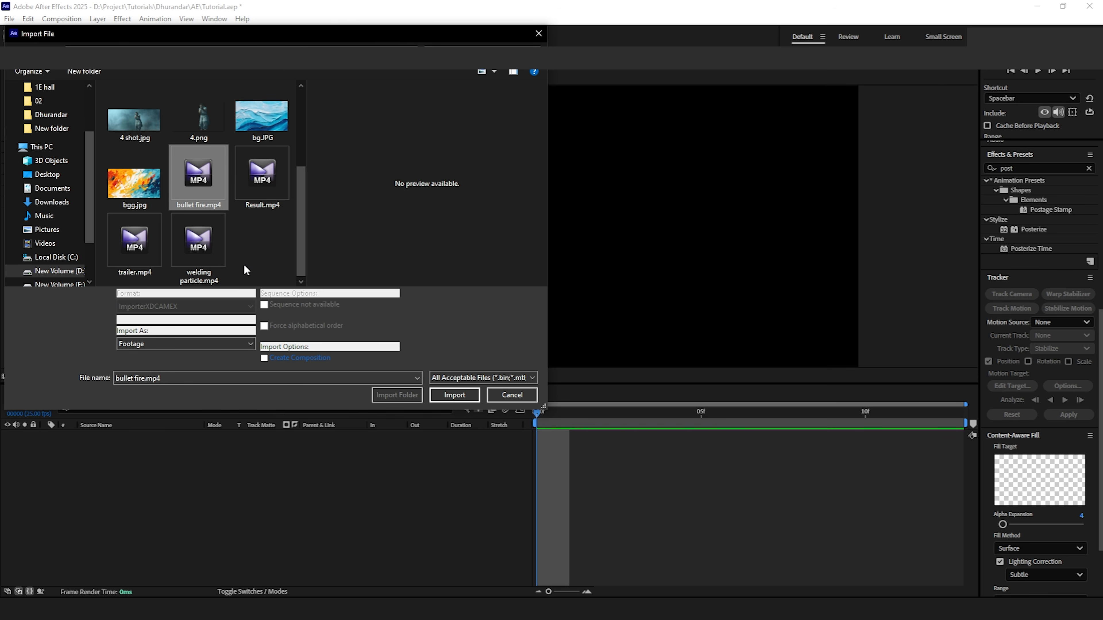
{"action": "left_click", "coordinate": [199, 243], "text": "ctrl"}
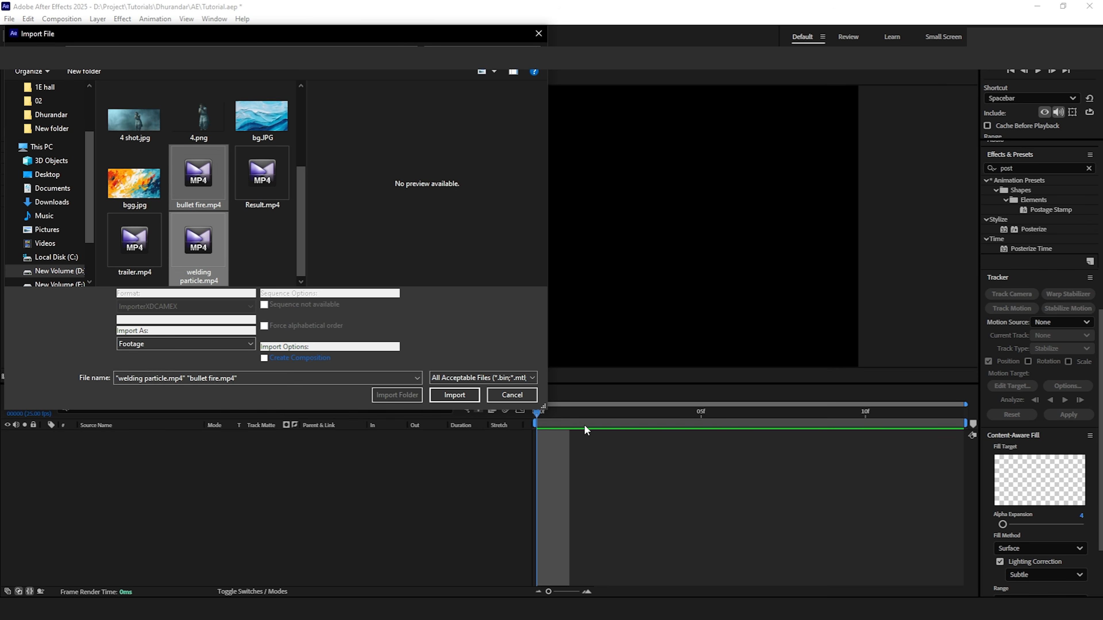
{"action": "left_click", "coordinate": [454, 395]}
Preview bullet fire.mp4 and welding particle.mp4 in the footage viewer by scrubbing and playing through them.
{"action": "double_click", "coordinate": [39, 202]}
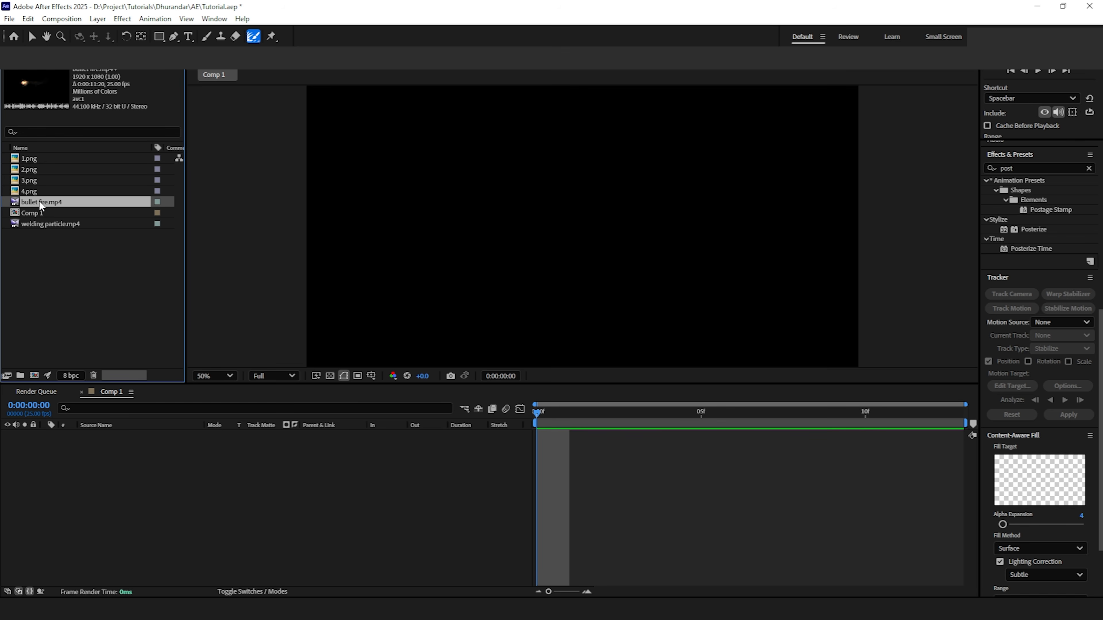
{"action": "left_click_drag", "start_coordinate": [207, 349], "coordinate": [353, 348]}
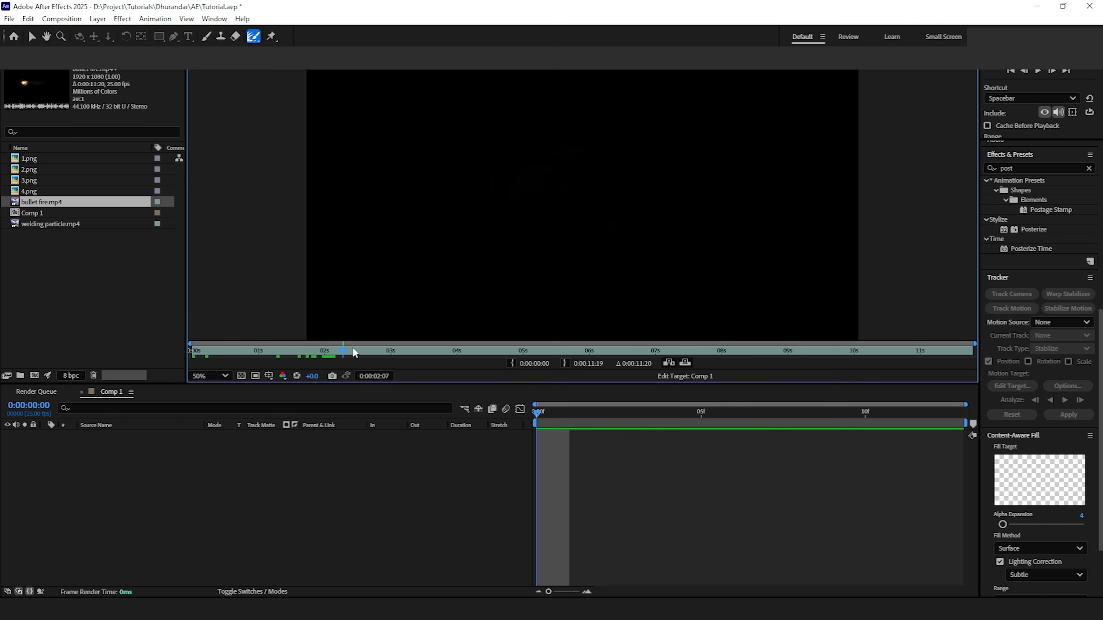
{"action": "left_click_drag", "start_coordinate": [489, 341], "coordinate": [532, 340]}
{"action": "double_click", "coordinate": [39, 223]}
{"action": "left_click_drag", "start_coordinate": [537, 350], "coordinate": [469, 352]}
{"action": "key", "text": "space"}
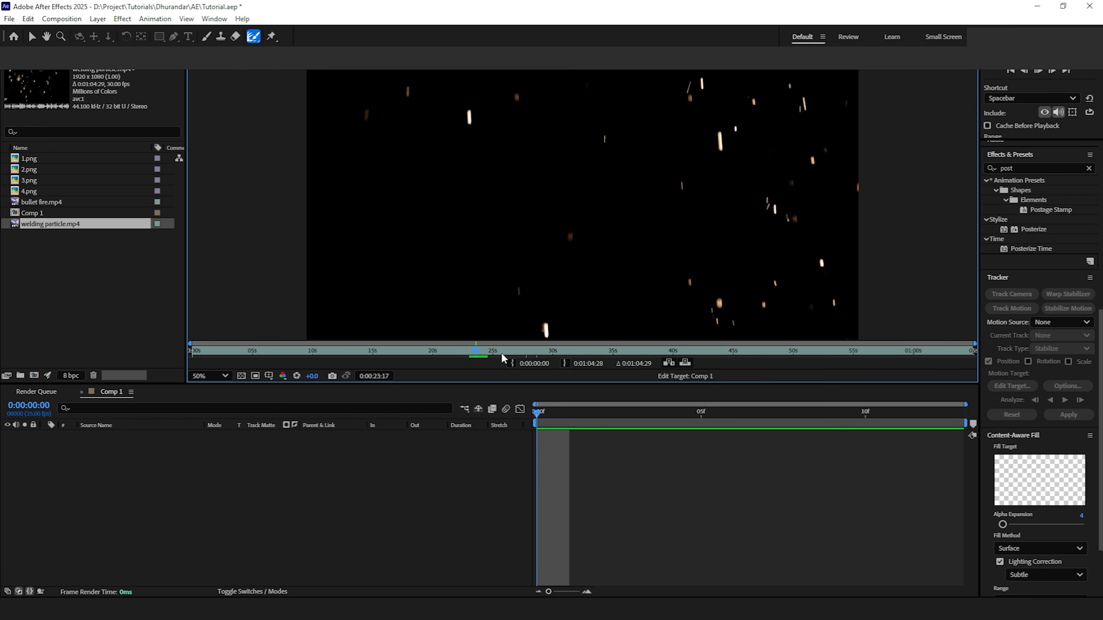
Switch to the browser, review the Dhurandhar title-track video as reference, and return to After Effects.
{"action": "left_click", "coordinate": [72, 295]}
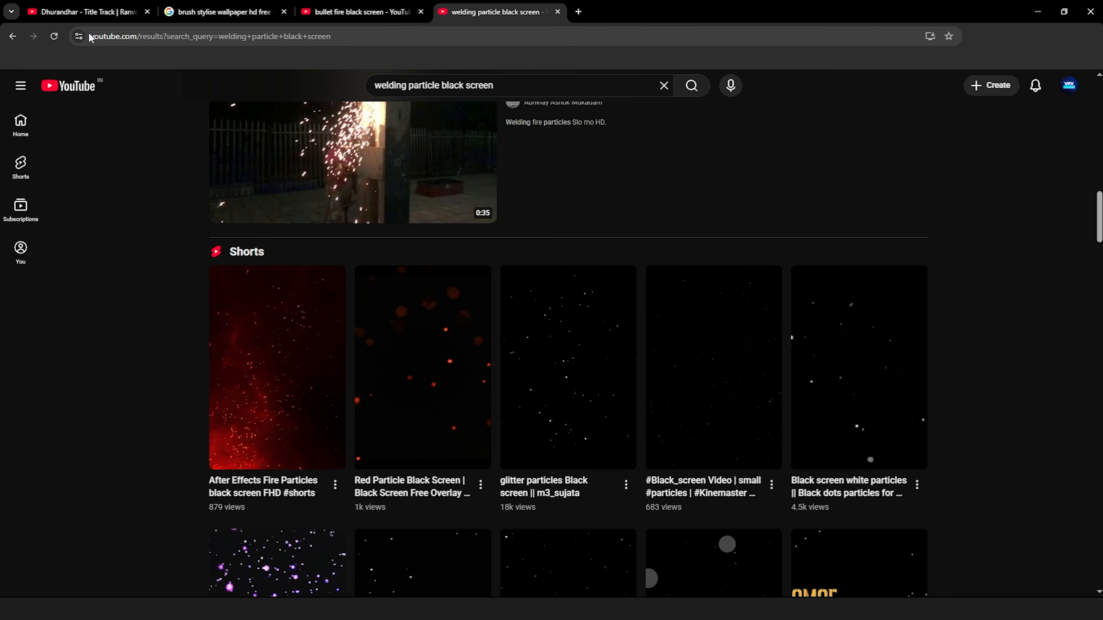
{"action": "left_click", "coordinate": [83, 11]}
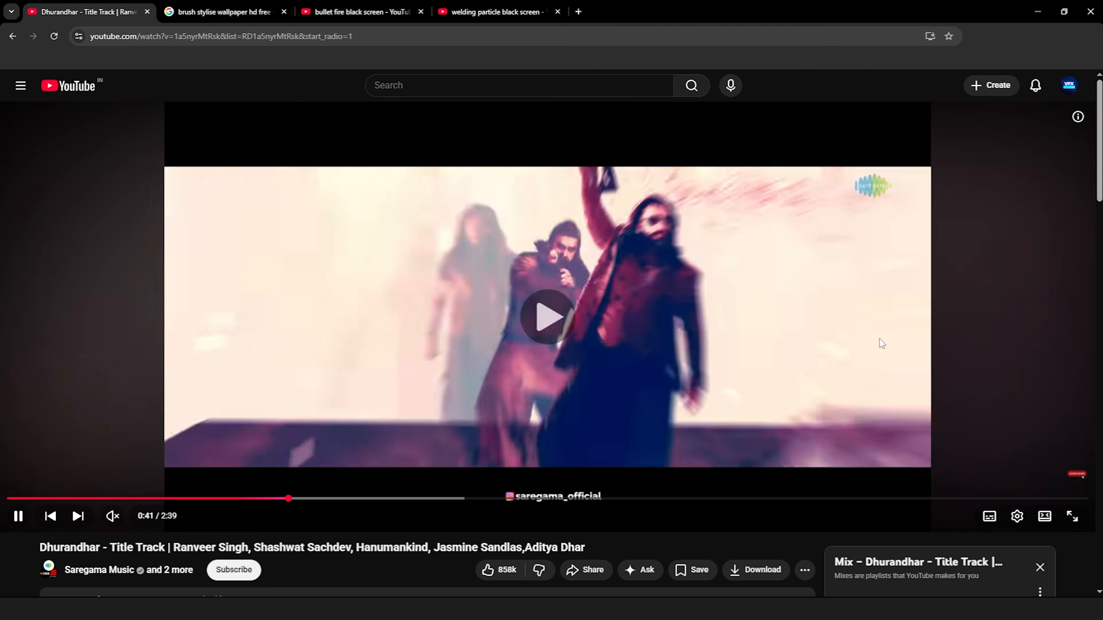
{"action": "left_click", "coordinate": [817, 406]}
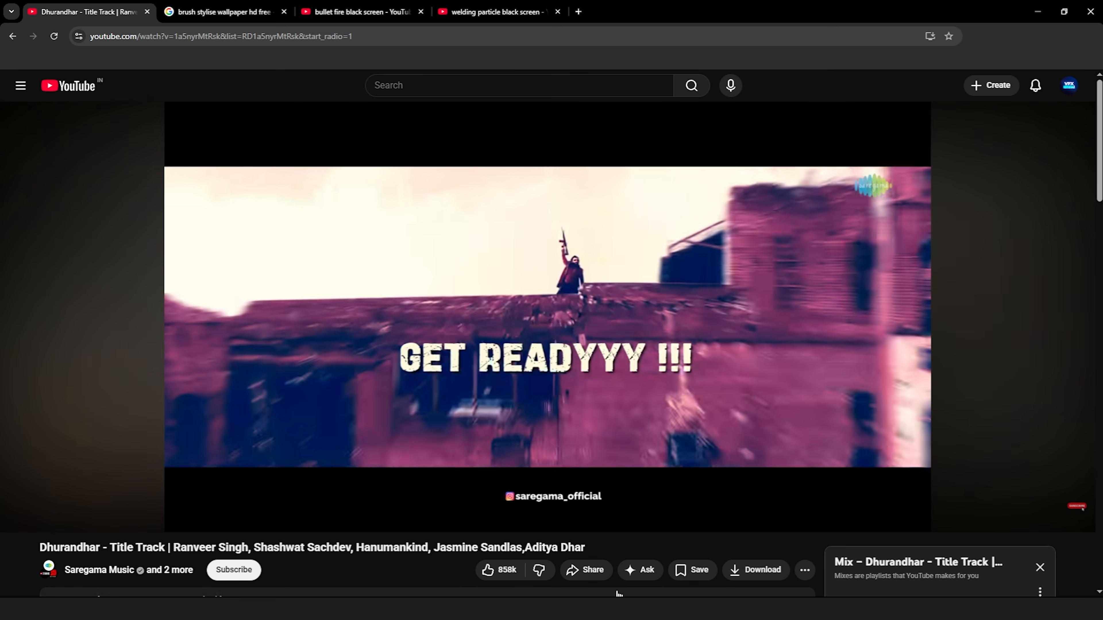
{"action": "left_click", "coordinate": [619, 607]}
{"action": "left_click", "coordinate": [299, 479]}
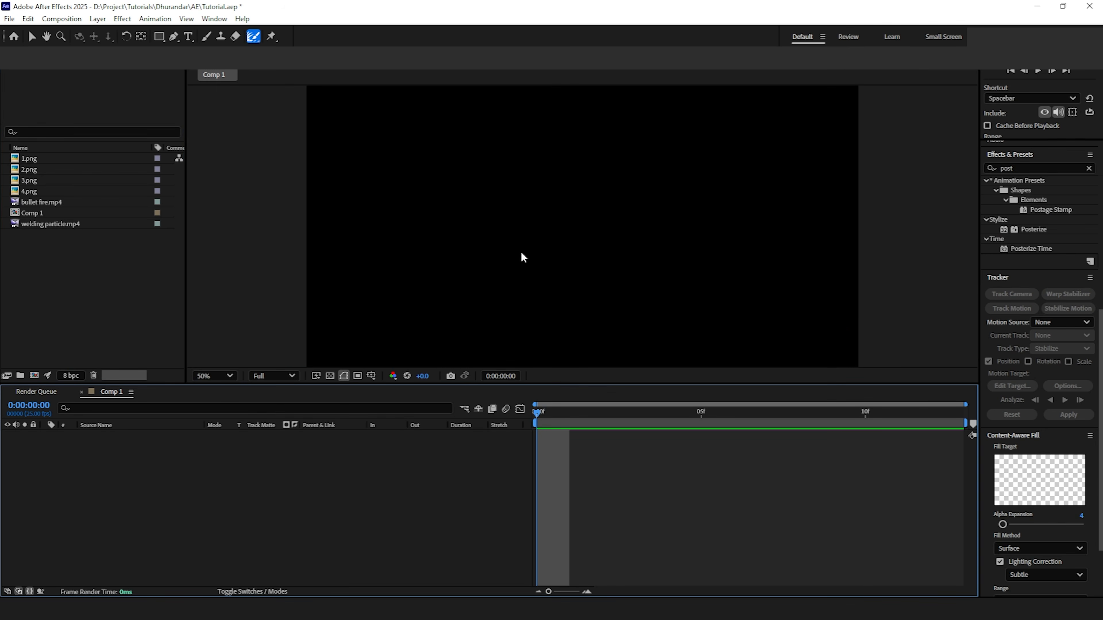
Import the brush-style painting bgg.jpg into the project as footage.
{"action": "left_click", "coordinate": [49, 192]}
{"action": "left_click", "coordinate": [50, 236]}
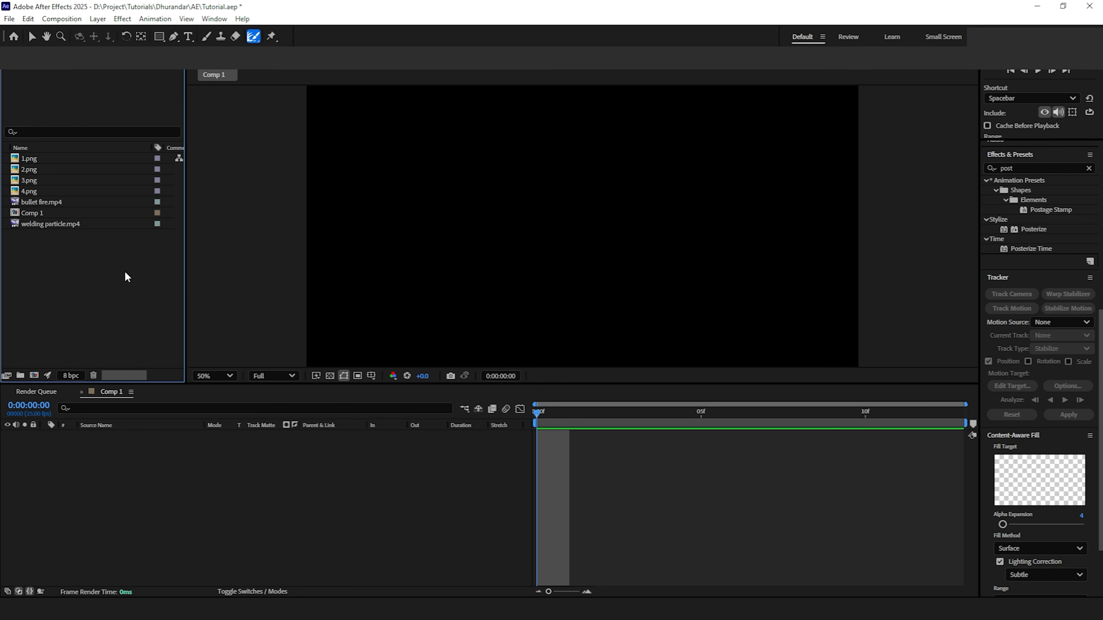
{"action": "double_click", "coordinate": [82, 290]}
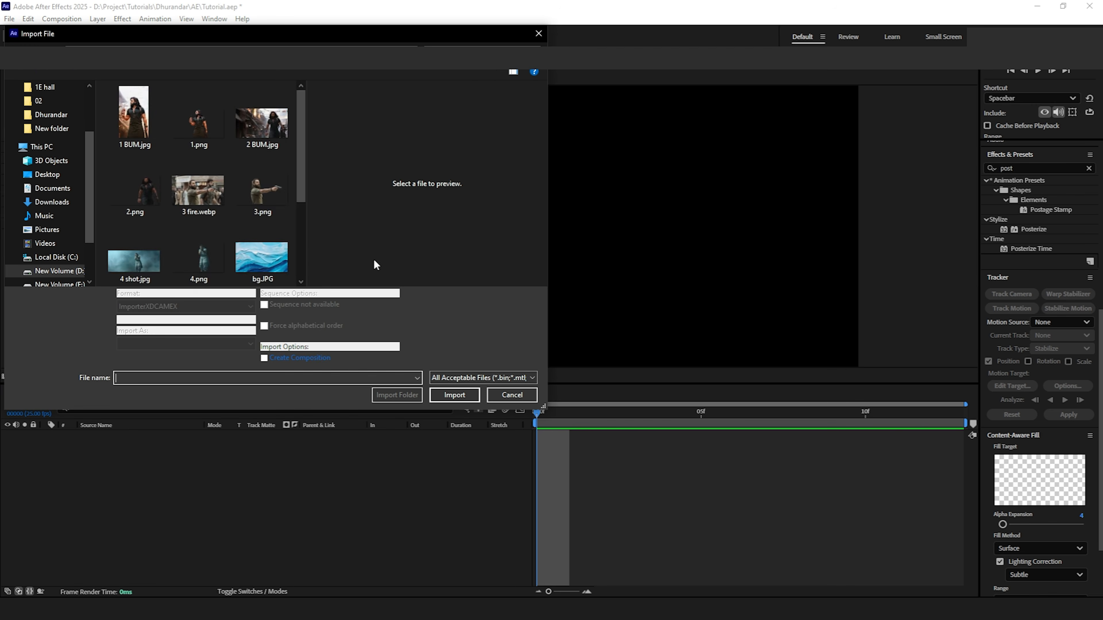
{"action": "scroll", "coordinate": [214, 249], "scroll_direction": "down", "scroll_amount": 1}
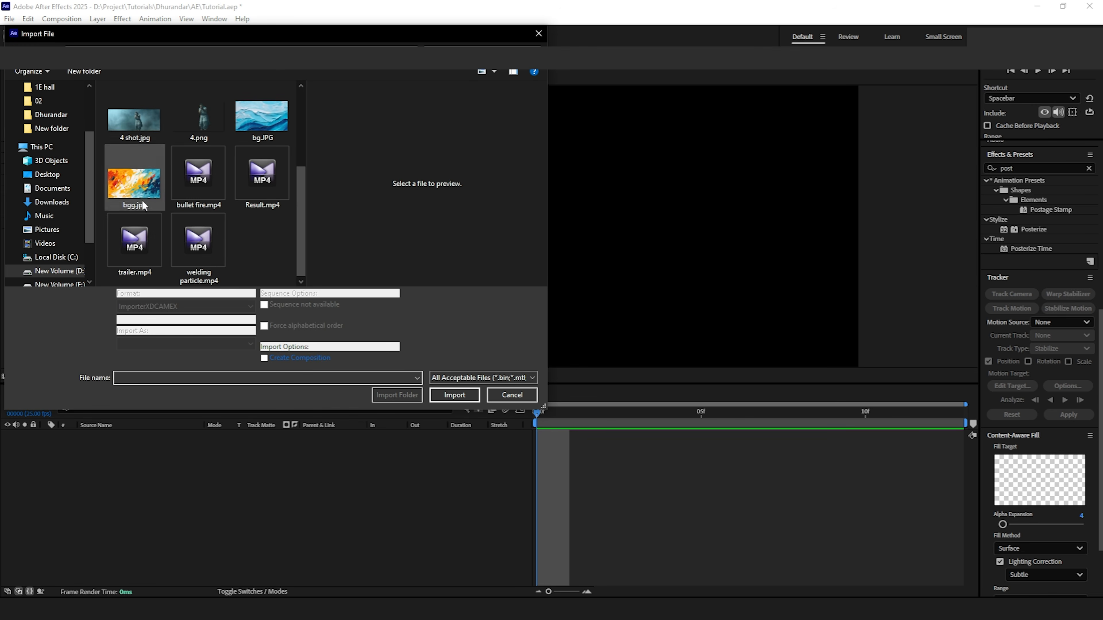
{"action": "left_click", "coordinate": [130, 195]}
{"action": "left_click", "coordinate": [454, 394]}
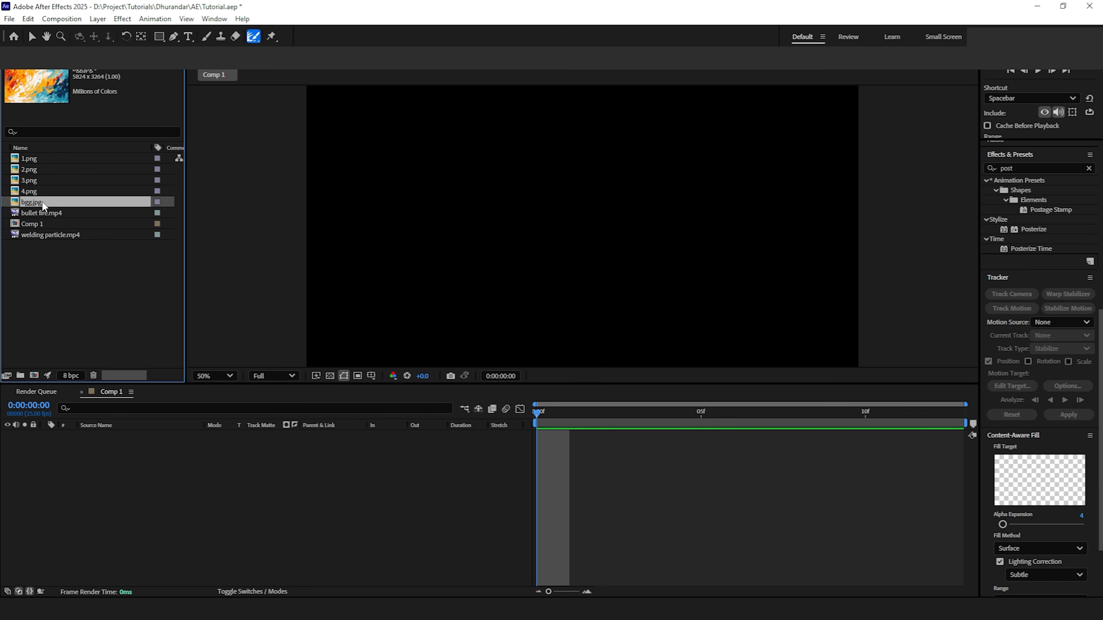
Add bgg.jpg to Comp 1 as the background layer and scale it to 36%.
{"action": "left_click_drag", "start_coordinate": [41, 208], "coordinate": [130, 441]}
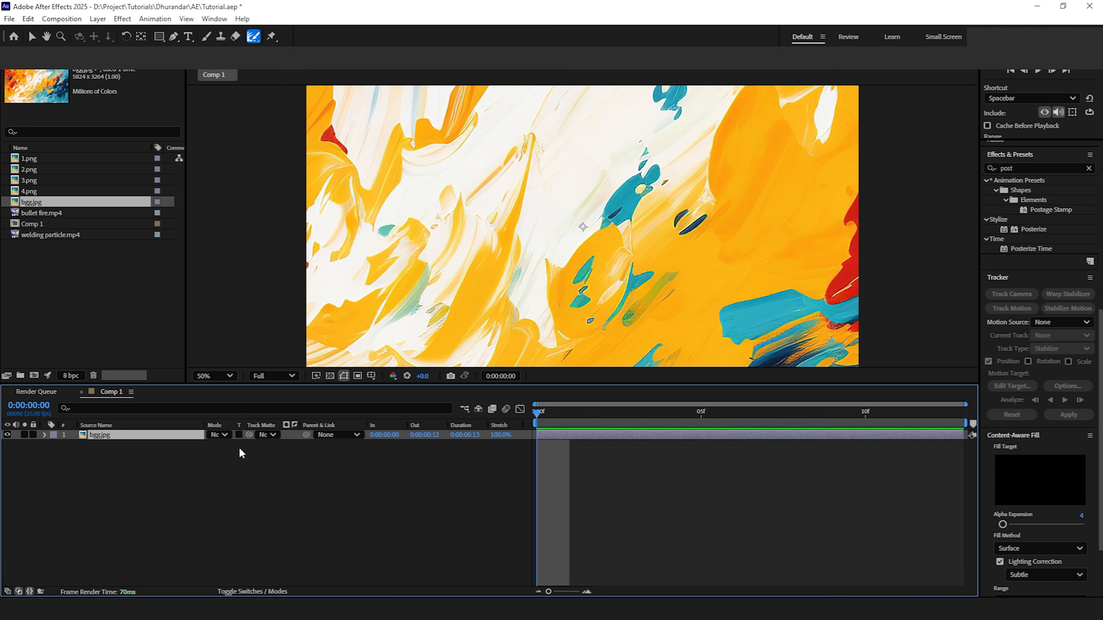
{"action": "key", "text": "s"}
{"action": "left_click_drag", "start_coordinate": [247, 444], "coordinate": [219, 444]}
{"action": "key", "text": "comma"}
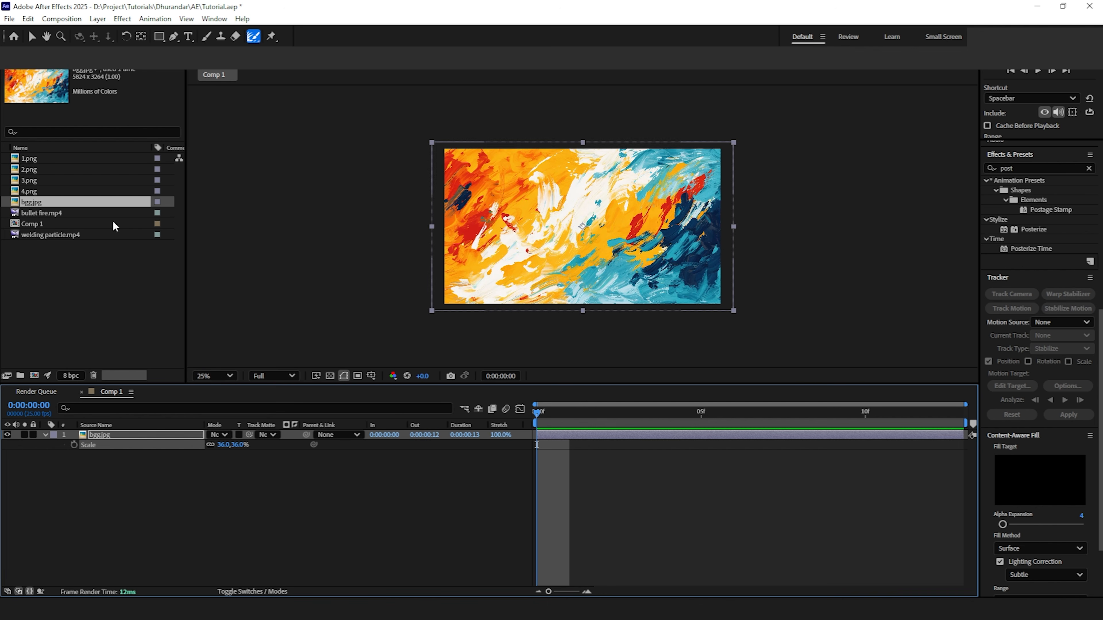
Add the cutouts 1.png, 2.png, 3.png and 4.png to Comp 1, stacked in ascending order above bgg.jpg.
{"action": "left_click", "coordinate": [50, 192]}
{"action": "left_click_drag", "start_coordinate": [43, 159], "coordinate": [120, 434]}
{"action": "left_click_drag", "start_coordinate": [37, 181], "coordinate": [154, 437]}
{"action": "left_click_drag", "start_coordinate": [29, 192], "coordinate": [139, 435]}
{"action": "left_click", "coordinate": [103, 476]}
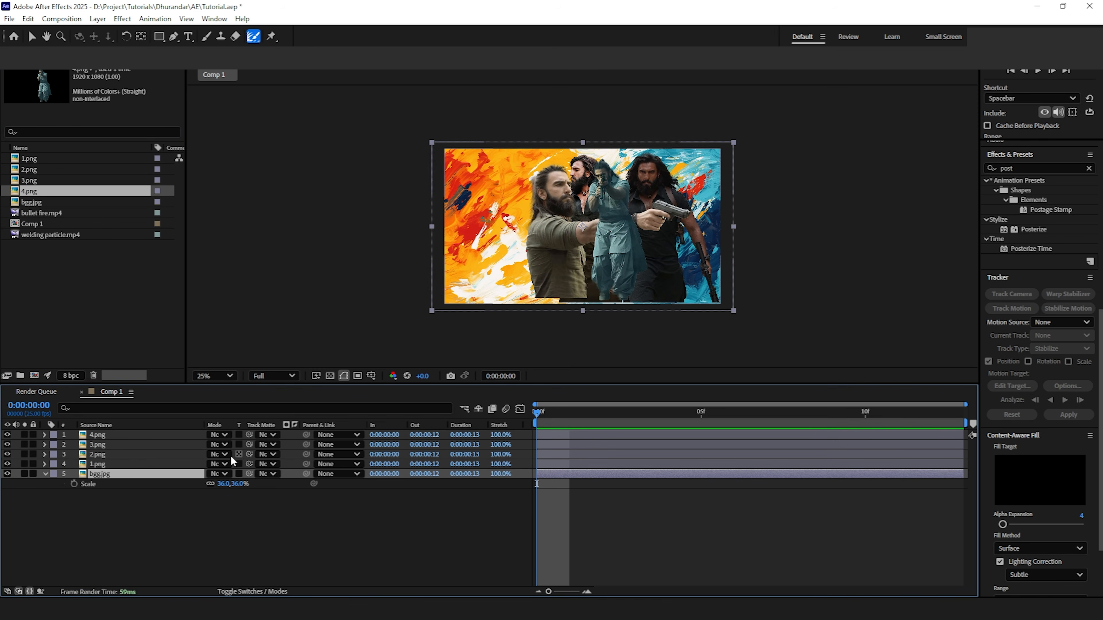
Make all four cutouts and the bgg.jpg background 3D layers, and collapse the background's properties.
{"action": "left_click", "coordinate": [251, 592]}
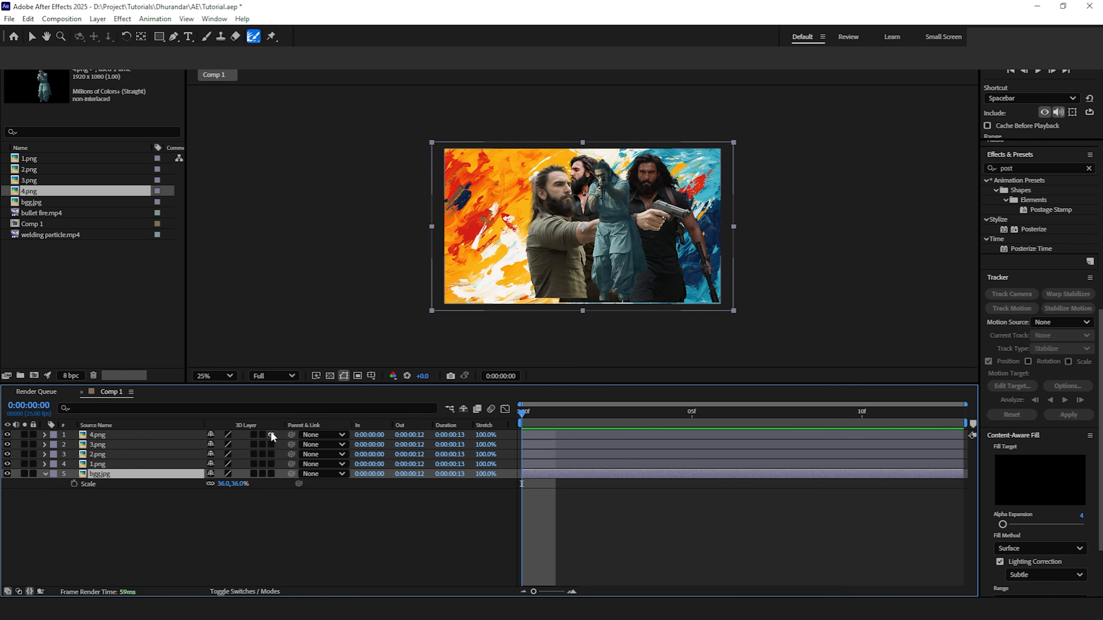
{"action": "left_click_drag", "start_coordinate": [272, 435], "coordinate": [271, 473]}
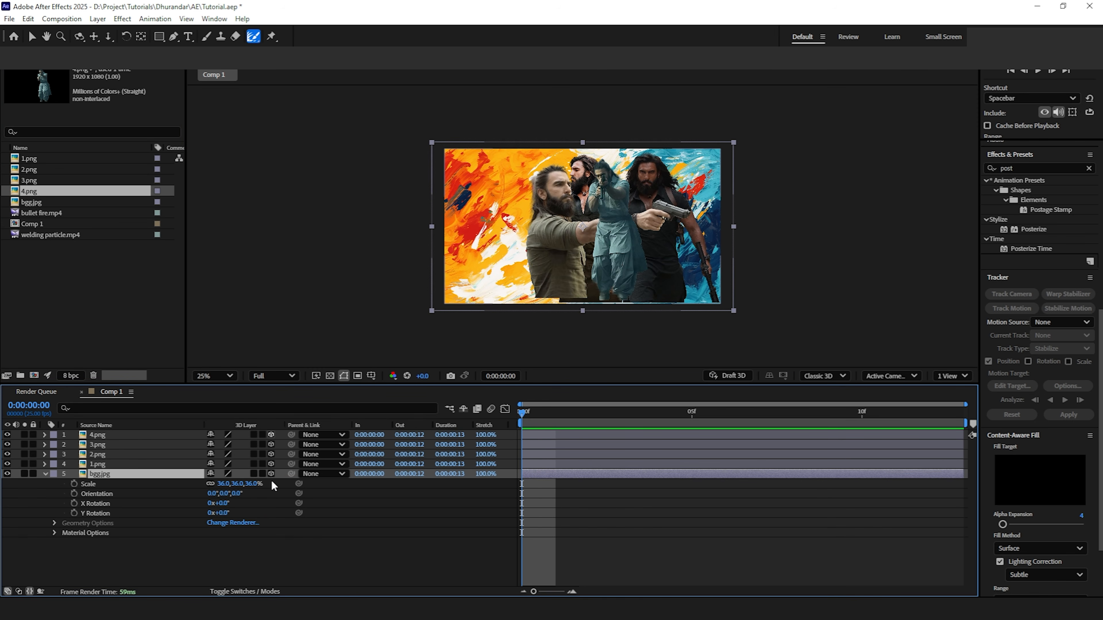
{"action": "left_click", "coordinate": [46, 474]}
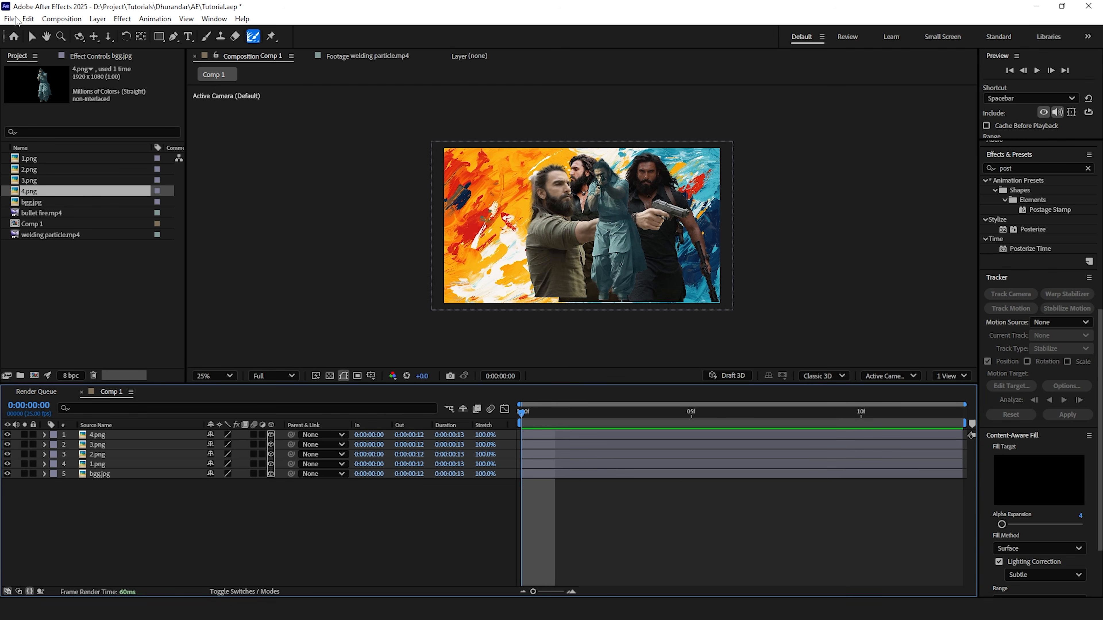
Lengthen Comp 1's duration to about 5.5 seconds in the composition settings.
{"action": "left_click", "coordinate": [61, 19]}
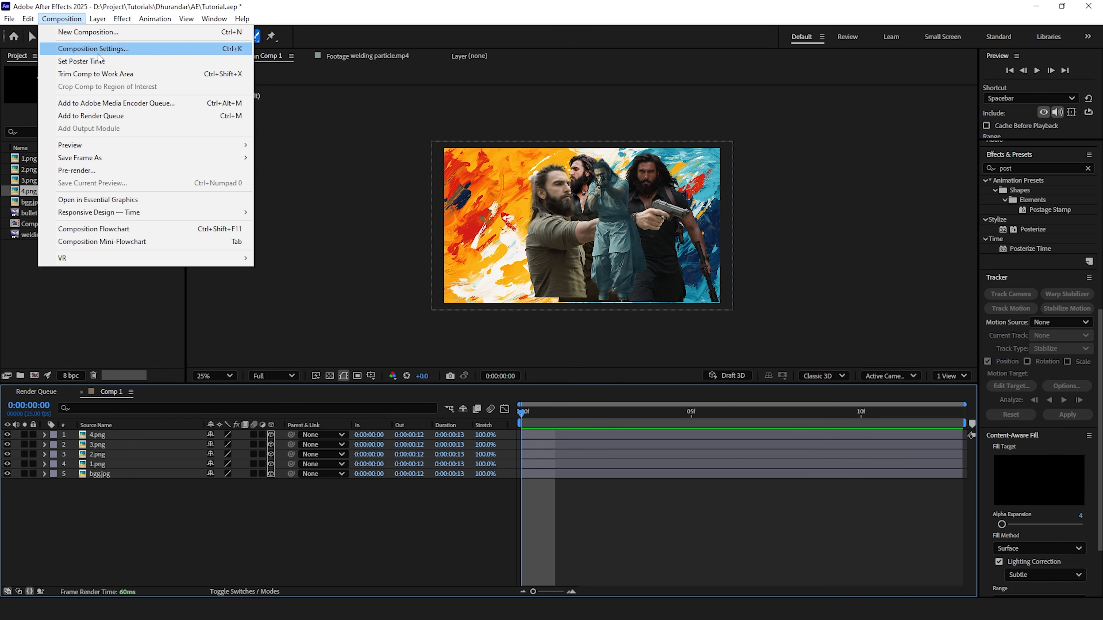
{"action": "left_click", "coordinate": [91, 45]}
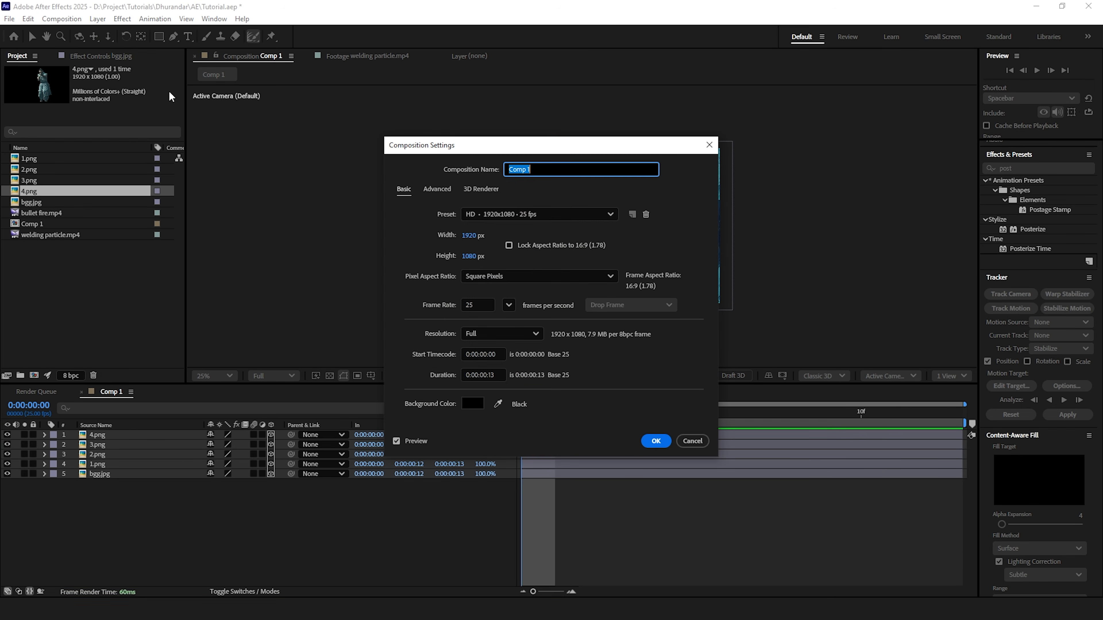
{"action": "left_click", "coordinate": [489, 376]}
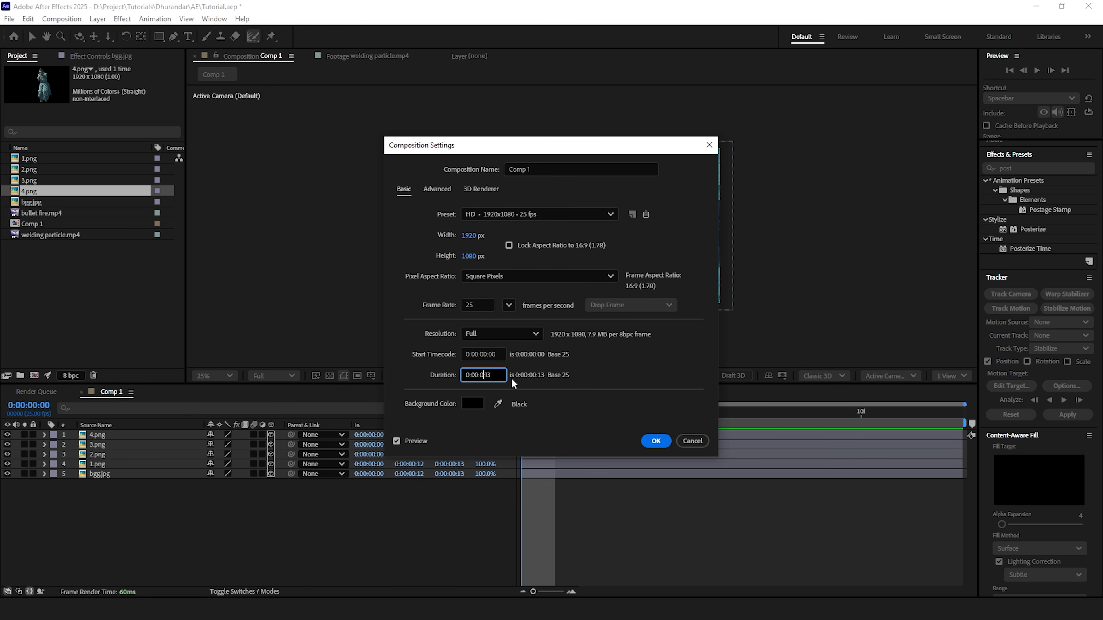
{"action": "left_click", "coordinate": [483, 375]}
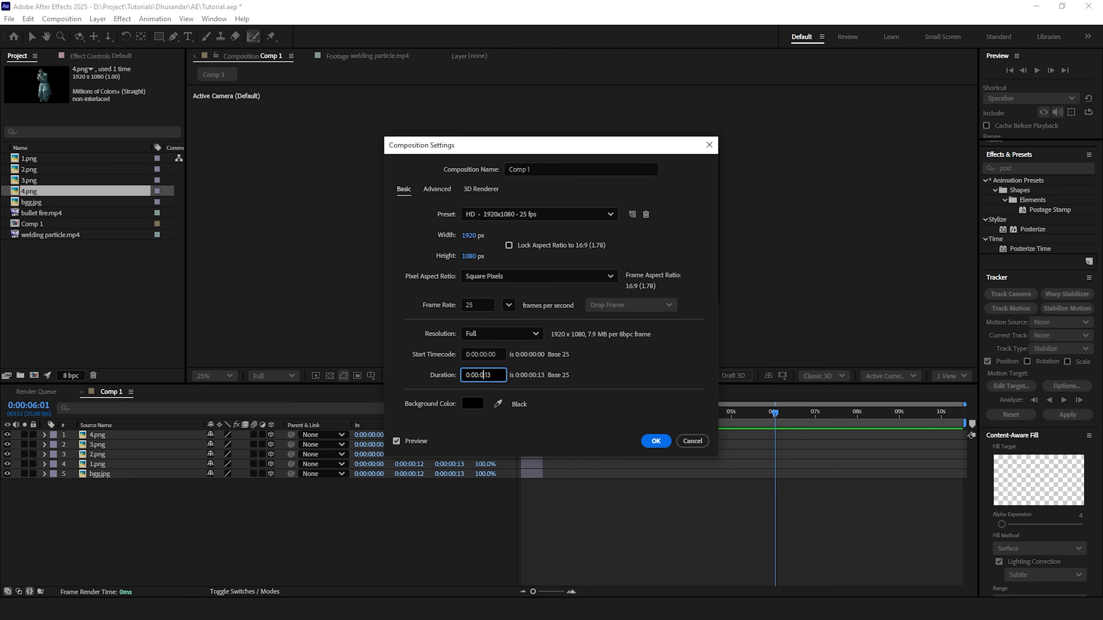
{"action": "left_click", "coordinate": [656, 441]}
Extend the four cutout layers and the bgg.jpg layer to the end of the lengthened composition.
{"action": "key", "text": "space"}
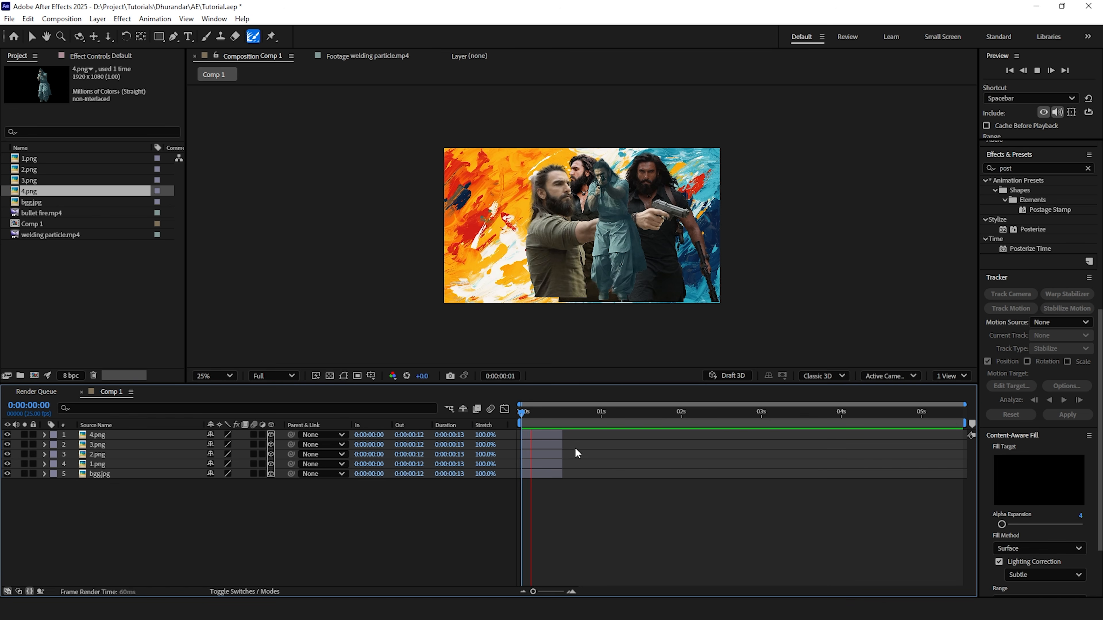
{"action": "key", "text": "space"}
{"action": "left_click_drag", "start_coordinate": [562, 435], "coordinate": [1036, 440]}
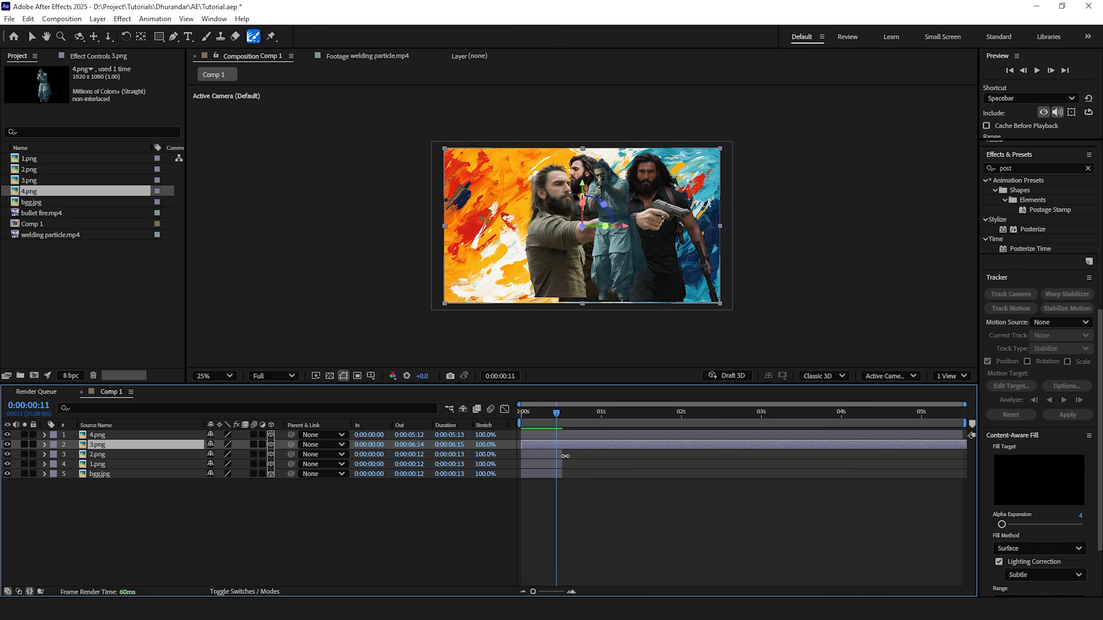
{"action": "left_click_drag", "start_coordinate": [561, 454], "coordinate": [1007, 454]}
{"action": "left_click_drag", "start_coordinate": [561, 463], "coordinate": [1038, 447]}
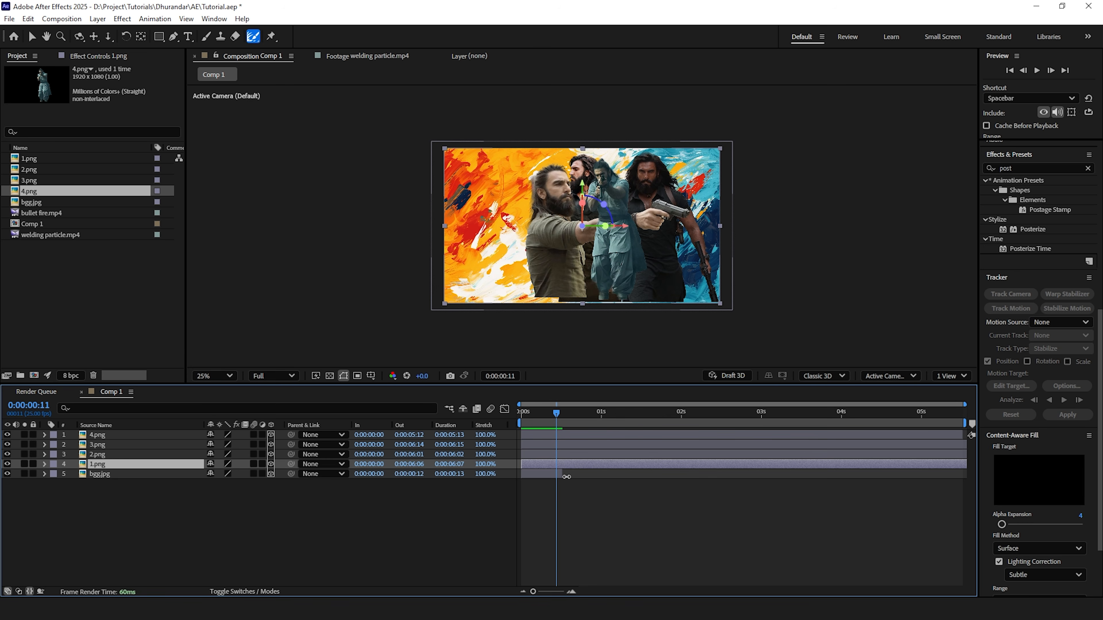
{"action": "left_click_drag", "start_coordinate": [563, 475], "coordinate": [1063, 456]}
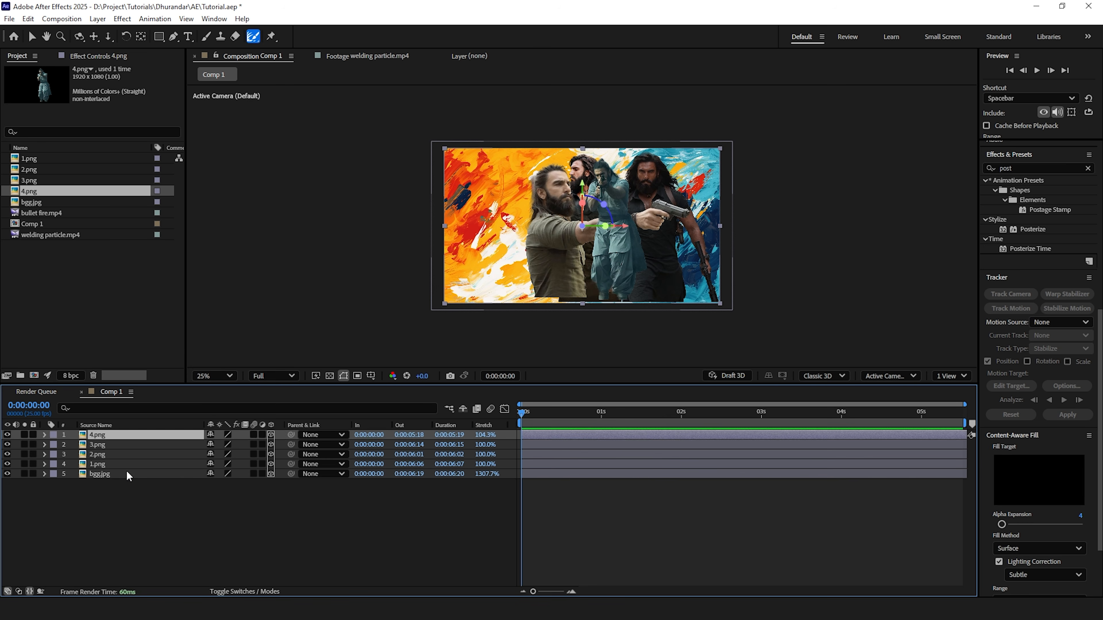
{"action": "left_click", "coordinate": [126, 474]}
{"action": "left_click", "coordinate": [123, 466]}
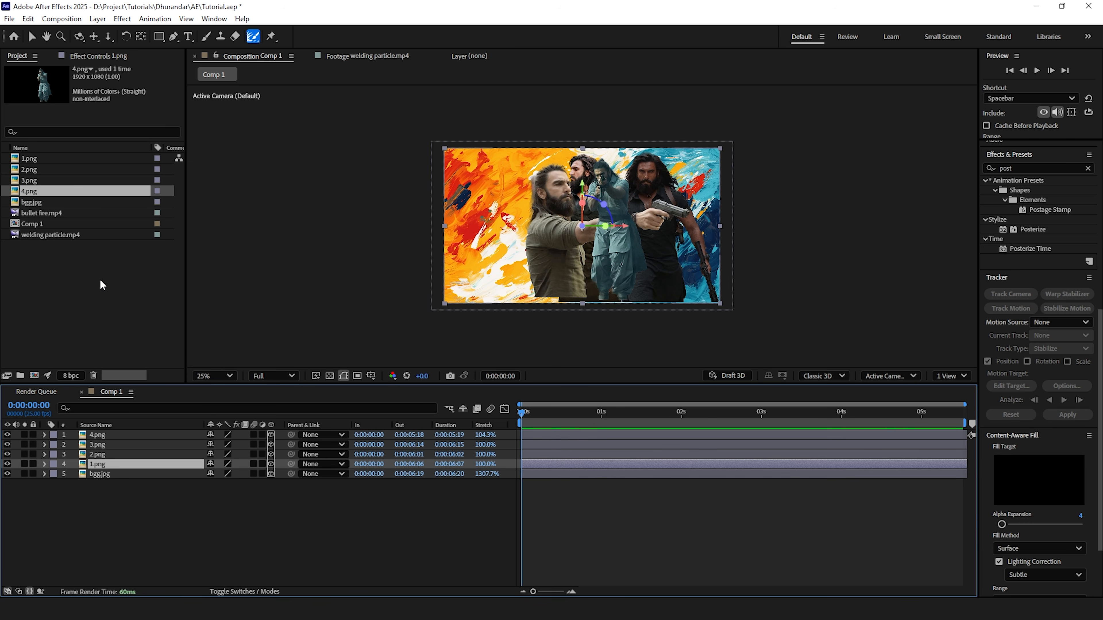
Trim bullet fire.mp4 to a 16-frame clip with its in point at 0:00:04:18 and add it to Comp 1 below 3.png.
{"action": "left_click", "coordinate": [35, 214]}
{"action": "double_click", "coordinate": [32, 215]}
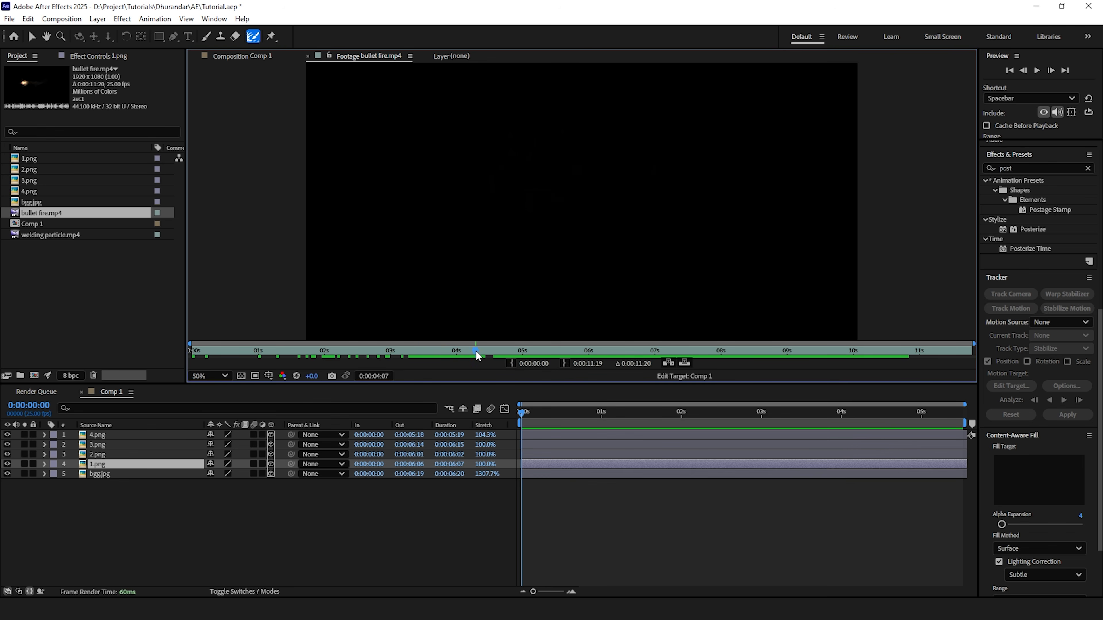
{"action": "left_click_drag", "start_coordinate": [502, 355], "coordinate": [506, 356]}
{"action": "left_click", "coordinate": [511, 364]}
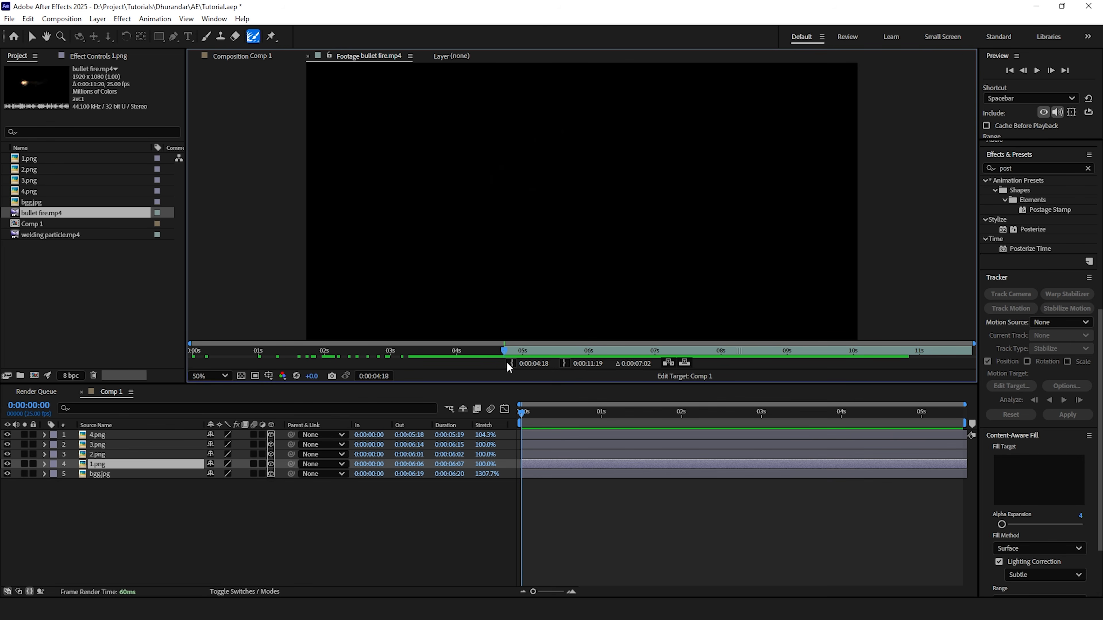
{"action": "left_click_drag", "start_coordinate": [506, 352], "coordinate": [526, 353]}
{"action": "left_click", "coordinate": [564, 364]}
{"action": "left_click_drag", "start_coordinate": [65, 217], "coordinate": [140, 447]}
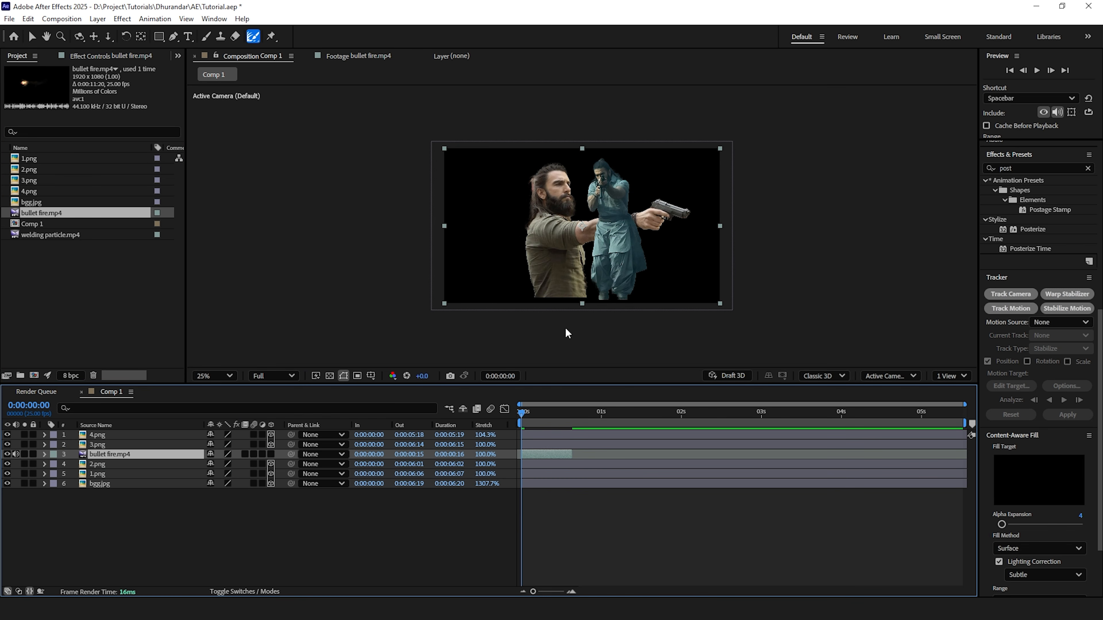
Hide all four cutout layers and the bullet fire.mp4 layer so only the bgg.jpg background shows.
{"action": "left_click", "coordinate": [7, 473]}
{"action": "left_click", "coordinate": [7, 463]}
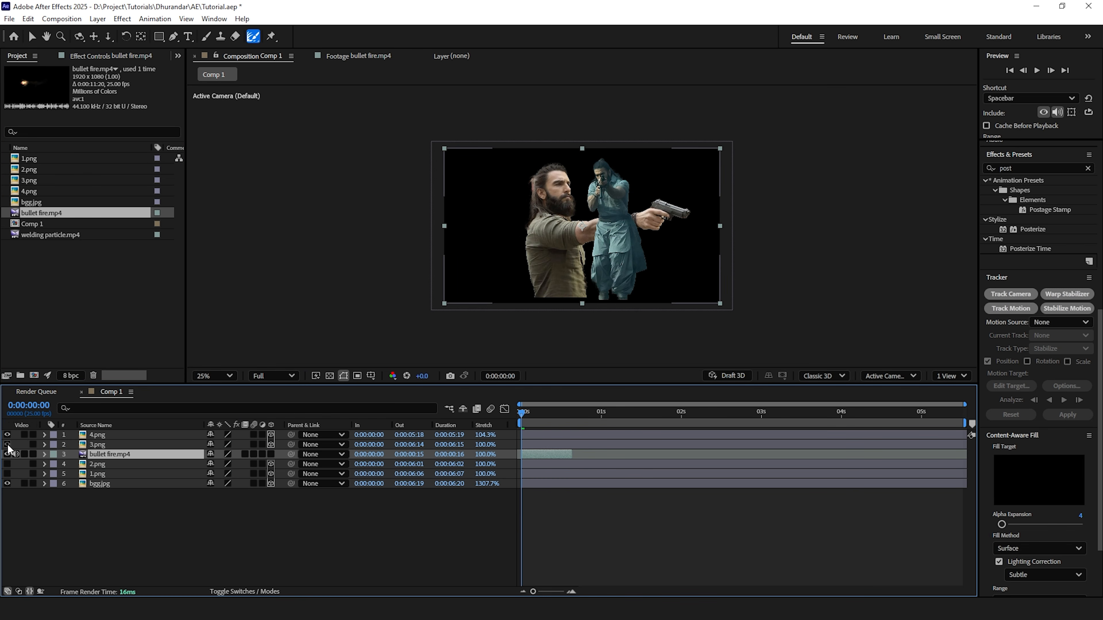
{"action": "left_click", "coordinate": [7, 444]}
{"action": "left_click", "coordinate": [7, 435]}
{"action": "left_click", "coordinate": [7, 454]}
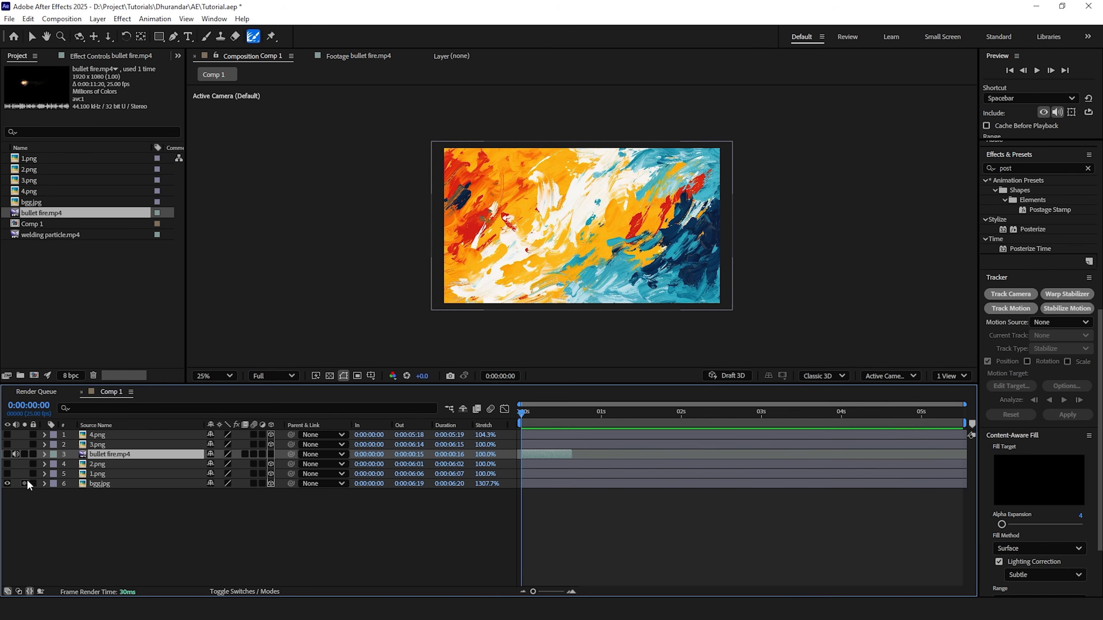
Turn the visibility of the 1.png, 2.png and 3.png layers back on, keeping bullet fire.mp4 hidden.
{"action": "left_click", "coordinate": [7, 473]}
{"action": "left_click", "coordinate": [7, 464]}
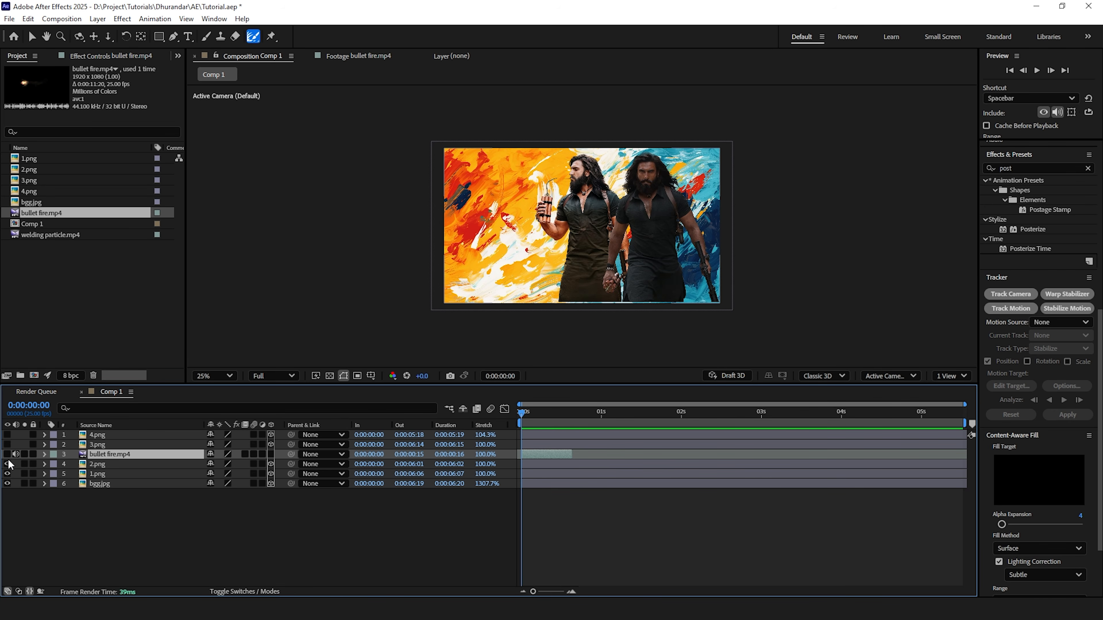
{"action": "left_click", "coordinate": [7, 455]}
{"action": "left_click", "coordinate": [7, 444]}
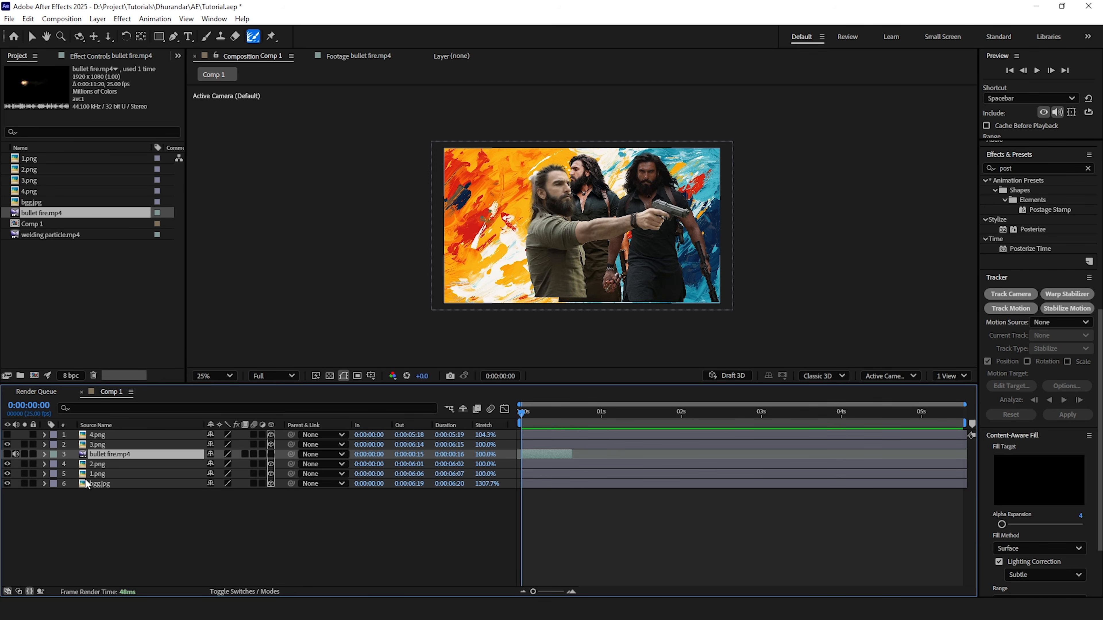
Place bullet fire.mp4 directly above 3.png starting at 0:00:01:19, make it visible, and display the layers' blending mode options.
{"action": "left_click_drag", "start_coordinate": [98, 444], "coordinate": [115, 455]}
{"action": "left_click", "coordinate": [113, 445]}
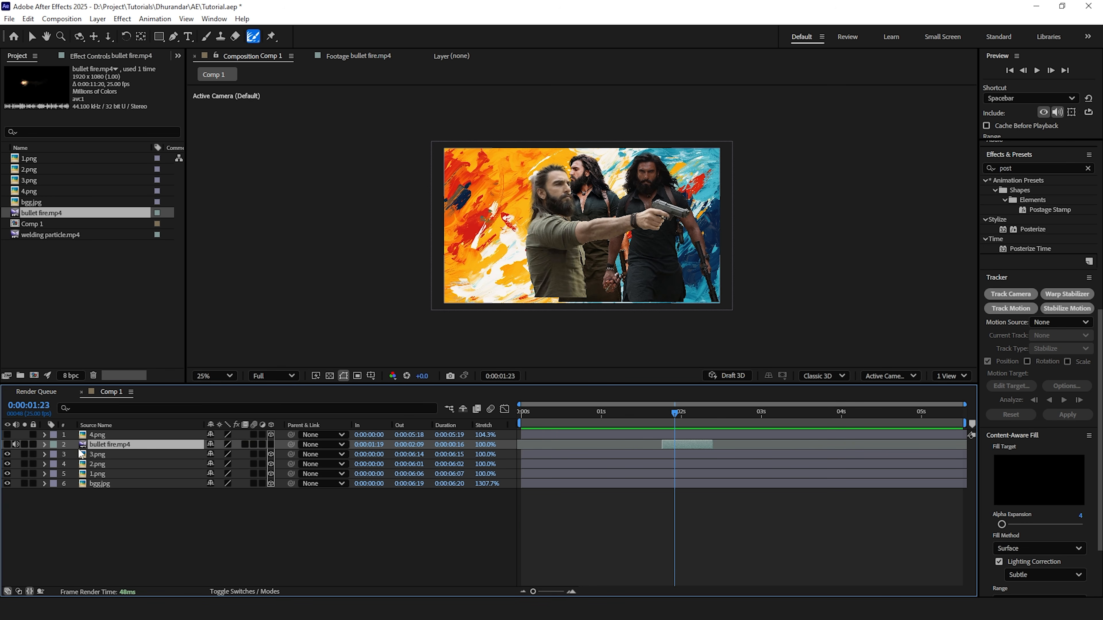
{"action": "left_click", "coordinate": [7, 445]}
{"action": "left_click", "coordinate": [256, 590]}
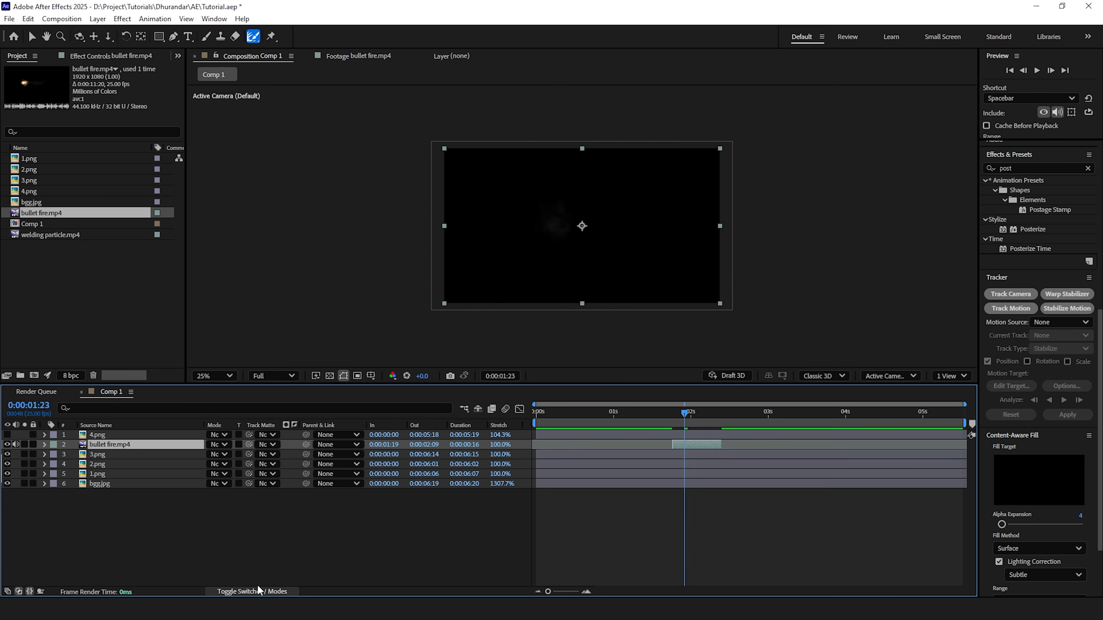
Set the bullet fire.mp4 layer's blending mode to Add and move the current time to 0:00:01:20.
{"action": "left_click", "coordinate": [223, 445]}
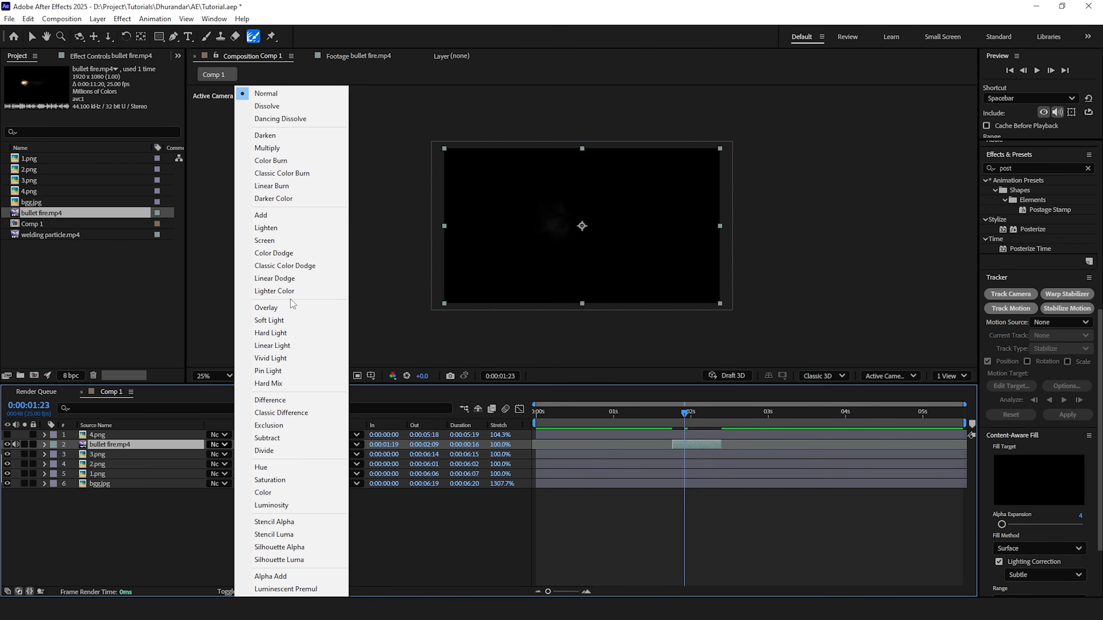
{"action": "left_click", "coordinate": [309, 215]}
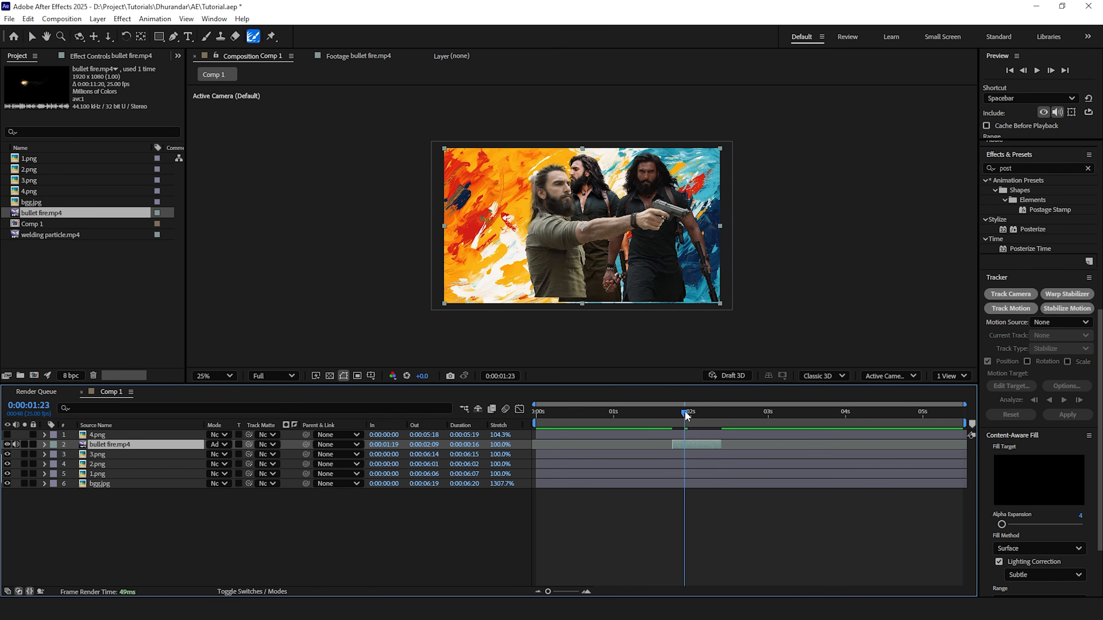
{"action": "left_click_drag", "start_coordinate": [685, 412], "coordinate": [675, 411]}
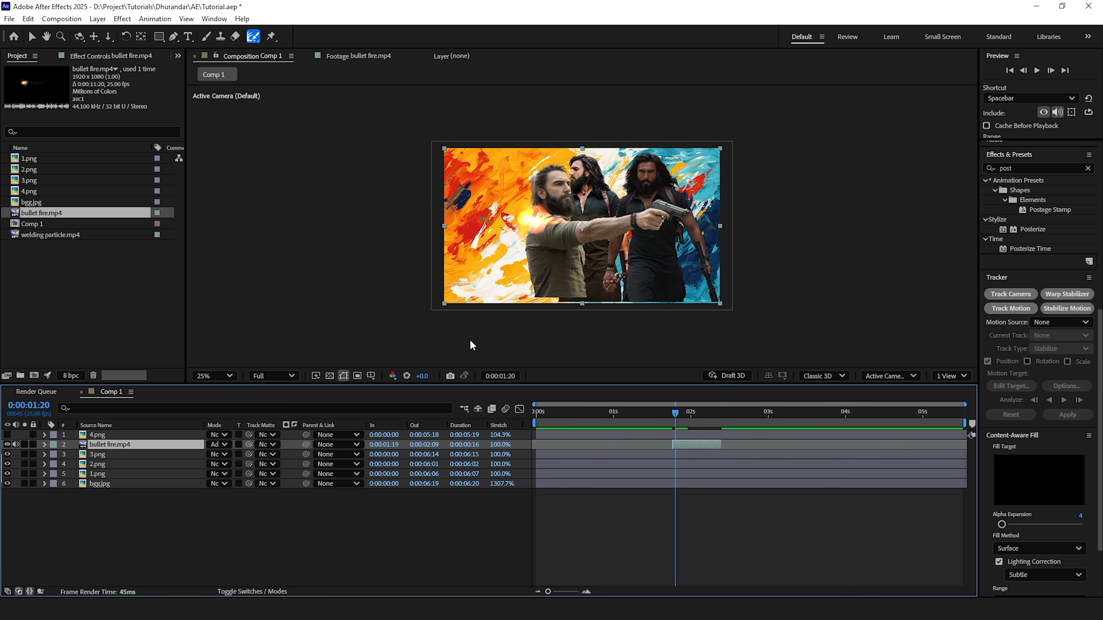
Make bullet fire.mp4 a 3D layer and place its flash at the pistol's muzzle, at about position 2104, 546.
{"action": "key", "text": "p"}
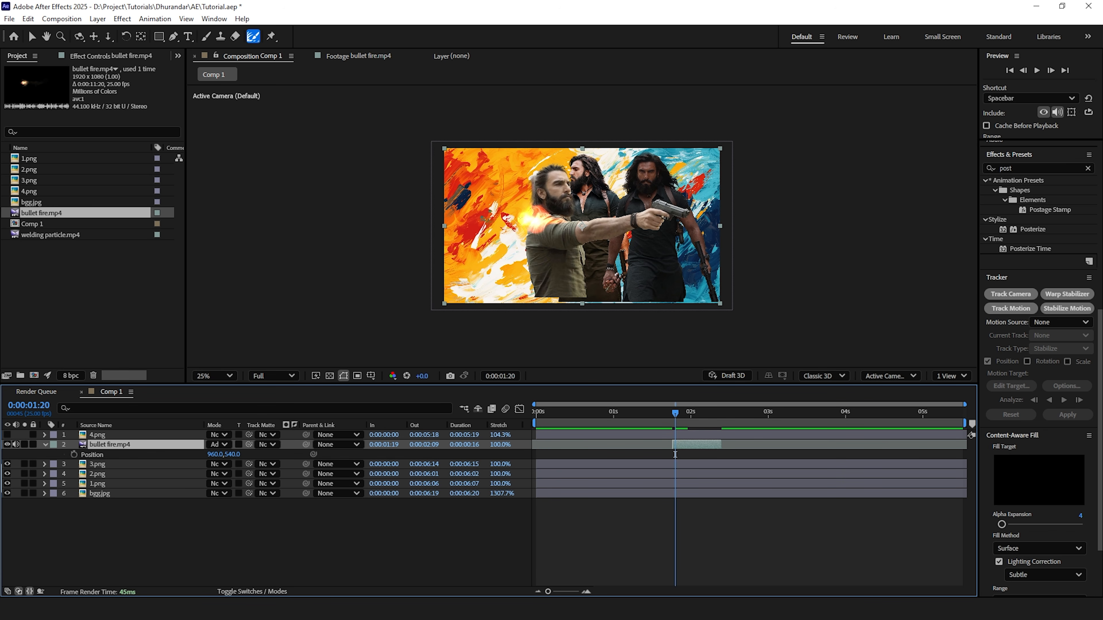
{"action": "left_click", "coordinate": [252, 591]}
{"action": "left_click", "coordinate": [271, 444]}
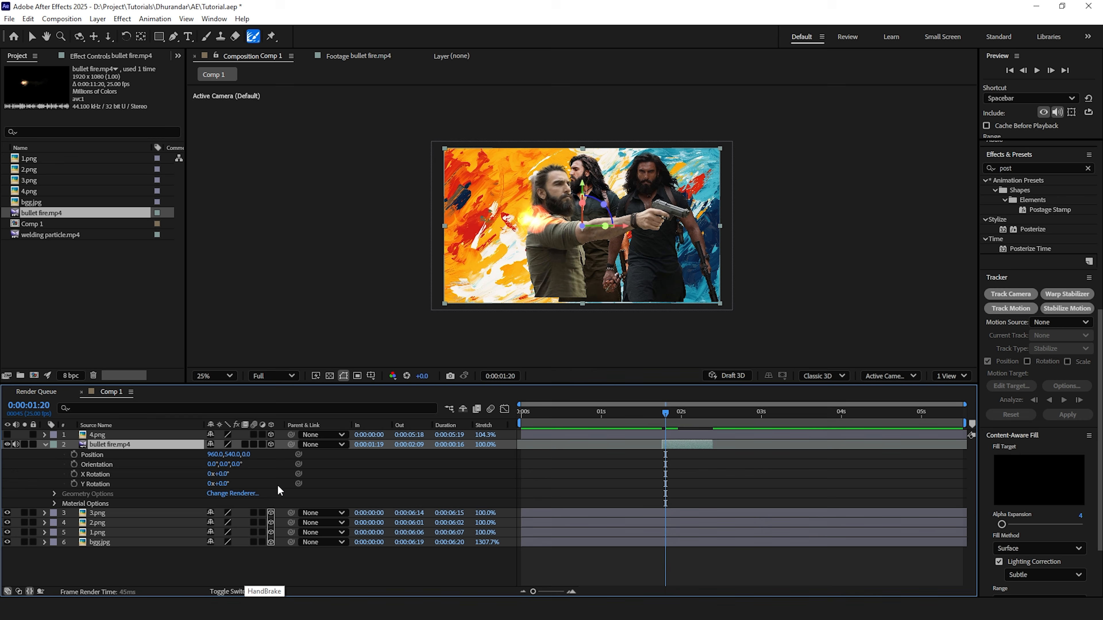
{"action": "left_click", "coordinate": [45, 446]}
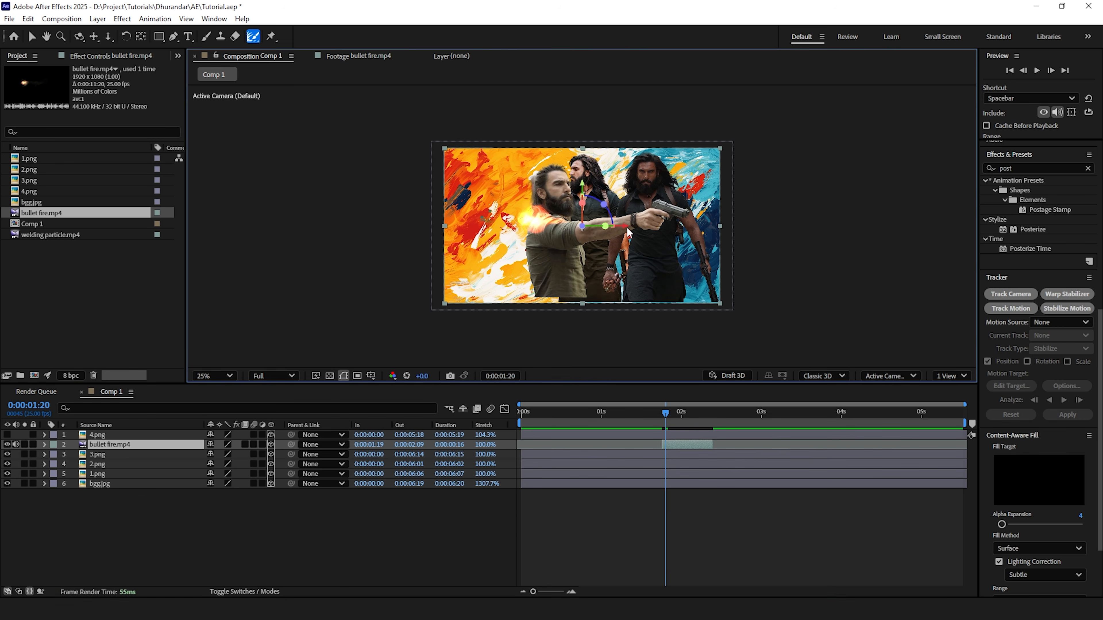
{"action": "left_click_drag", "start_coordinate": [629, 234], "coordinate": [755, 234]}
{"action": "key", "text": "."}
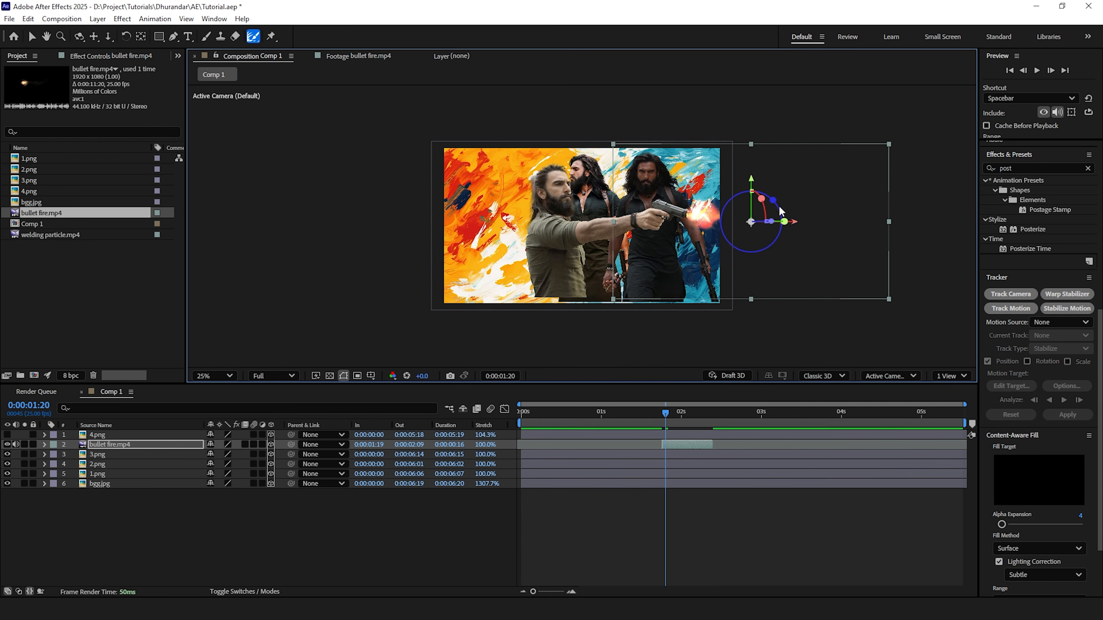
{"action": "mouse_move", "coordinate": [778, 203]}
{"action": "left_mouse_down"}
{"action": "mouse_move", "coordinate": [791, 225]}
{"action": "mouse_move", "coordinate": [762, 207]}
{"action": "left_mouse_up"}
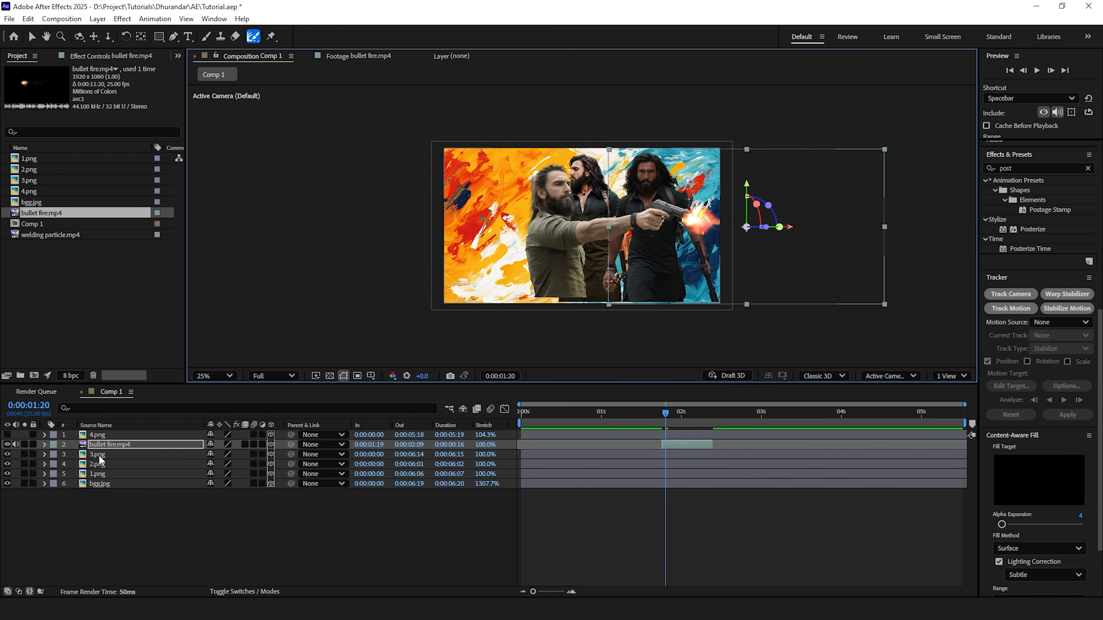
Try tilting the bullet fire.mp4 layer with an X Rotation of about 37°, and undo the trial changes.
{"action": "key", "text": "t"}
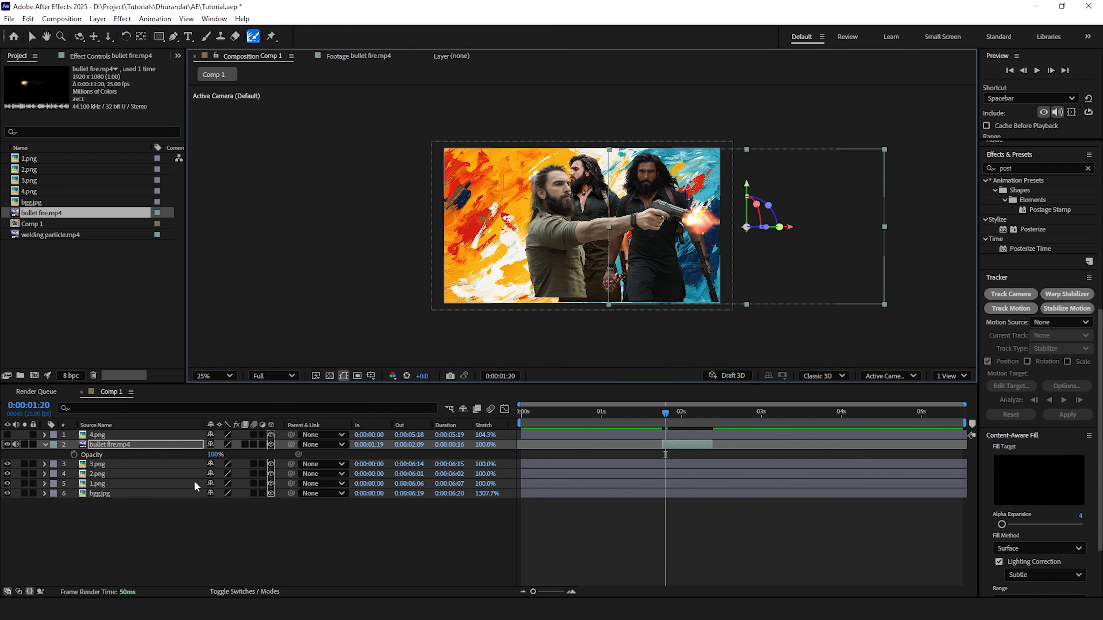
{"action": "double_click", "coordinate": [44, 445]}
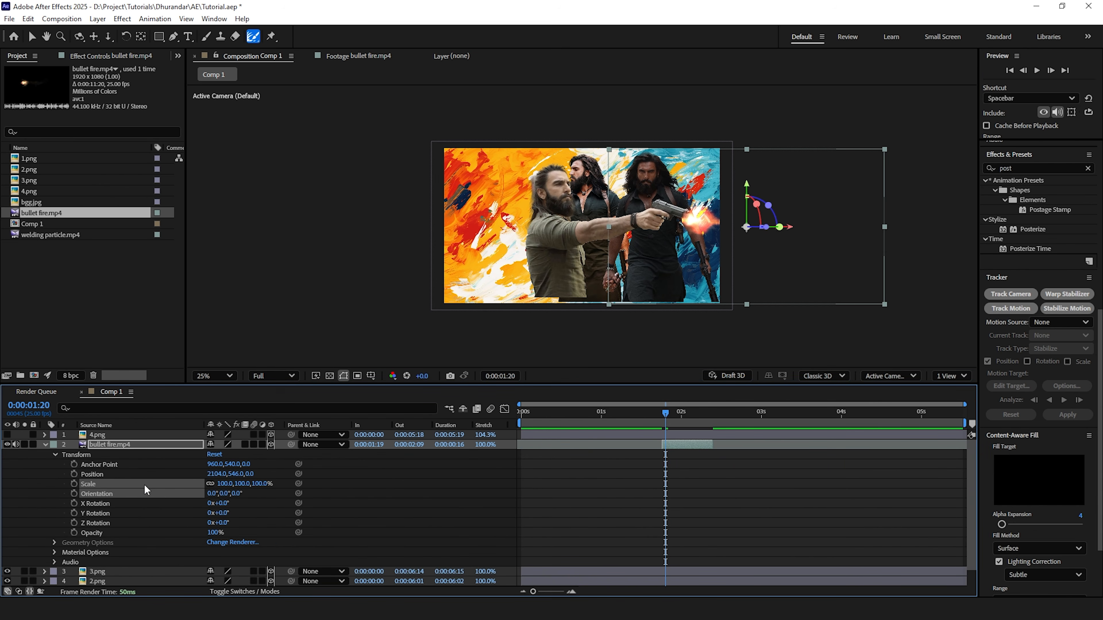
{"action": "left_click_drag", "start_coordinate": [220, 503], "coordinate": [253, 503]}
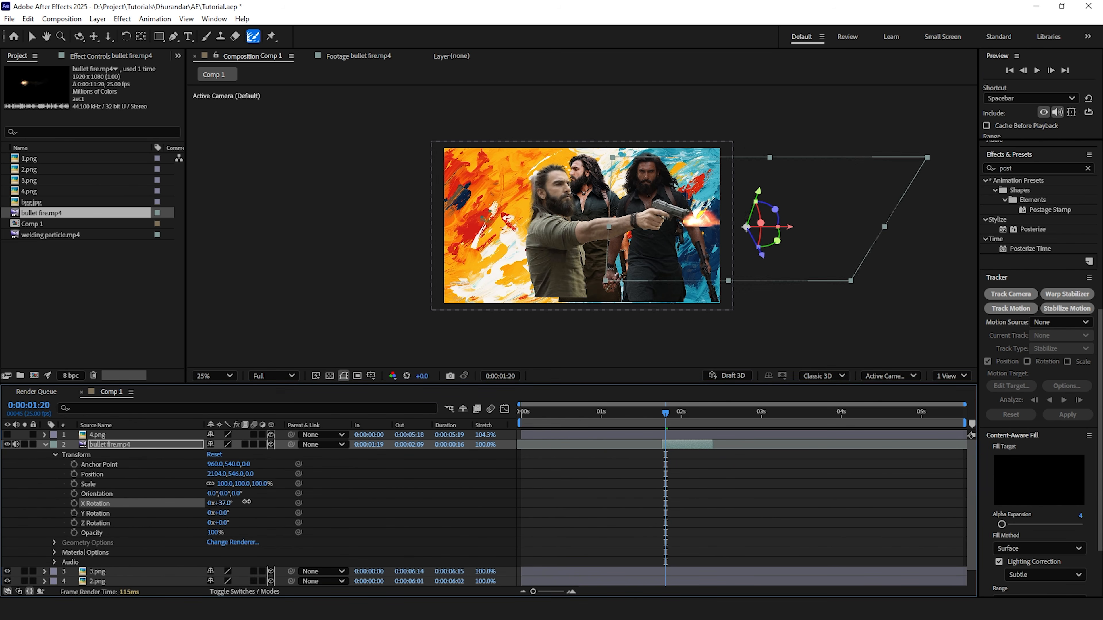
{"action": "key", "text": "ctrl+z"}
{"action": "left_click_drag", "start_coordinate": [753, 210], "coordinate": [767, 227]}
{"action": "key", "text": "ctrl+z"}
Set bullet fire.mp4's Z Rotation to 14°, realign the flash with the muzzle at about position 2118, 596, and preview the shot.
{"action": "scroll", "coordinate": [806, 234], "scroll_direction": "up", "scroll_amount": 2}
{"action": "left_click_drag", "start_coordinate": [224, 523], "coordinate": [236, 523]}
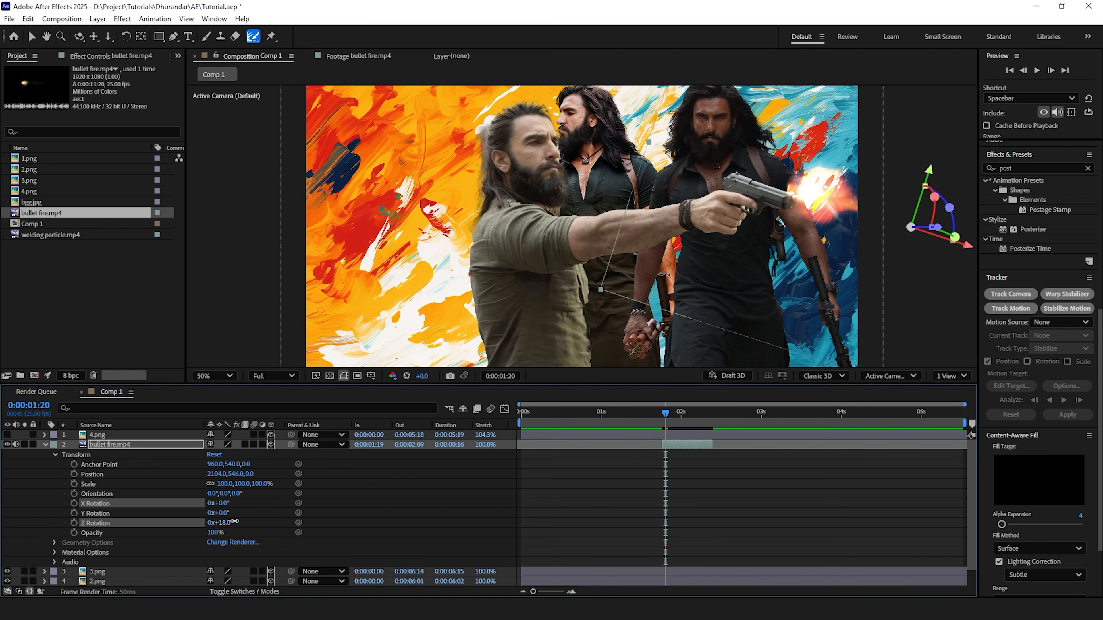
{"action": "left_click_drag", "start_coordinate": [808, 212], "coordinate": [813, 228]}
{"action": "scroll", "coordinate": [813, 229], "scroll_direction": "down", "scroll_amount": 2}
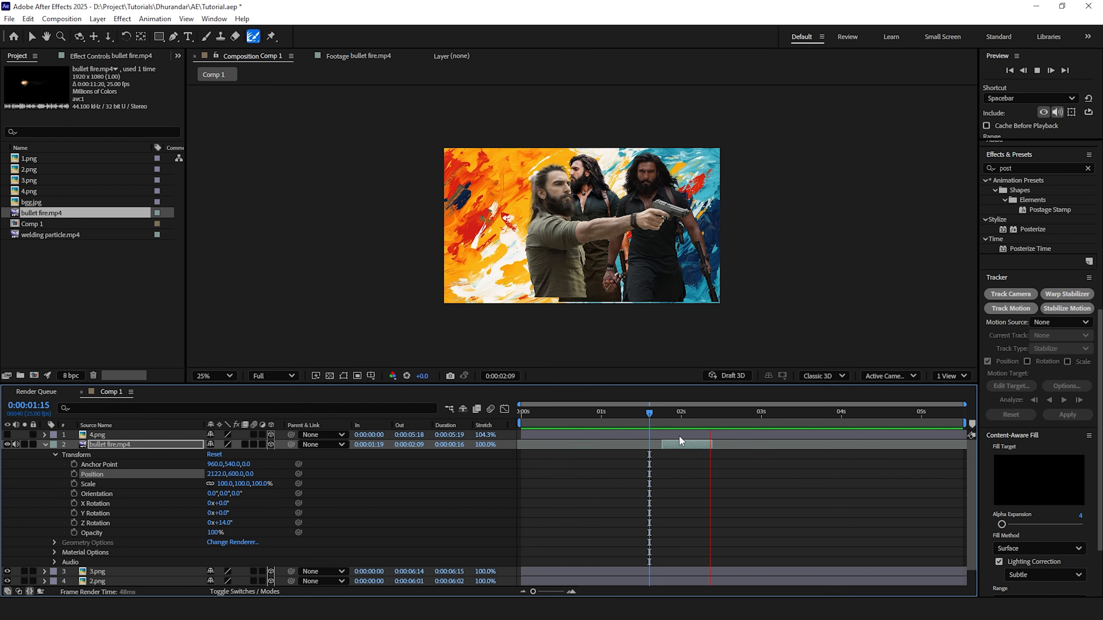
{"action": "mouse_move", "coordinate": [666, 413]}
{"action": "left_mouse_down"}
{"action": "mouse_move", "coordinate": [674, 415]}
{"action": "mouse_move", "coordinate": [662, 416]}
{"action": "left_mouse_up"}
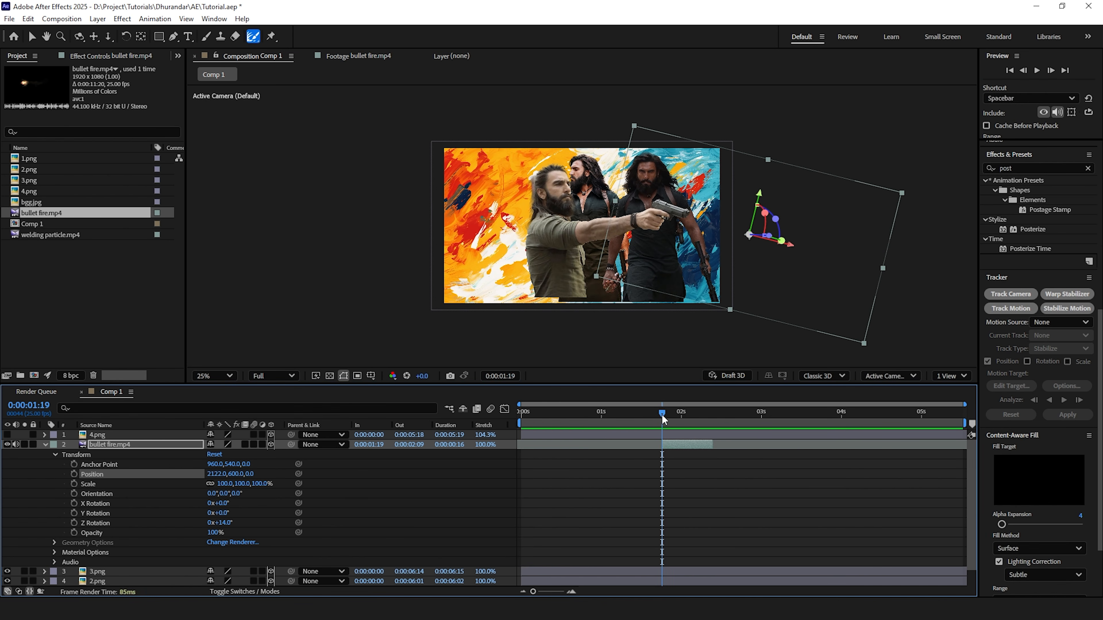
{"action": "key", "text": "space"}
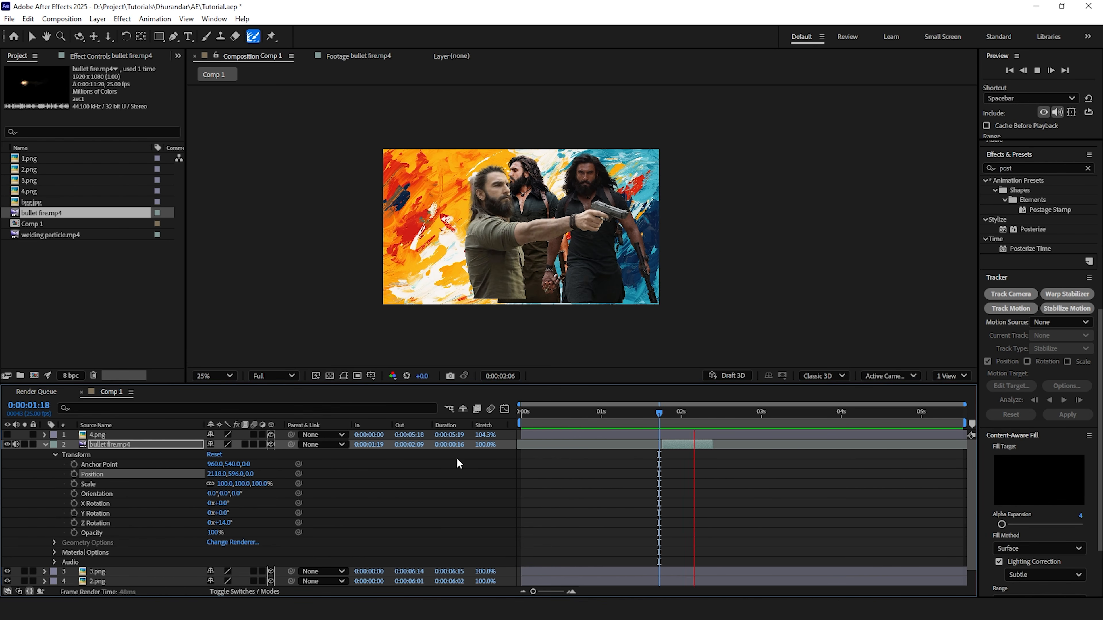
{"action": "key", "text": "space"}
{"action": "left_click", "coordinate": [43, 446]}
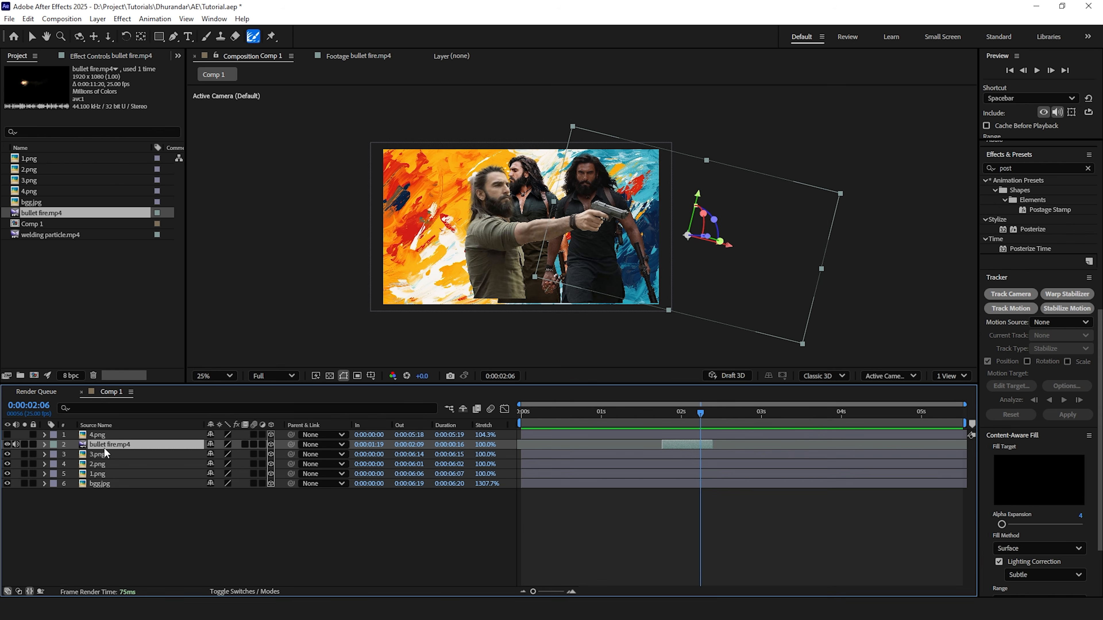
Duplicate the bullet fire.mp4 layer twice and stagger the copies to start at 0:00:01:22 and 0:00:02:01.
{"action": "key", "text": "ctrl+d"}
{"action": "key", "text": "ctrl+d"}
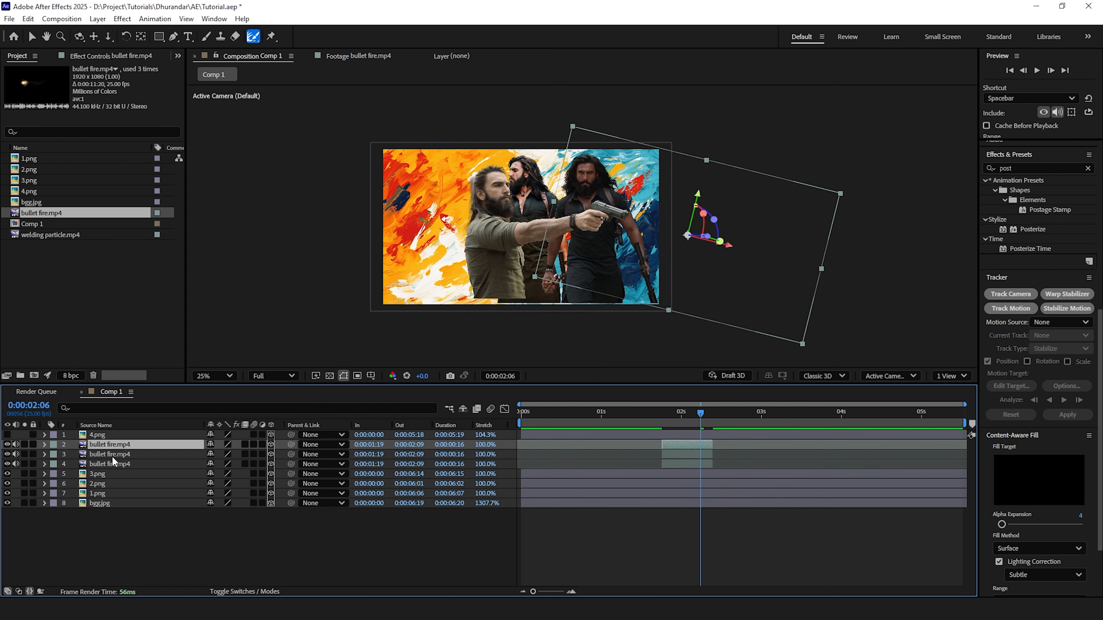
{"action": "left_click", "coordinate": [114, 452]}
{"action": "left_click", "coordinate": [112, 448], "text": "shift"}
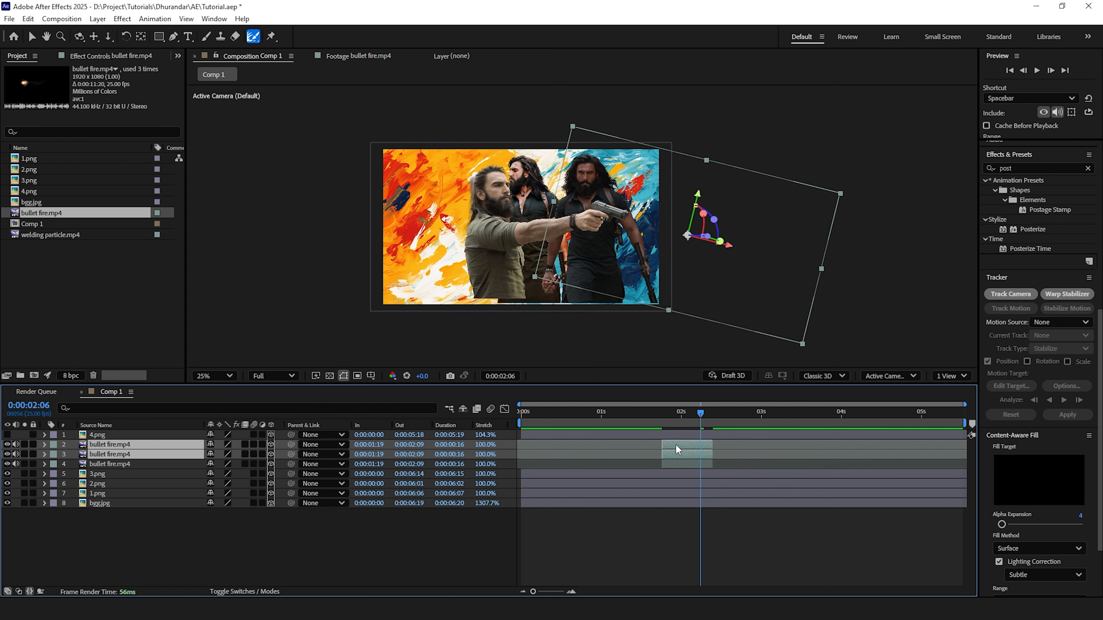
{"action": "left_click_drag", "start_coordinate": [675, 445], "coordinate": [686, 446]}
{"action": "left_click", "coordinate": [125, 440]}
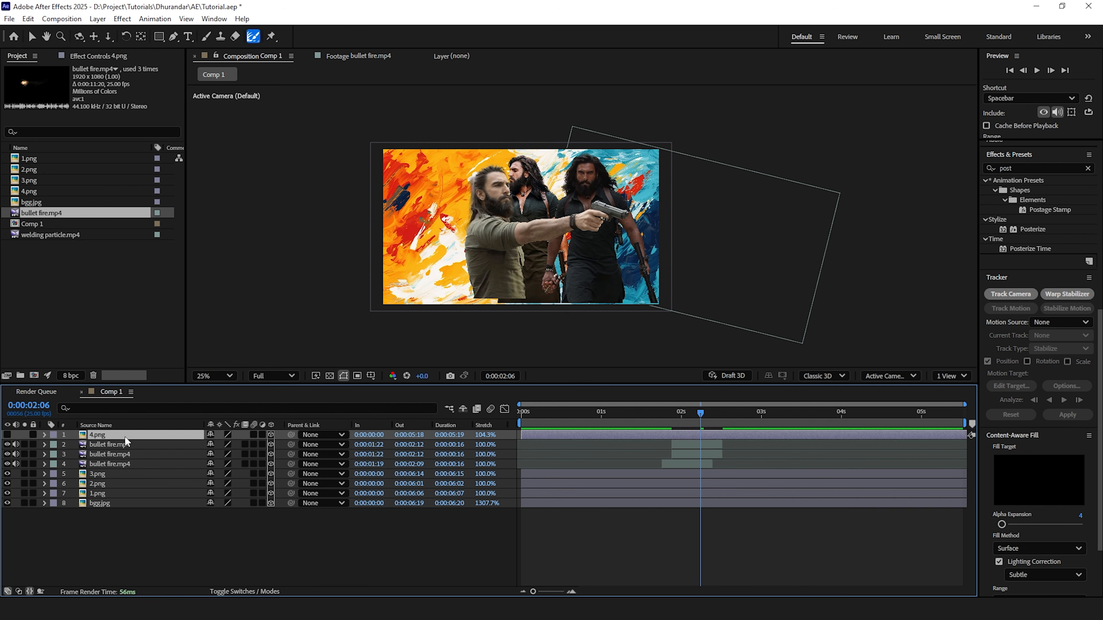
{"action": "left_click", "coordinate": [126, 444]}
{"action": "left_click_drag", "start_coordinate": [693, 450], "coordinate": [705, 450]}
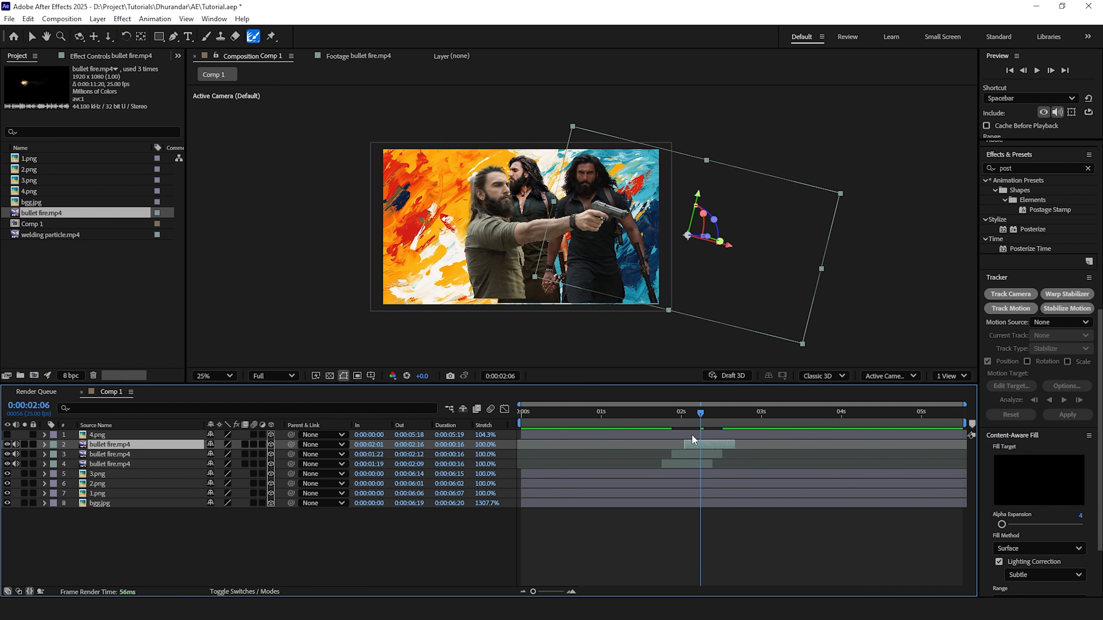
Play back the composition from 0:00:01:14 to check the timing of the three gunshots.
{"action": "left_click", "coordinate": [647, 411]}
{"action": "key", "text": "space"}
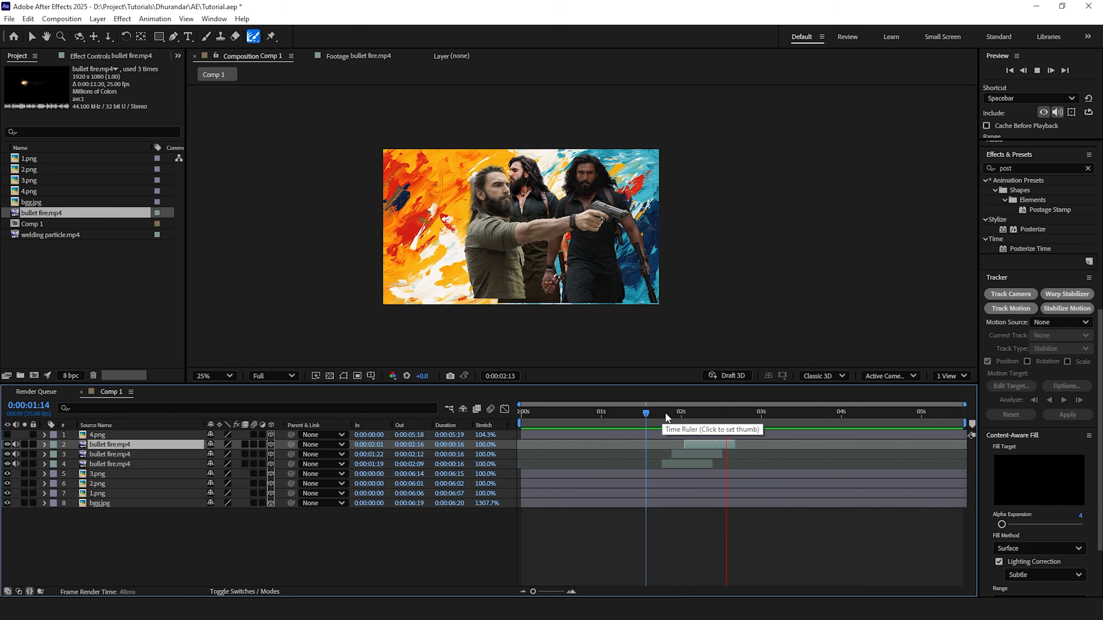
{"action": "key", "text": "space"}
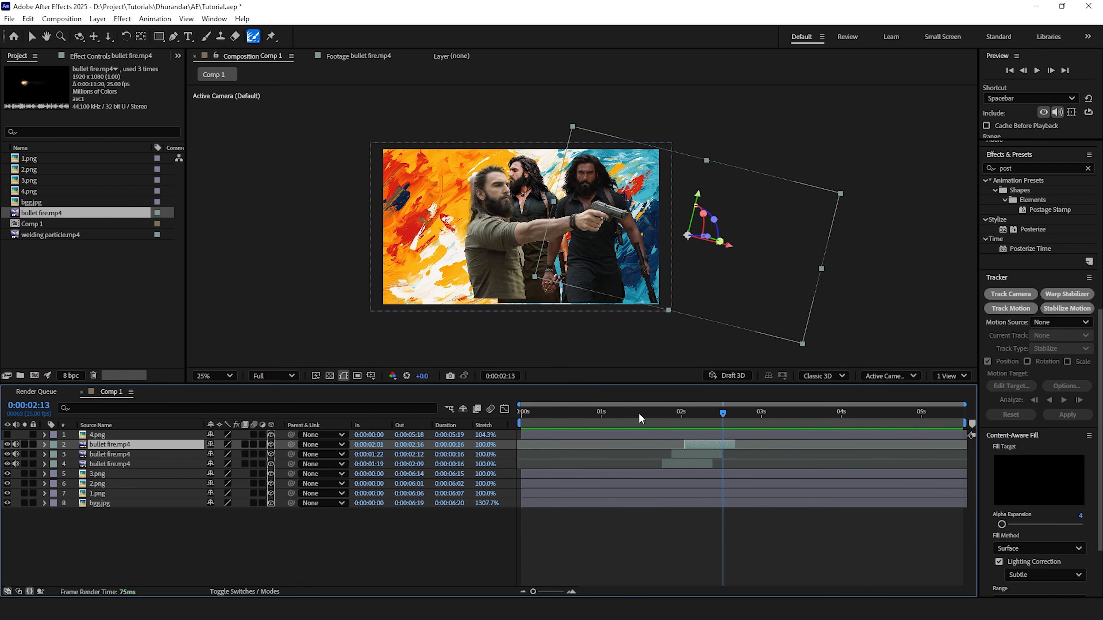
Return to 0:00:00:00 and add a new camera layer with its default settings to Comp 1.
{"action": "left_click_drag", "start_coordinate": [636, 414], "coordinate": [517, 418]}
{"action": "left_click", "coordinate": [192, 549]}
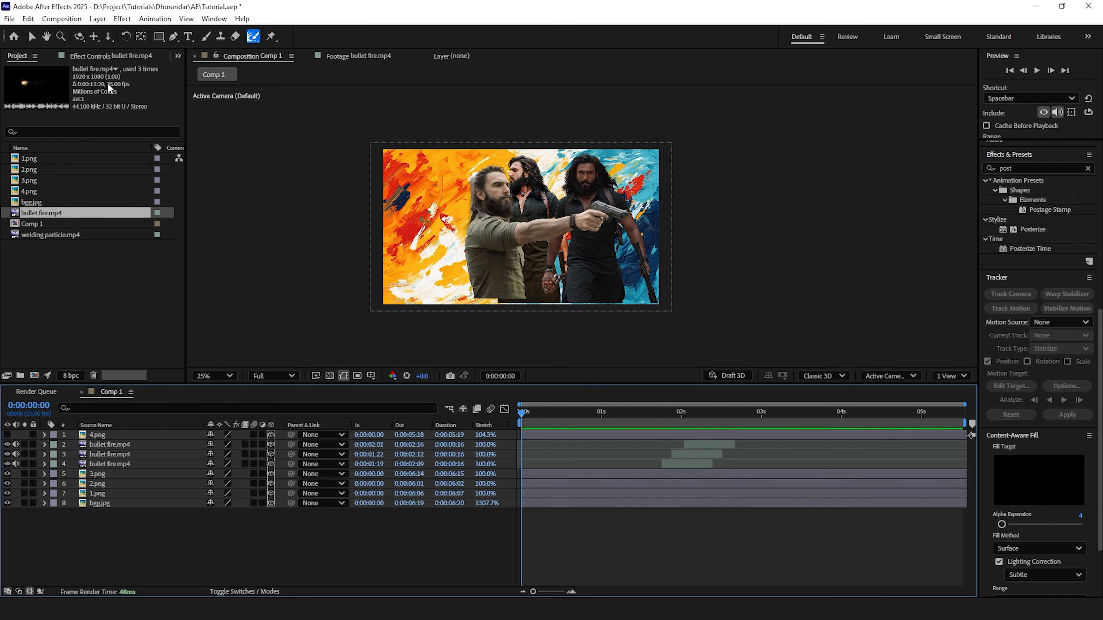
{"action": "left_click", "coordinate": [61, 19]}
{"action": "mouse_move", "coordinate": [143, 32]}
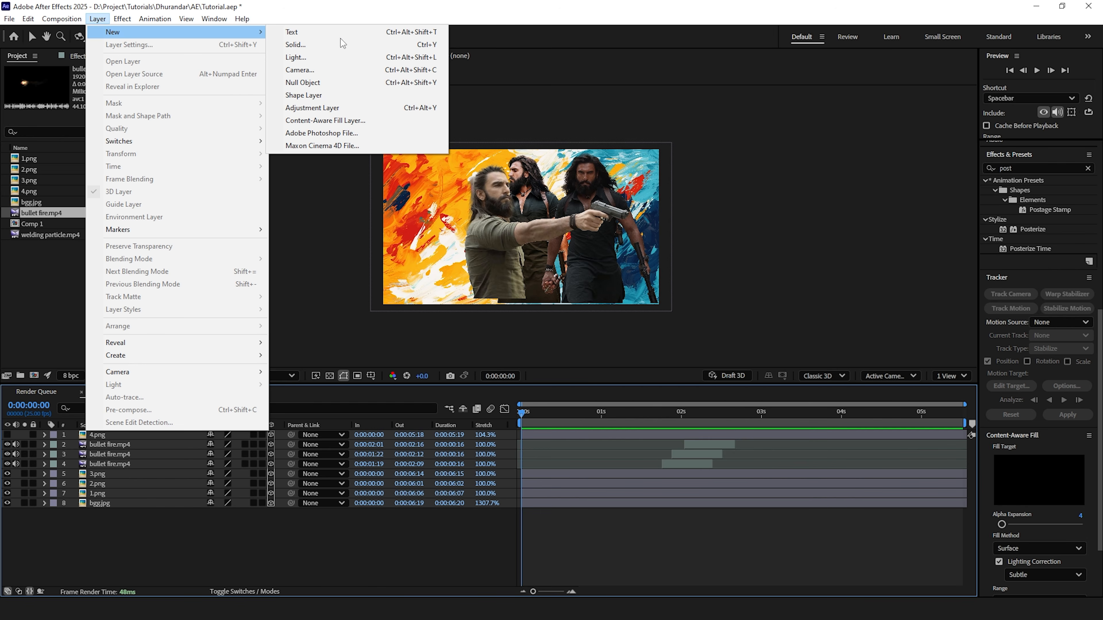
{"action": "left_click", "coordinate": [343, 69]}
{"action": "left_click", "coordinate": [697, 420]}
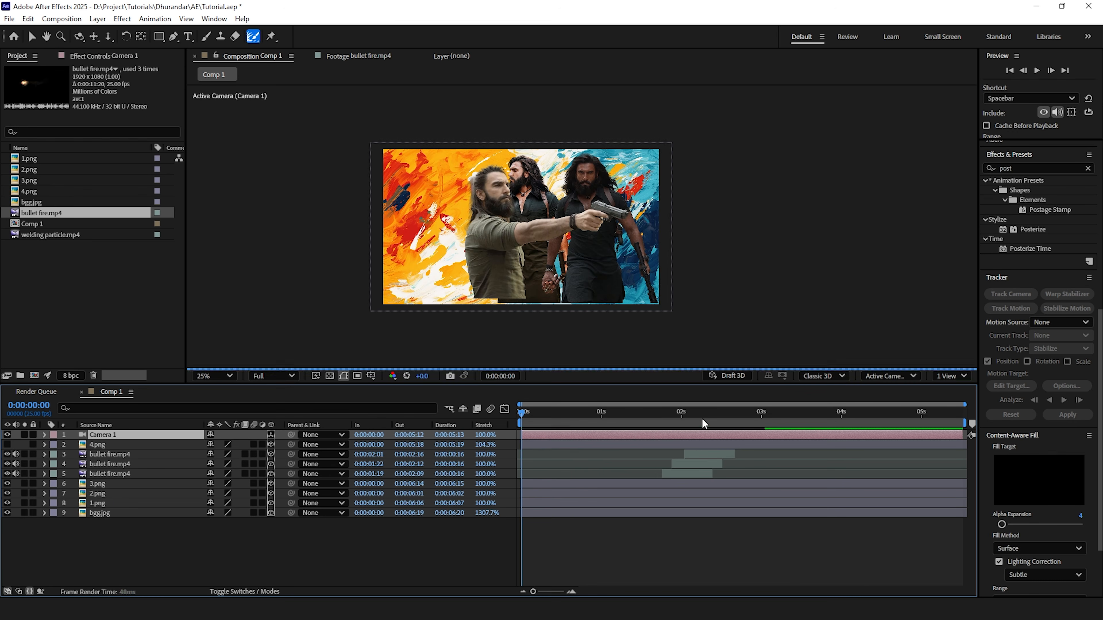
Switch the composition viewer to two views and orbit Custom View 1 to look down on the layer stack from the front.
{"action": "left_click", "coordinate": [126, 516]}
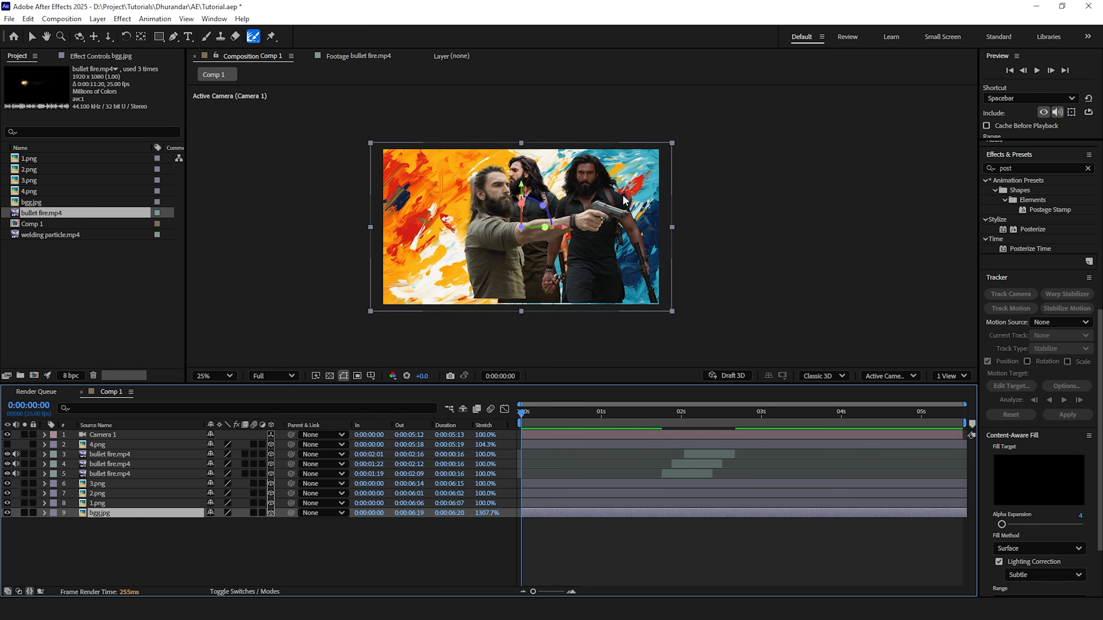
{"action": "left_click", "coordinate": [131, 538]}
{"action": "left_click", "coordinate": [951, 376]}
{"action": "left_click", "coordinate": [962, 404]}
{"action": "scroll", "coordinate": [755, 264], "scroll_direction": "down", "scroll_amount": 2}
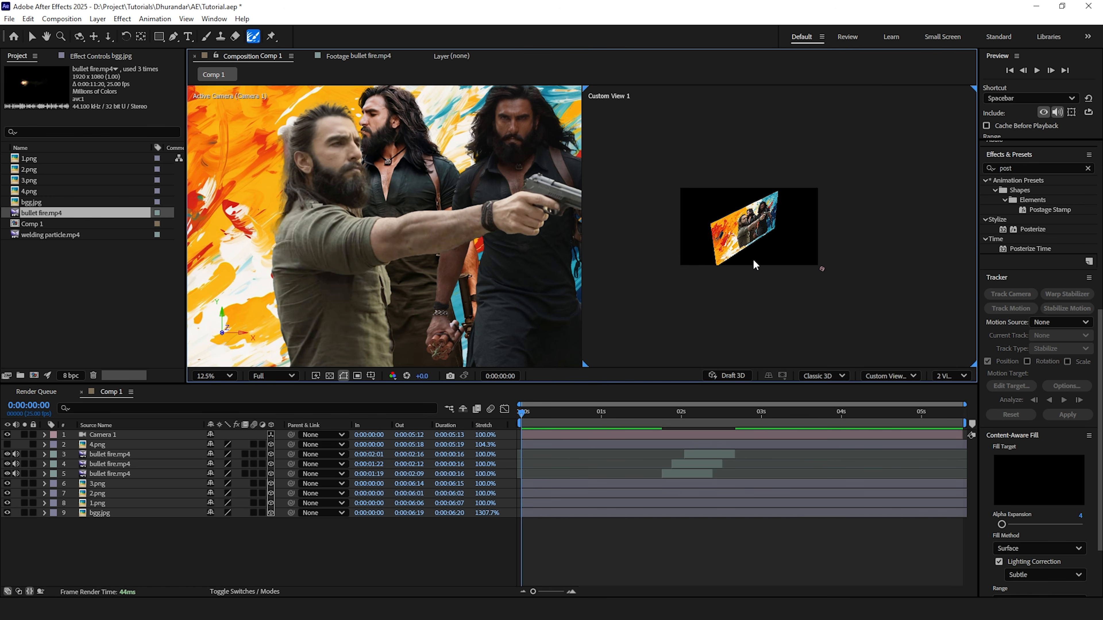
{"action": "left_click", "coordinate": [79, 36]}
{"action": "left_click_drag", "start_coordinate": [770, 286], "coordinate": [751, 312]}
{"action": "scroll", "coordinate": [751, 313], "scroll_direction": "up", "scroll_amount": 4}
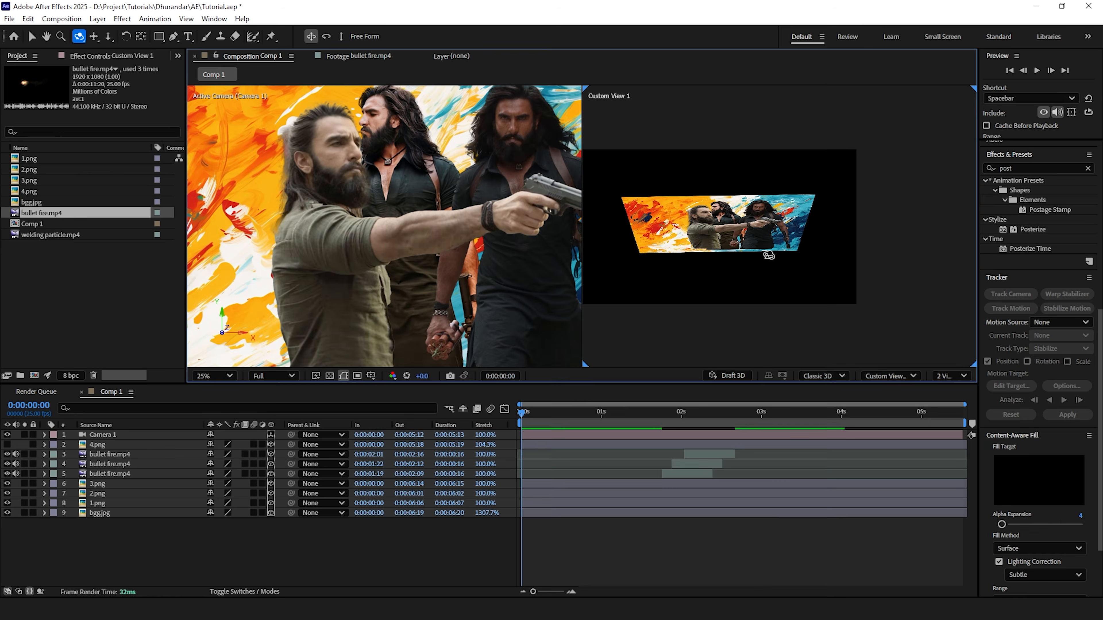
{"action": "scroll", "coordinate": [731, 261], "scroll_direction": "down", "scroll_amount": 2}
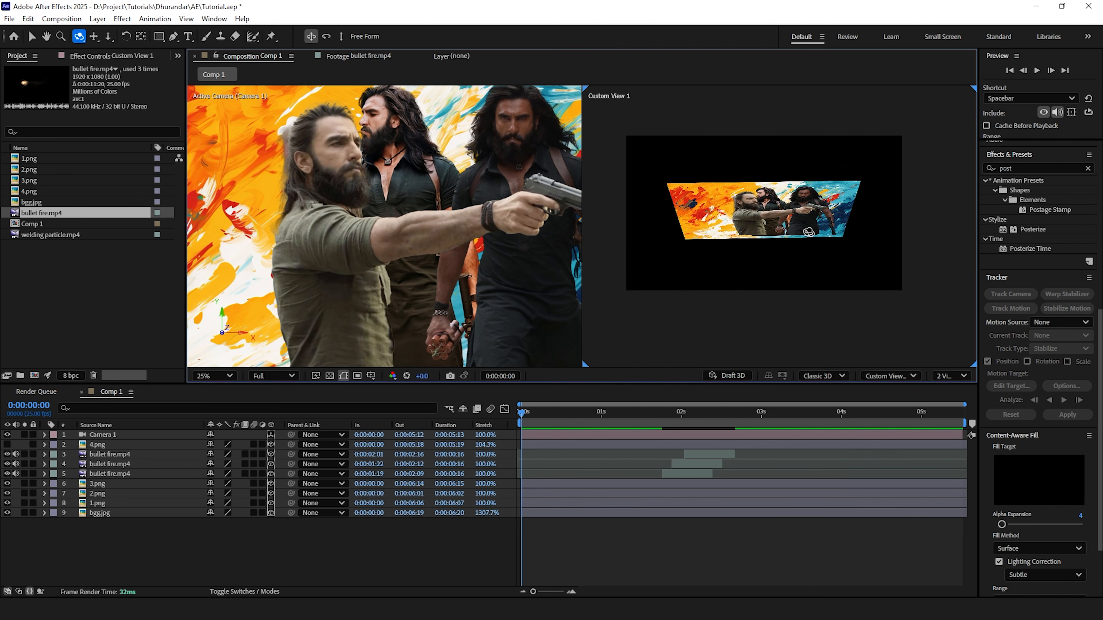
Push the bgg.jpg background back in depth by setting its Z position to 1000.
{"action": "left_click", "coordinate": [119, 513]}
{"action": "left_click", "coordinate": [44, 513]}
{"action": "scroll", "coordinate": [252, 550], "scroll_direction": "down", "scroll_amount": 2}
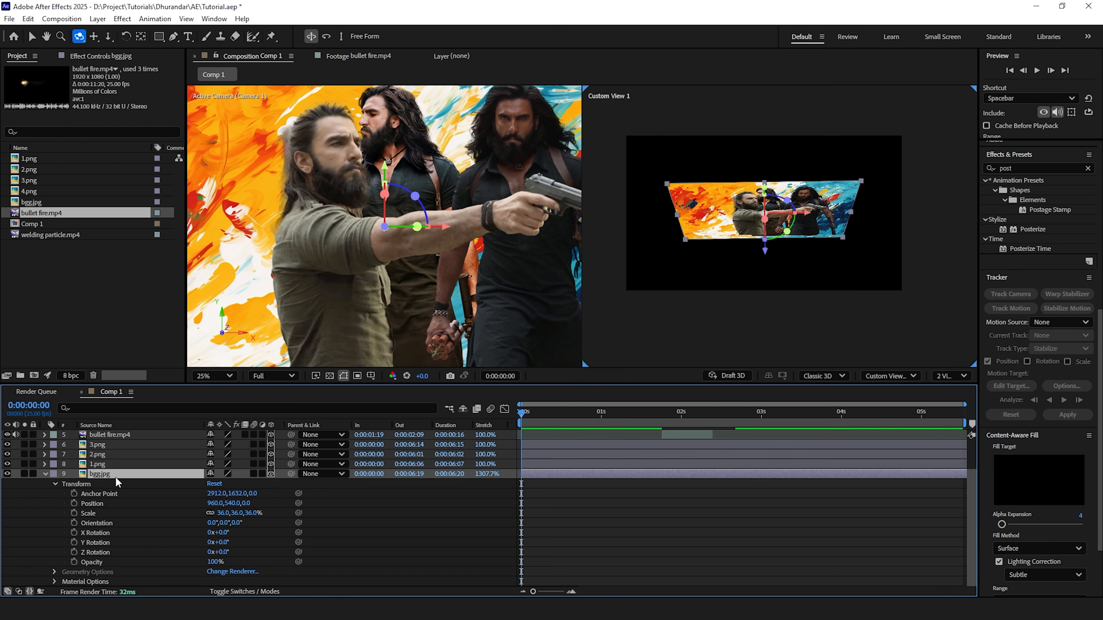
{"action": "key", "text": "p"}
{"action": "left_click_drag", "start_coordinate": [245, 524], "coordinate": [684, 473]}
{"action": "left_click", "coordinate": [254, 523]}
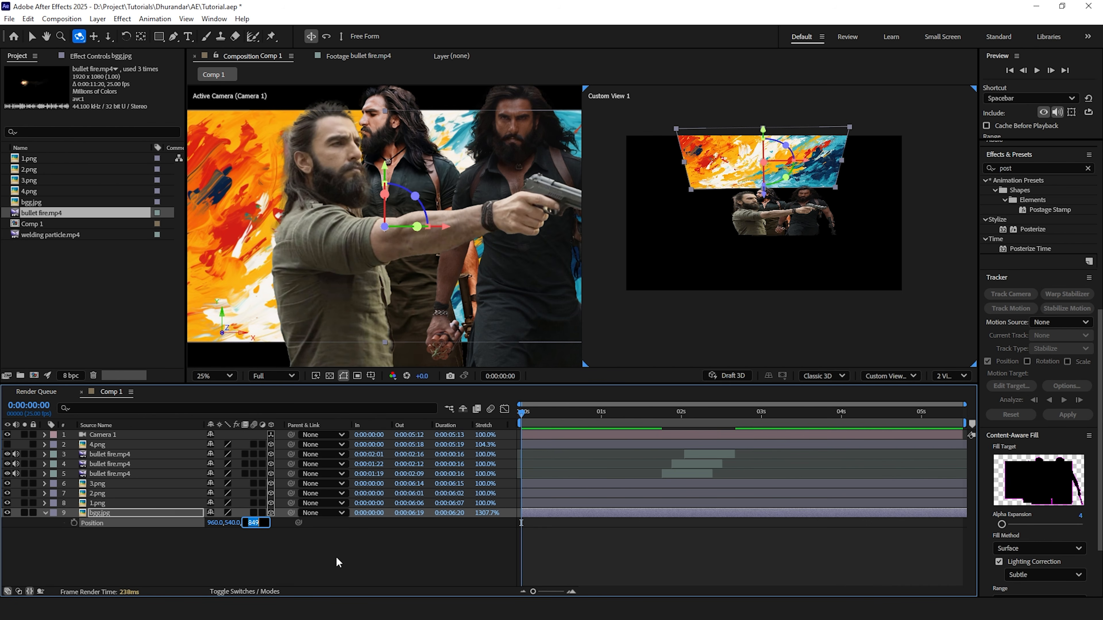
Reveal the Position property of all four cutout layers and the three bullet fire.mp4 layers.
{"action": "left_click", "coordinate": [103, 503]}
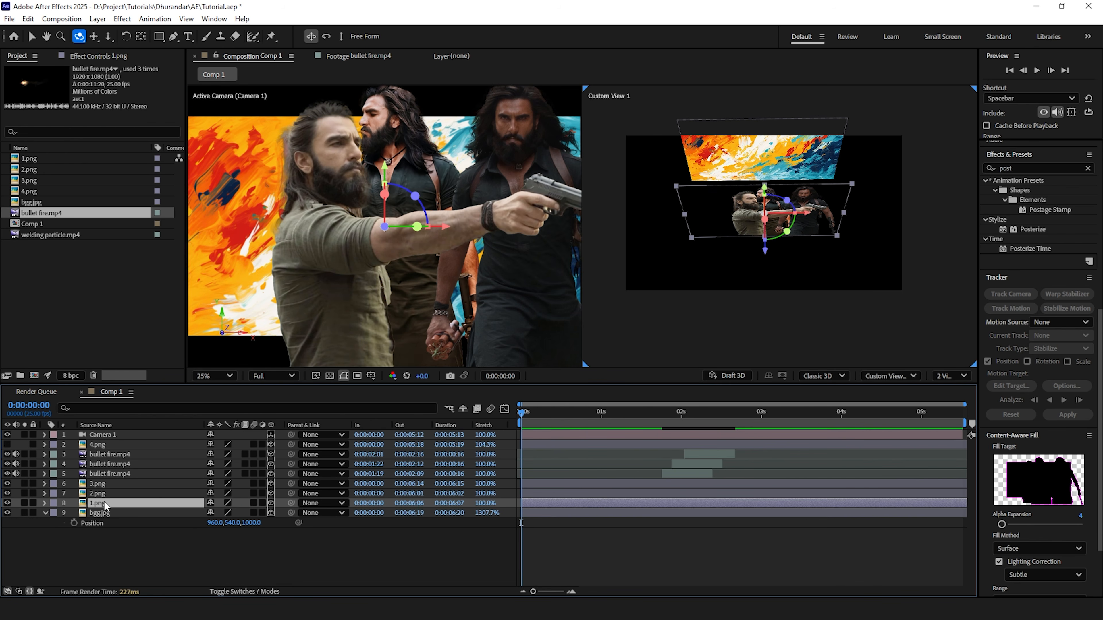
{"action": "left_click", "coordinate": [104, 485], "text": "shift"}
{"action": "left_click", "coordinate": [103, 448], "text": "shift"}
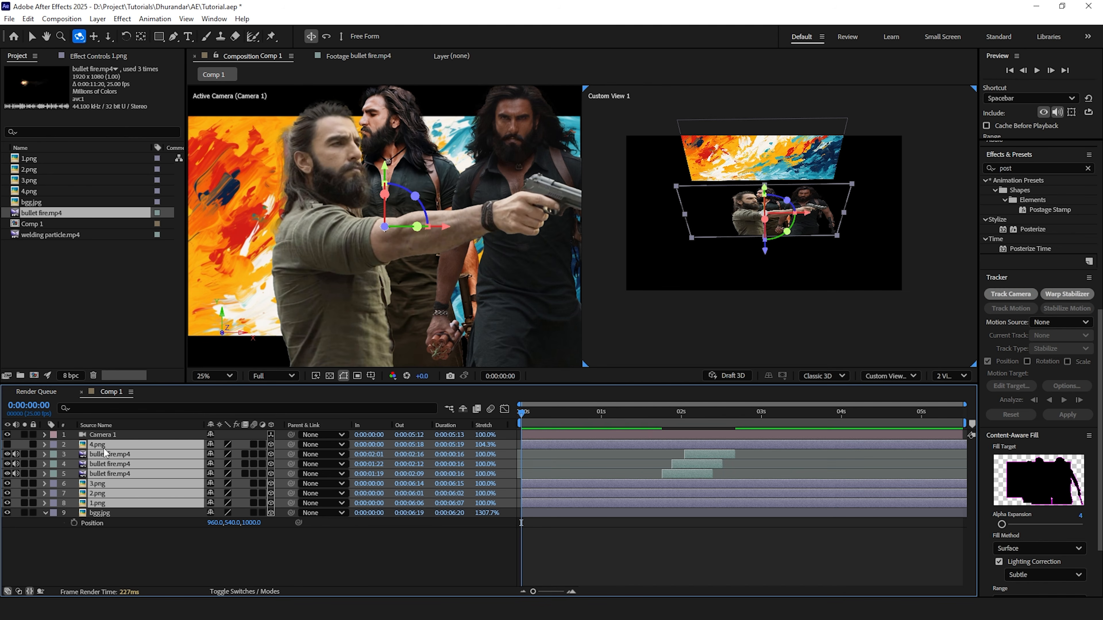
{"action": "key", "text": "p"}
{"action": "scroll", "coordinate": [126, 513], "scroll_direction": "down", "scroll_amount": 1}
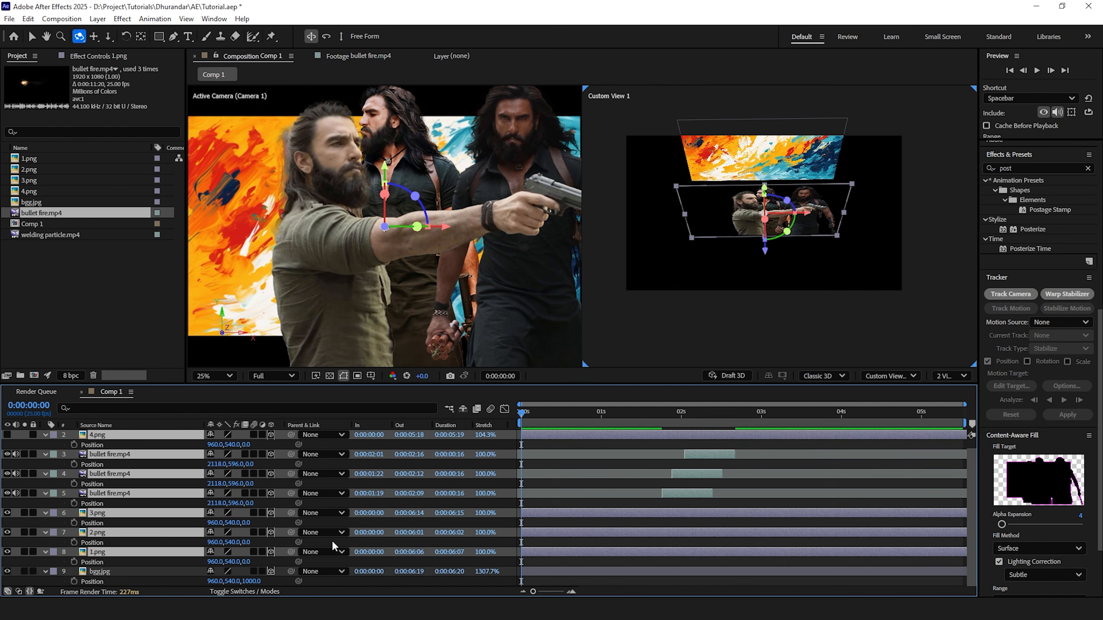
{"action": "left_click", "coordinate": [137, 554]}
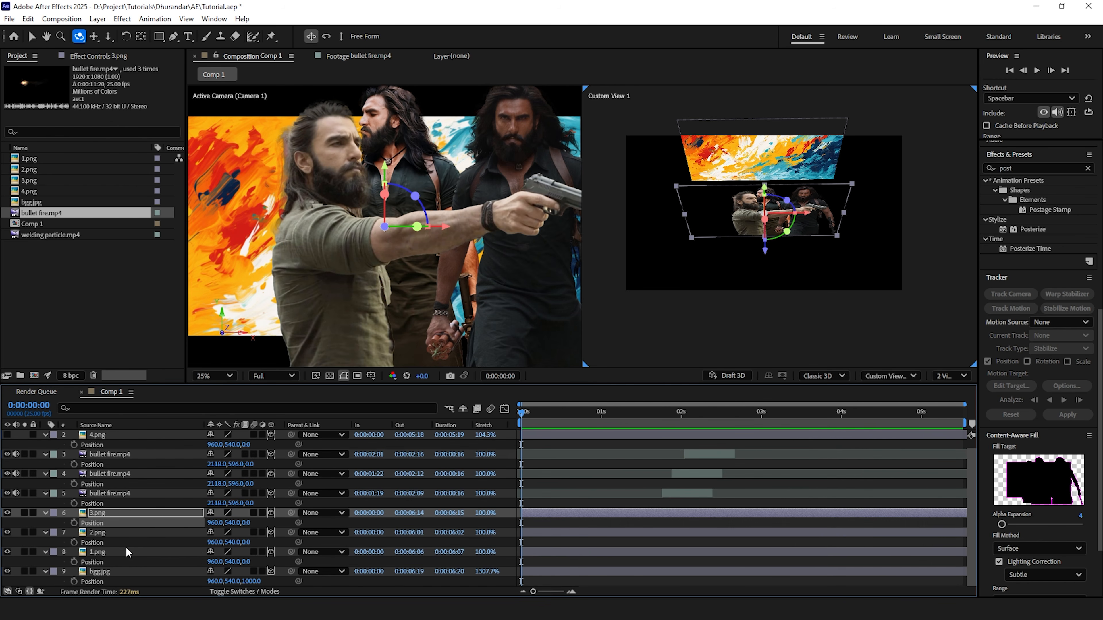
Set the Z position of the 1.png cutout to 600 and of the 2.png cutout to 300.
{"action": "left_click", "coordinate": [249, 561]}
{"action": "type", "text": "600"}
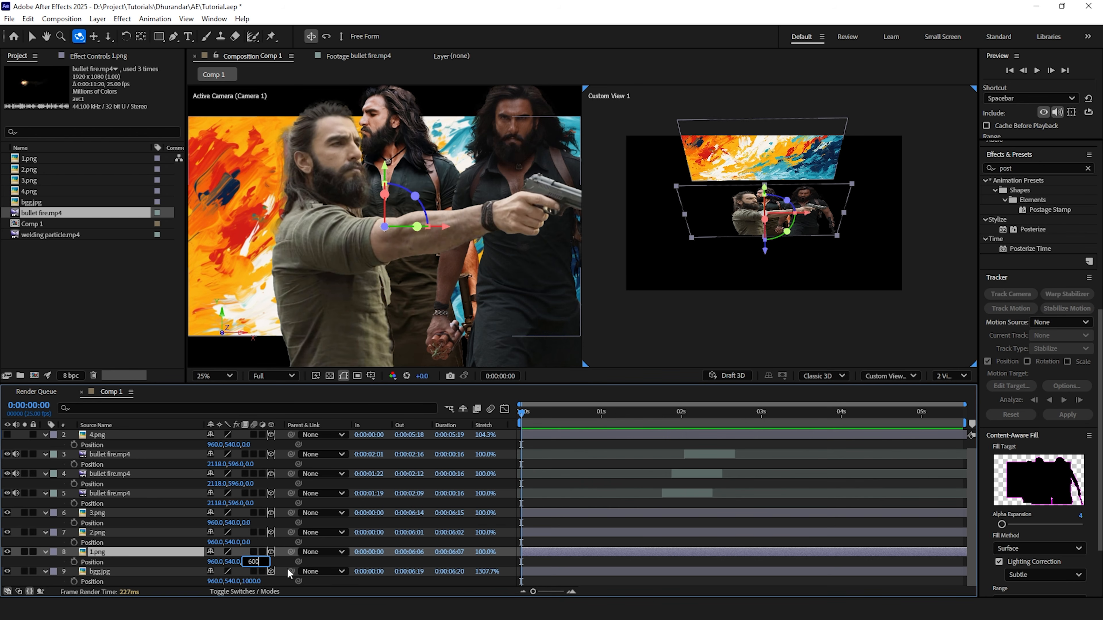
{"action": "key", "text": "Return"}
{"action": "left_click", "coordinate": [116, 534]}
{"action": "left_click", "coordinate": [248, 542]}
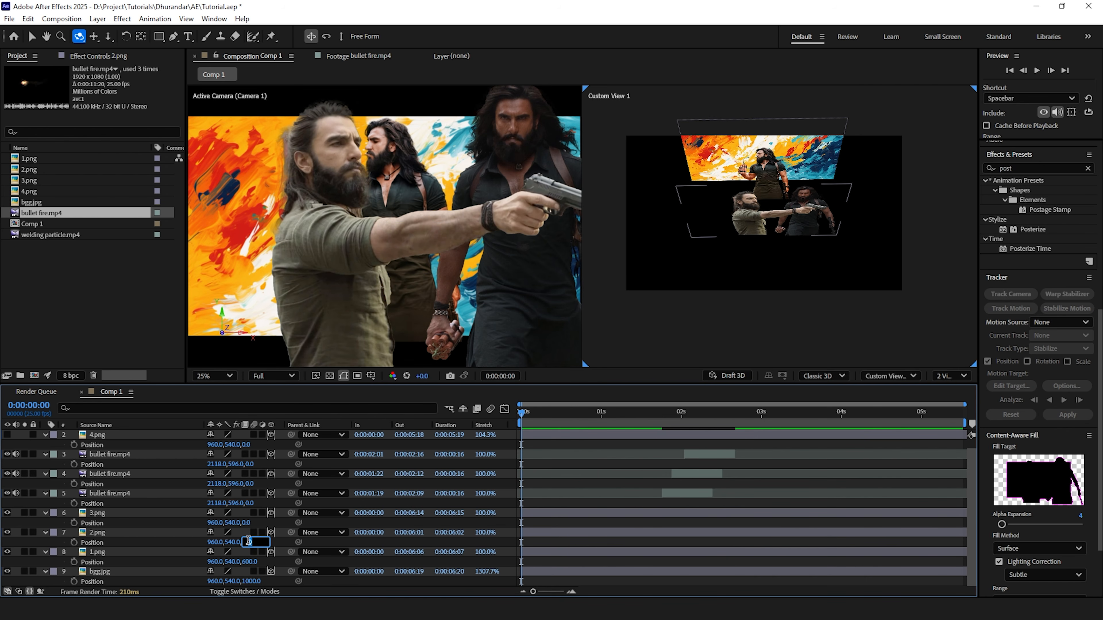
{"action": "type", "text": "300"}
{"action": "left_click", "coordinate": [144, 514]}
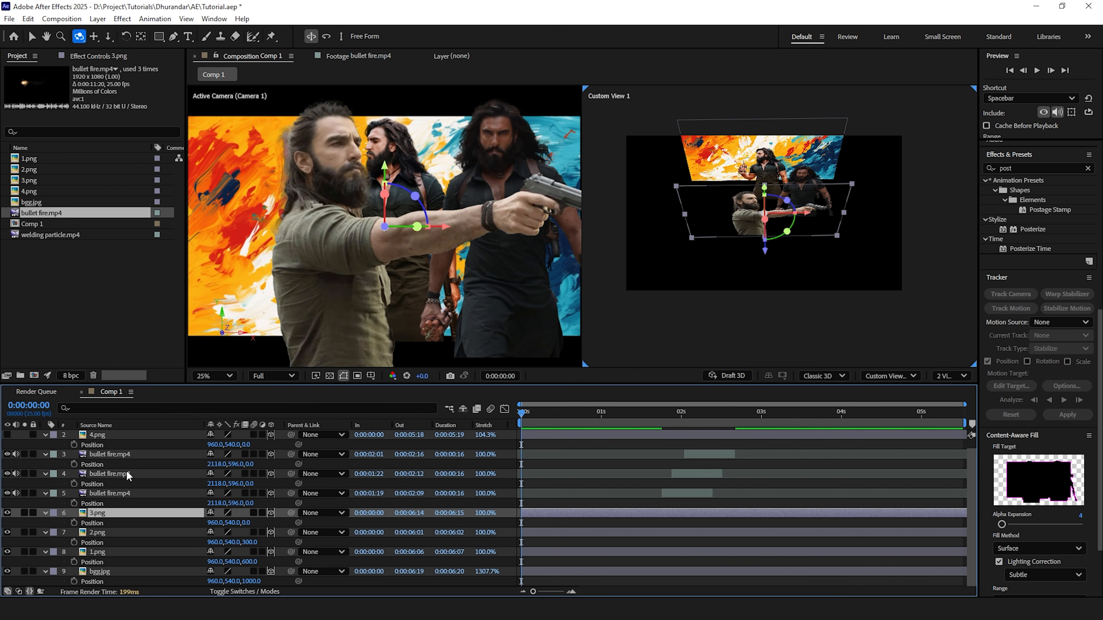
{"action": "left_click", "coordinate": [129, 495]}
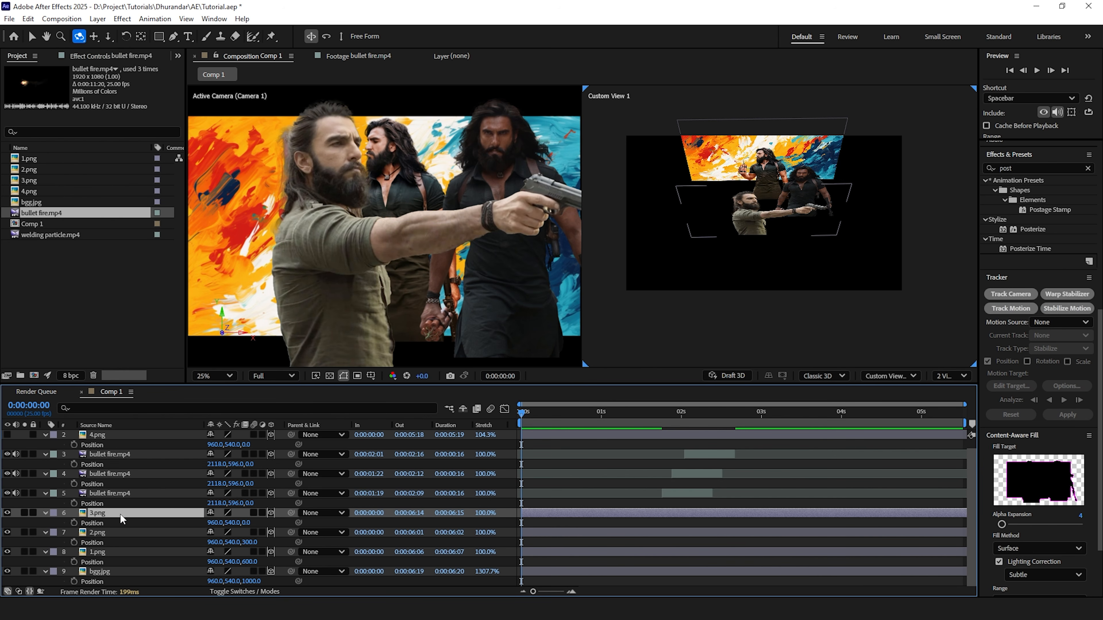
{"action": "left_click", "coordinate": [87, 513]}
{"action": "left_click", "coordinate": [7, 512]}
{"action": "left_click", "coordinate": [8, 513]}
{"action": "left_click", "coordinate": [125, 494]}
{"action": "left_click", "coordinate": [124, 475]}
{"action": "left_click", "coordinate": [124, 457]}
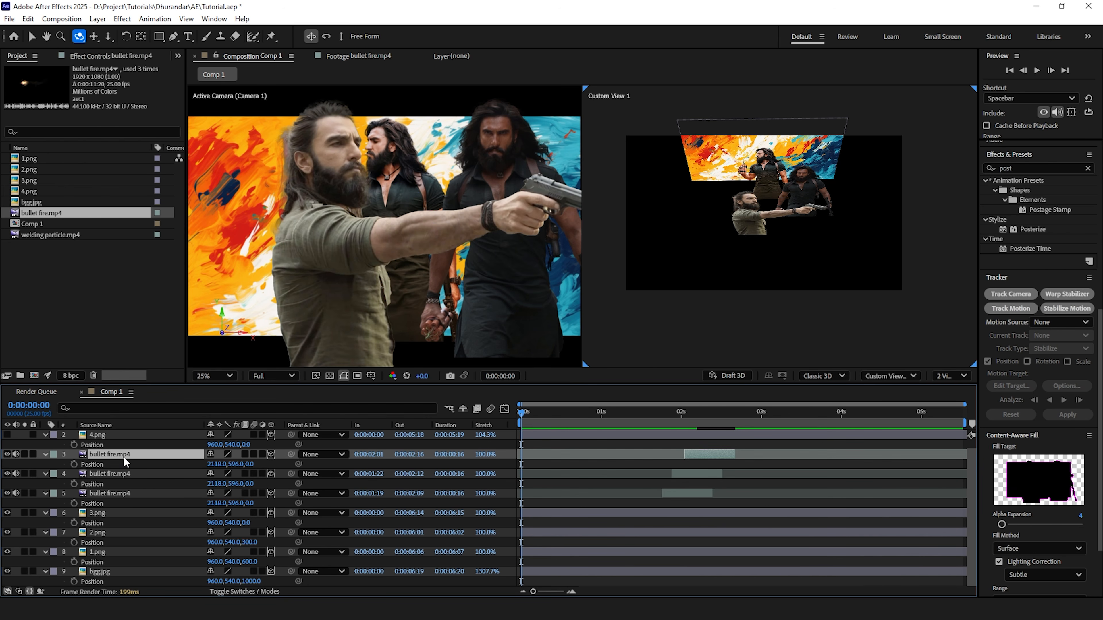
Bring the 4.png cutout forward in depth by setting its Z position to -300.
{"action": "scroll", "coordinate": [78, 456], "scroll_direction": "up", "scroll_amount": 1}
{"action": "left_click", "coordinate": [137, 444]}
{"action": "left_click", "coordinate": [252, 454]}
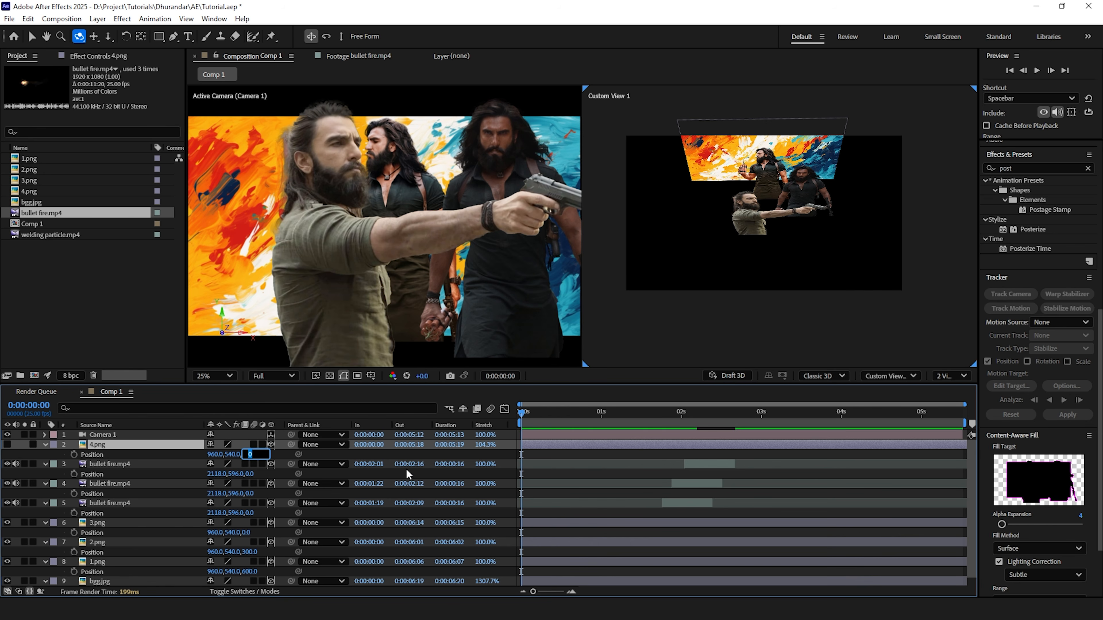
{"action": "type", "text": "-300"}
{"action": "key", "text": "Return"}
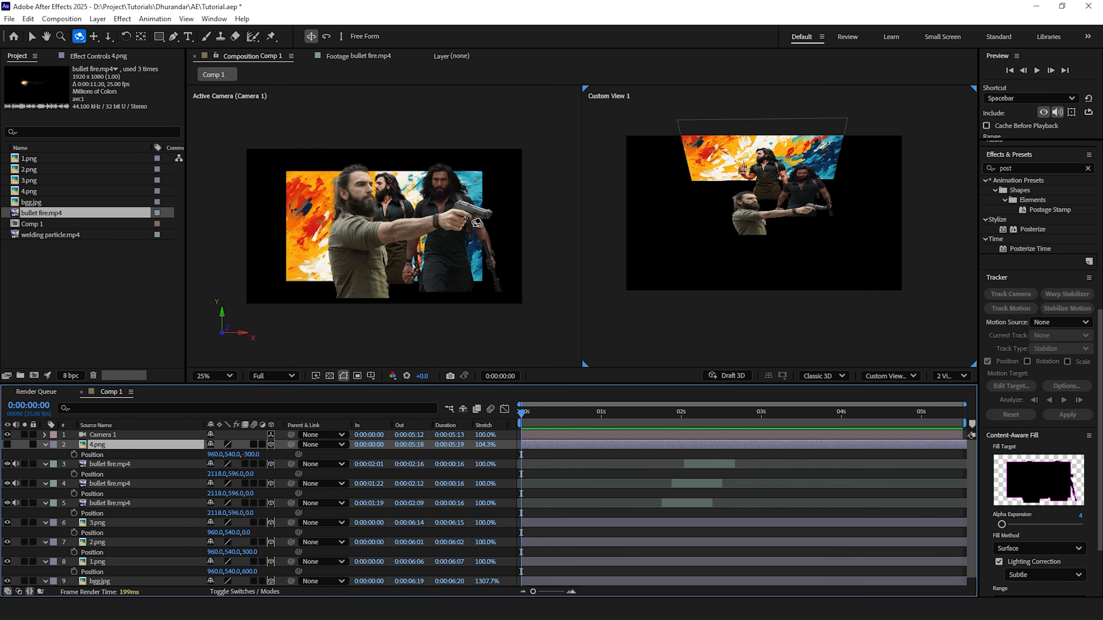
Turn on 4.png's visibility at 0:00:02:02 and return the composition viewer to one view showing the active camera.
{"action": "left_click_drag", "start_coordinate": [644, 413], "coordinate": [687, 413]}
{"action": "scroll", "coordinate": [705, 288], "scroll_direction": "down", "scroll_amount": 2}
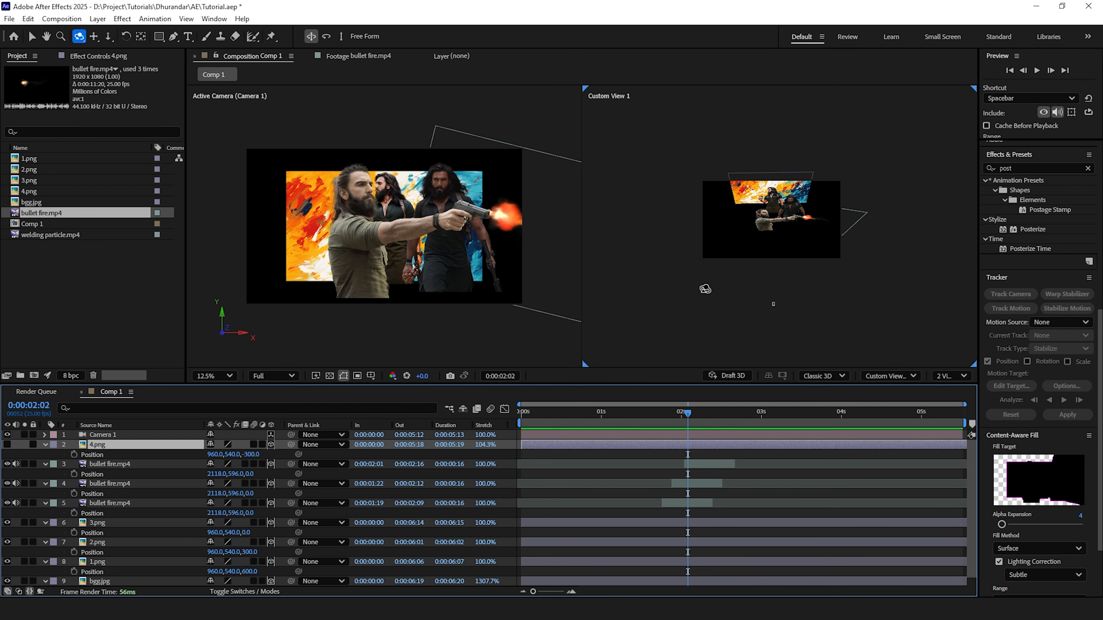
{"action": "left_click", "coordinate": [7, 444]}
{"action": "scroll", "coordinate": [745, 248], "scroll_direction": "up", "scroll_amount": 4}
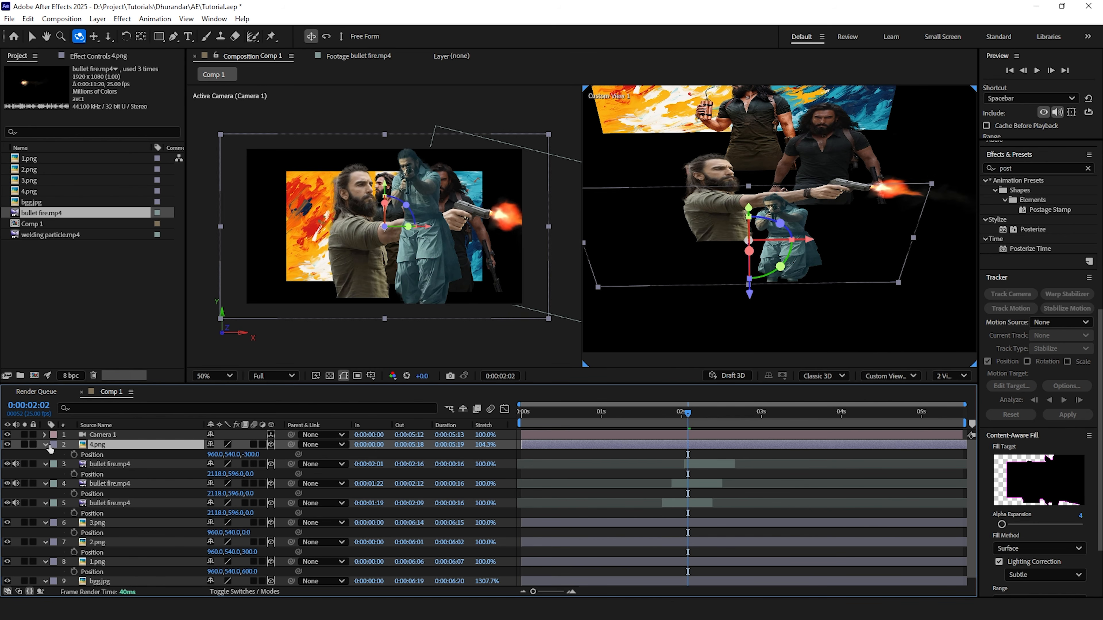
{"action": "left_click", "coordinate": [950, 376]}
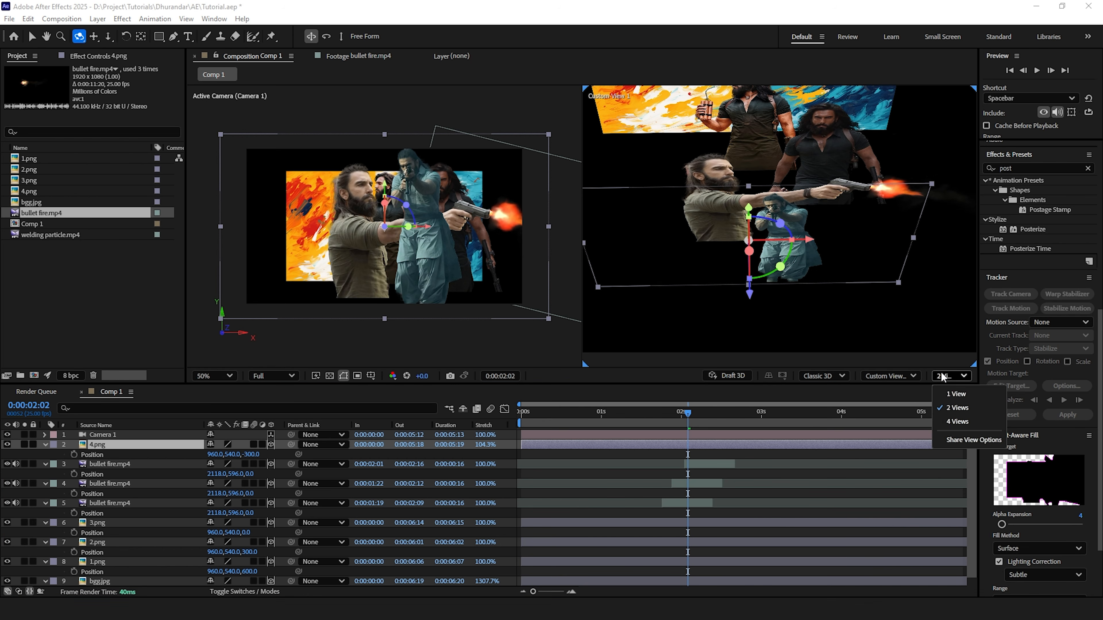
{"action": "left_click", "coordinate": [973, 395]}
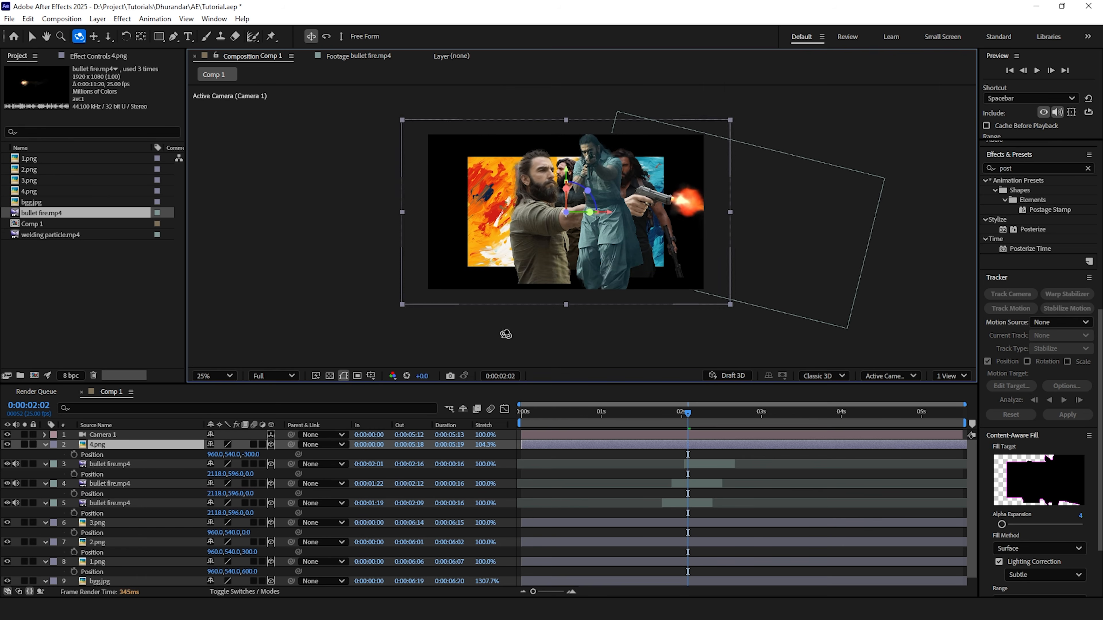
Hide the 4.png, 3.png, 2.png and bullet fire.mp4 layers, leaving 1.png and the bgg.jpg background visible.
{"action": "left_click", "coordinate": [98, 445]}
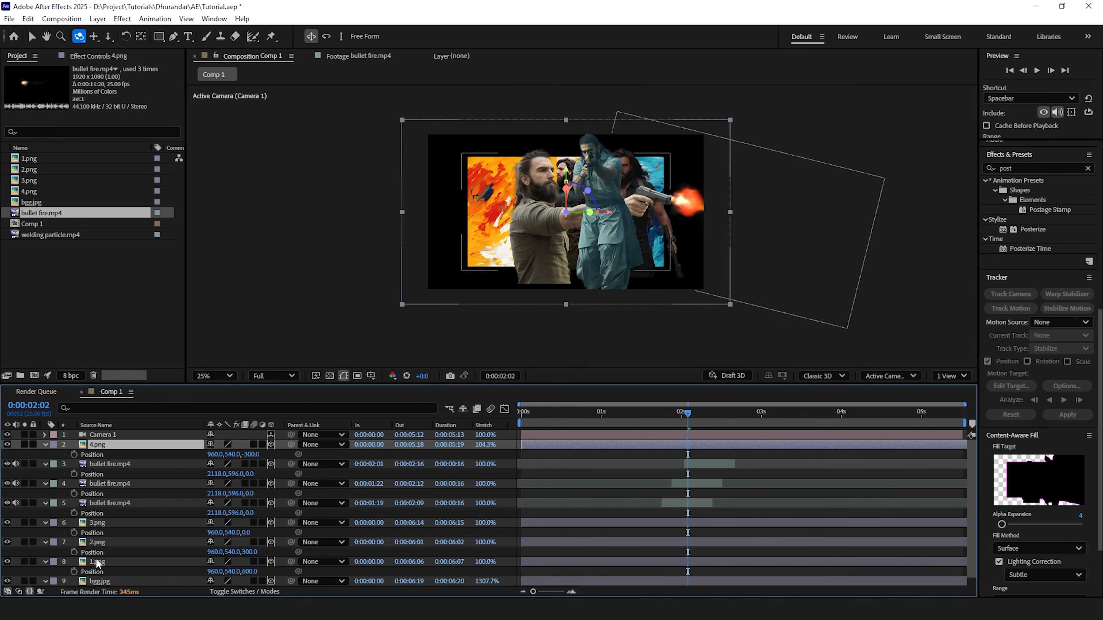
{"action": "left_click", "coordinate": [99, 544]}
{"action": "left_click", "coordinate": [97, 446], "text": "shift"}
{"action": "left_click", "coordinate": [7, 444]}
{"action": "left_click", "coordinate": [97, 562]}
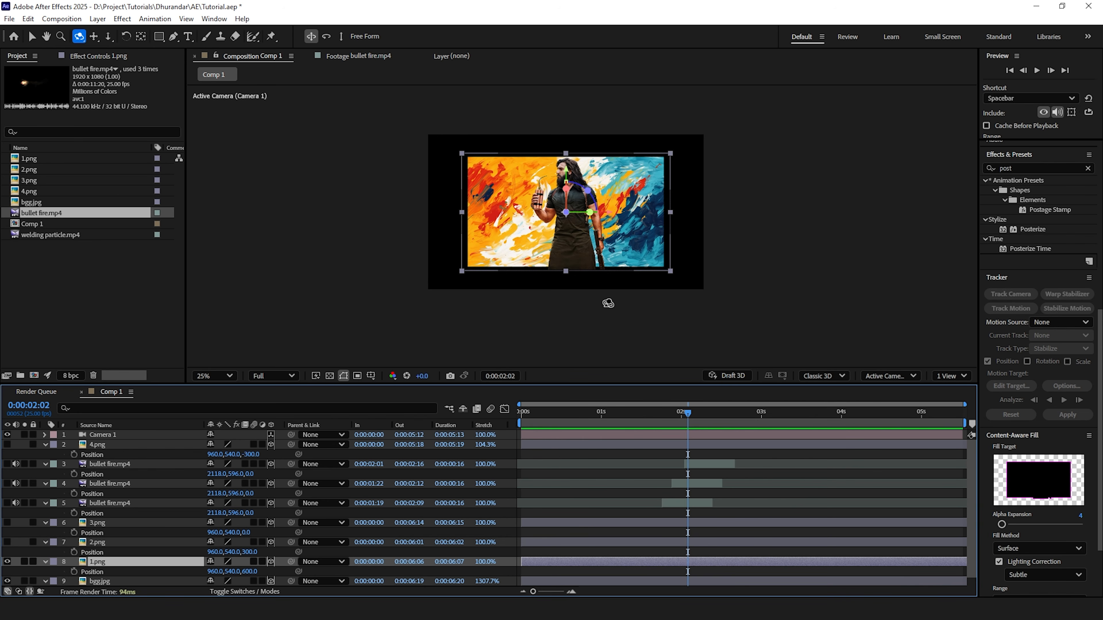
Enlarge the bgg.jpg background to fill the frame by setting its scale to 70%.
{"action": "left_click", "coordinate": [136, 581]}
{"action": "scroll", "coordinate": [139, 574], "scroll_direction": "down", "scroll_amount": 1}
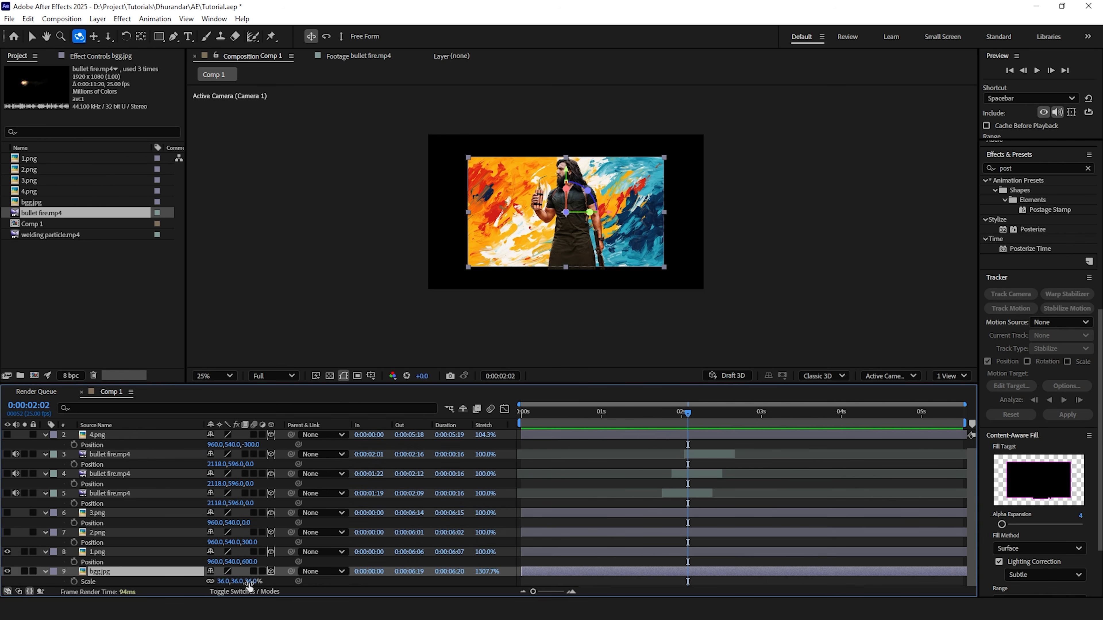
{"action": "left_click_drag", "start_coordinate": [249, 586], "coordinate": [268, 583]}
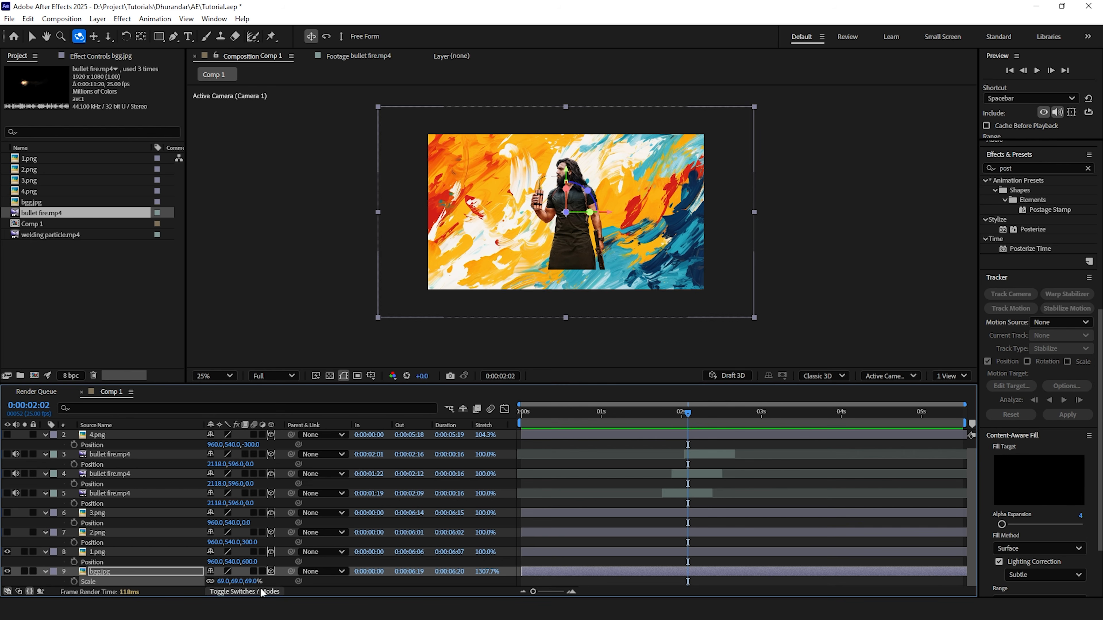
{"action": "left_click", "coordinate": [257, 582]}
{"action": "type", "text": "70"}
{"action": "key", "text": "Return"}
Move the 1.png cutout down and slightly left, to about X 911, Y 783, so its base falls below the frame.
{"action": "left_click", "coordinate": [109, 554]}
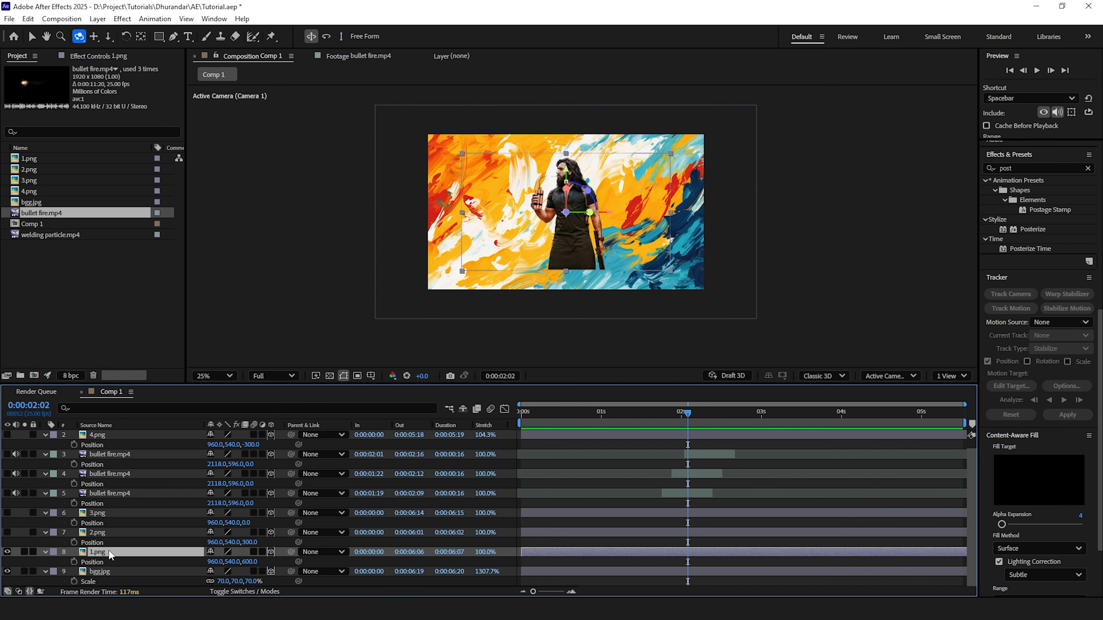
{"action": "left_click", "coordinate": [32, 36]}
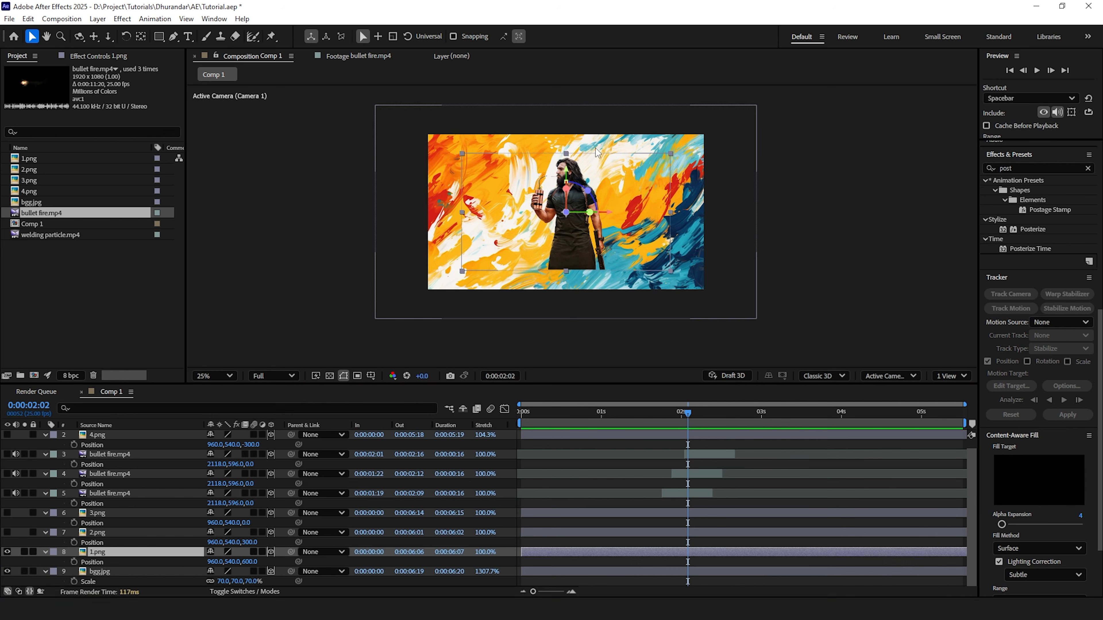
{"action": "left_click_drag", "start_coordinate": [566, 172], "coordinate": [566, 197]}
{"action": "left_click_drag", "start_coordinate": [607, 239], "coordinate": [618, 273]}
{"action": "left_click", "coordinate": [215, 376]}
{"action": "left_click", "coordinate": [213, 148]}
Shift the bgg.jpg background horizontally to the right behind the 1.png cutout, keeping the frame fully covered.
{"action": "left_click", "coordinate": [97, 532]}
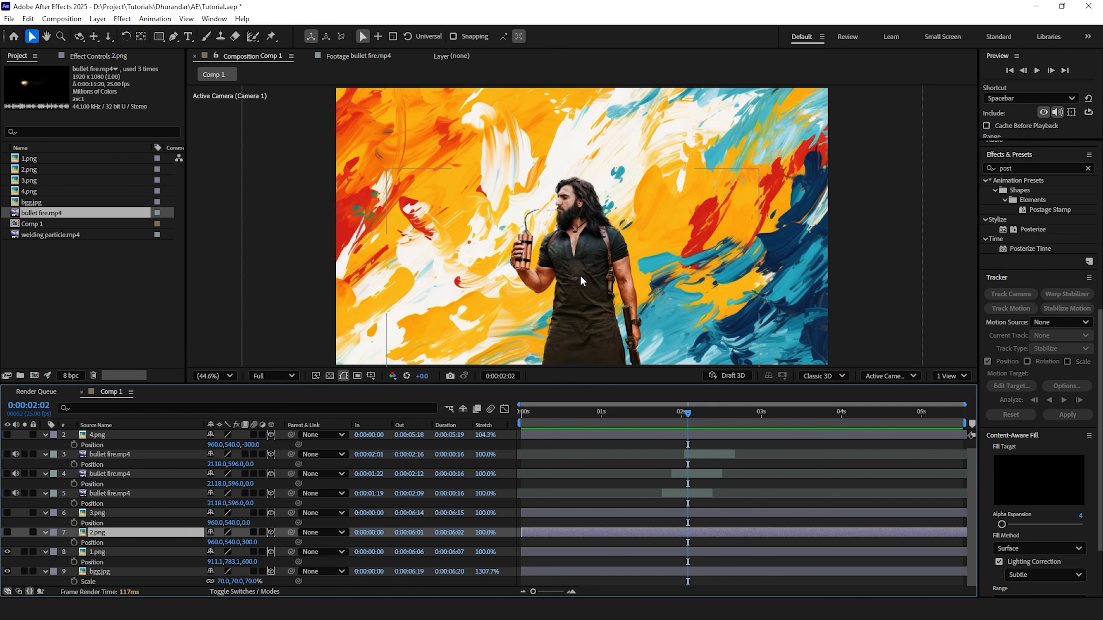
{"action": "key", "text": "comma"}
{"action": "key", "text": "comma"}
{"action": "left_click", "coordinate": [461, 319]}
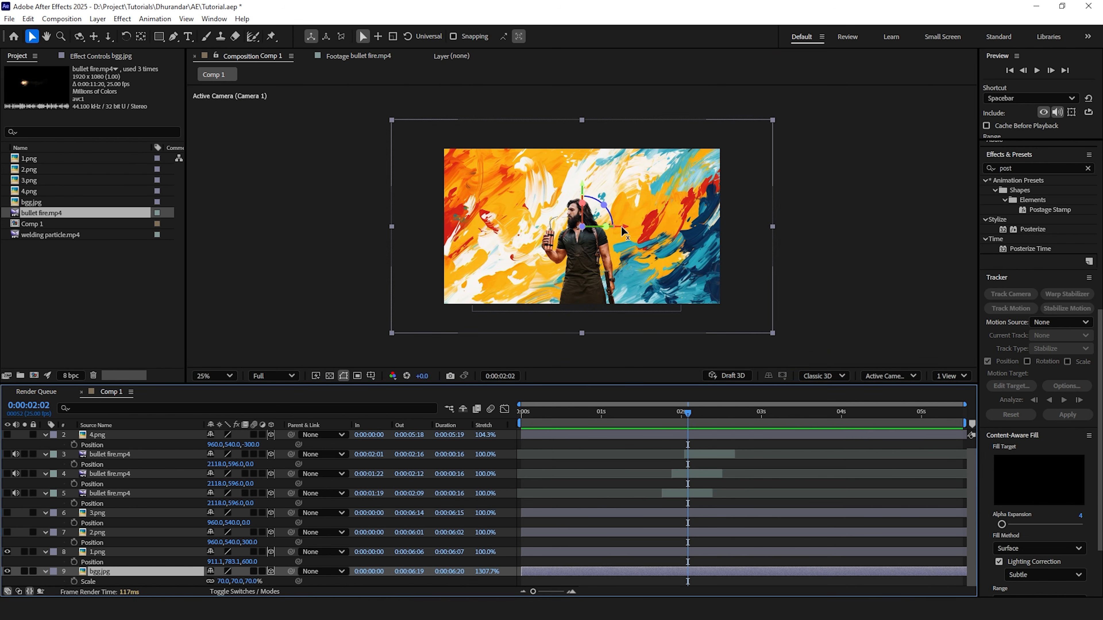
{"action": "left_click_drag", "start_coordinate": [621, 227], "coordinate": [651, 228]}
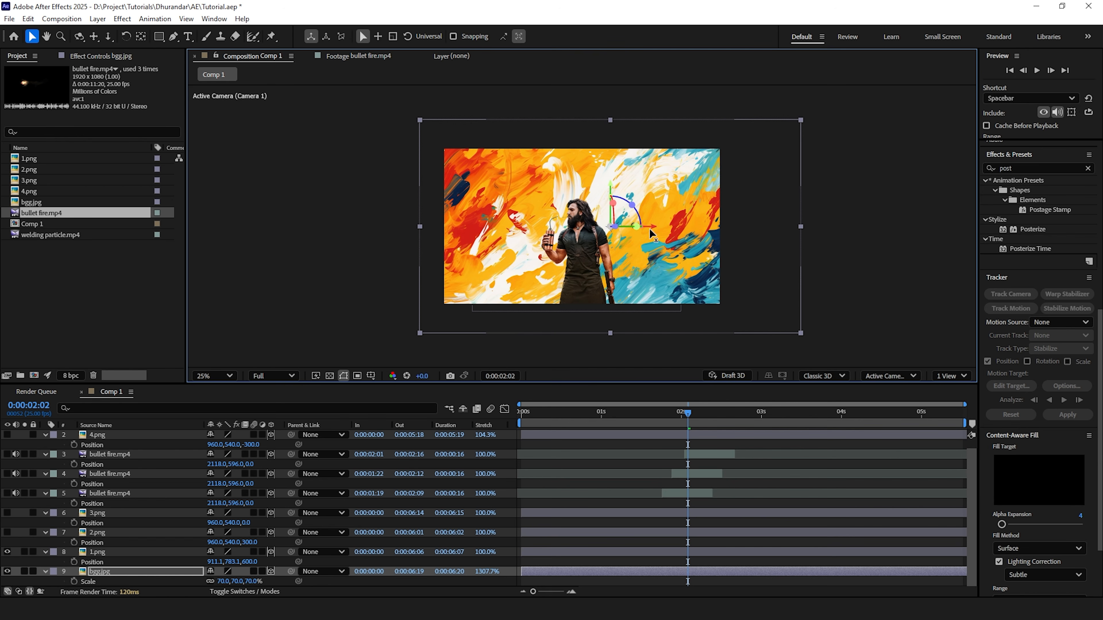
Show the 2.png cutout and move it down and left to about X 830, Y 767.5, beside the 1.png cutout.
{"action": "left_click", "coordinate": [623, 275]}
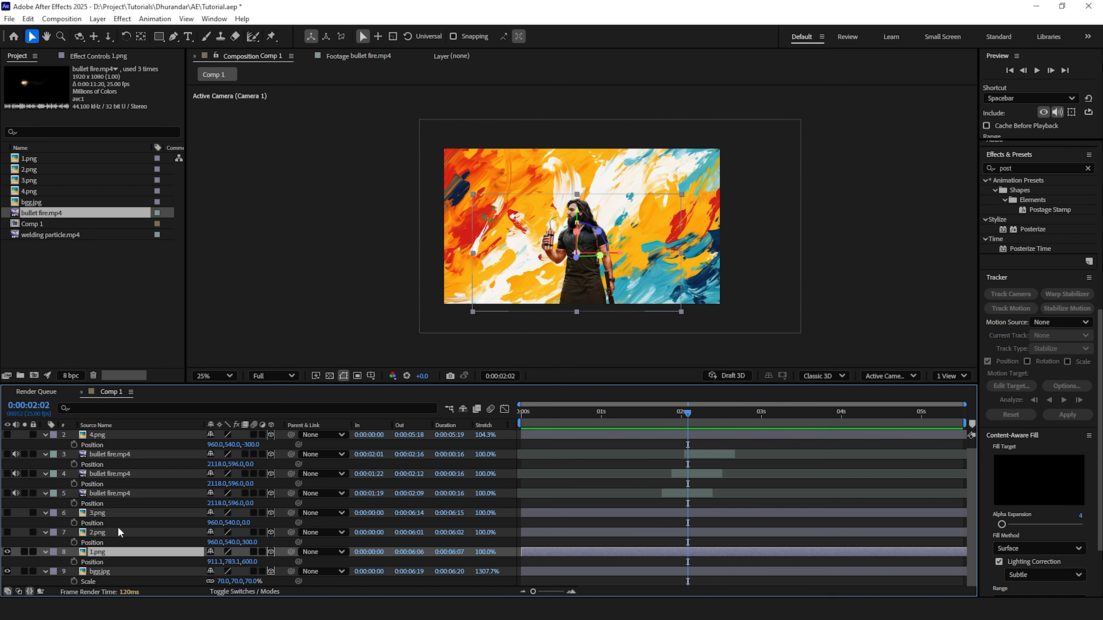
{"action": "left_click", "coordinate": [109, 533]}
{"action": "left_click", "coordinate": [7, 532]}
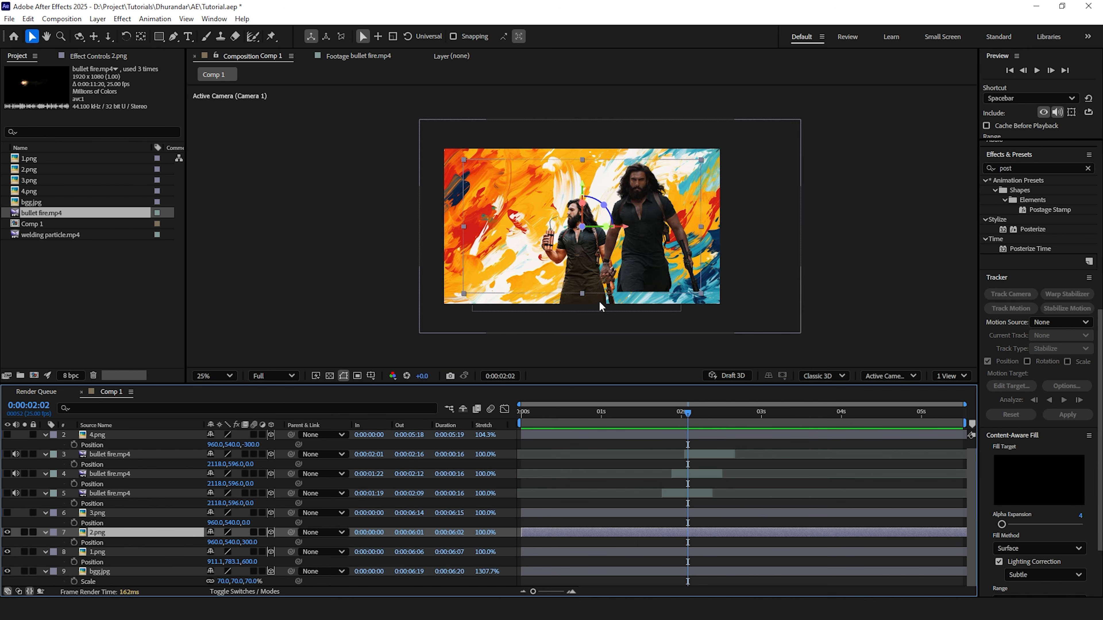
{"action": "left_click_drag", "start_coordinate": [585, 184], "coordinate": [584, 213]}
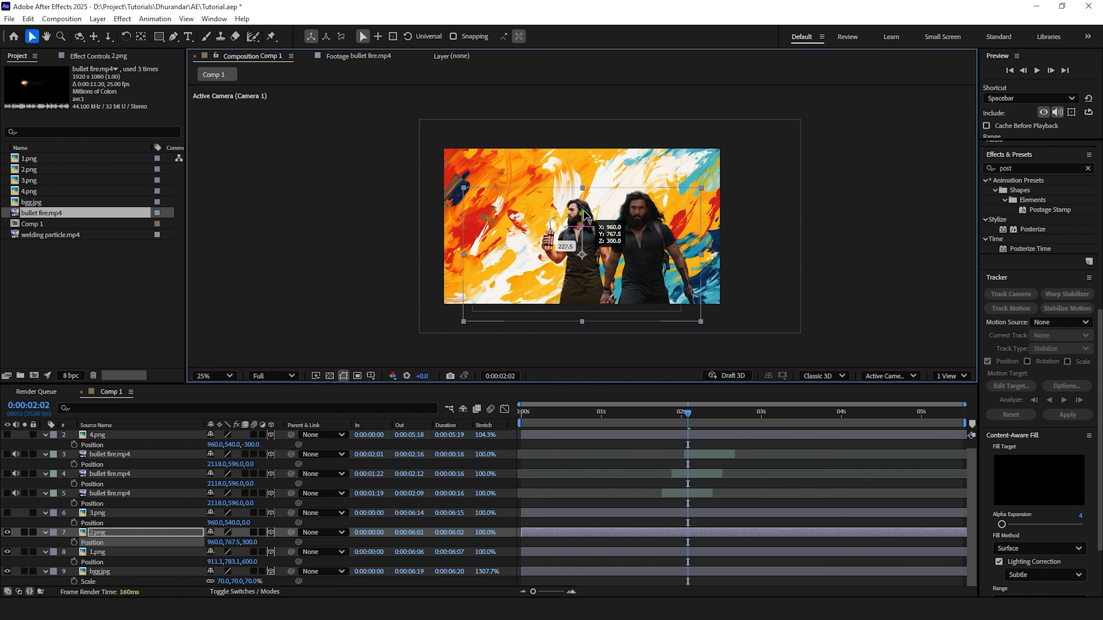
{"action": "left_click_drag", "start_coordinate": [624, 258], "coordinate": [609, 258]}
Show 3.png and the three bullet fire.mp4 layers and move them together, placing 3.png at about X 1776, Y 692.
{"action": "left_click_drag", "start_coordinate": [7, 513], "coordinate": [7, 454]}
{"action": "left_click", "coordinate": [98, 513]}
{"action": "left_click_drag", "start_coordinate": [625, 227], "coordinate": [694, 227]}
{"action": "key", "text": "ctrl+z"}
{"action": "left_click", "coordinate": [110, 454], "text": "shift"}
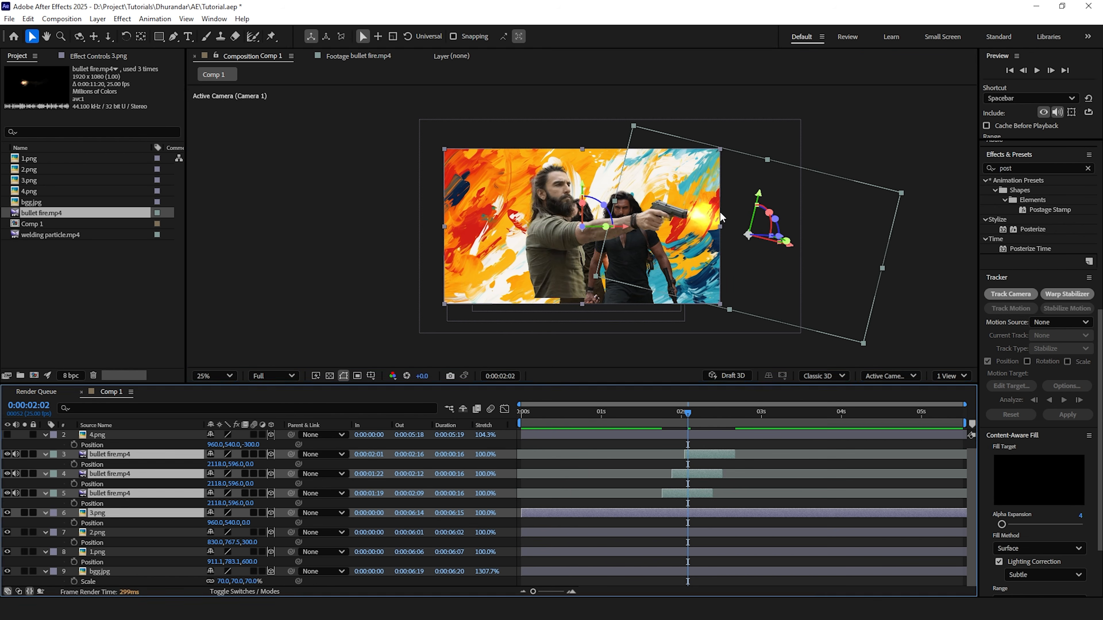
{"action": "left_click_drag", "start_coordinate": [758, 194], "coordinate": [753, 215]}
{"action": "left_click_drag", "start_coordinate": [216, 503], "coordinate": [685, 489]}
Show 4.png at 0:00:02:17, place it at the frame's lower right edge behind the gunman and scale it to 132%.
{"action": "left_click_drag", "start_coordinate": [688, 413], "coordinate": [735, 413]}
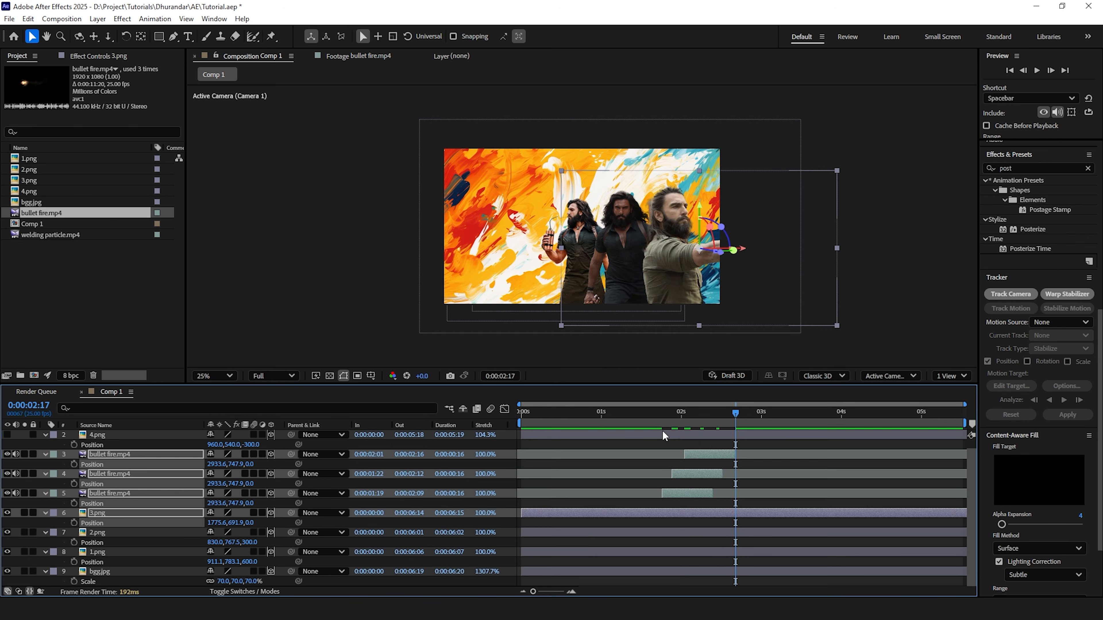
{"action": "scroll", "coordinate": [665, 435], "scroll_direction": "up", "scroll_amount": 1}
{"action": "left_click", "coordinate": [8, 445]}
{"action": "left_click", "coordinate": [98, 444]}
{"action": "left_click_drag", "start_coordinate": [582, 184], "coordinate": [582, 226]}
{"action": "left_click_drag", "start_coordinate": [624, 268], "coordinate": [729, 269]}
{"action": "key", "text": "s"}
{"action": "left_click_drag", "start_coordinate": [264, 454], "coordinate": [279, 453]}
{"action": "left_click_drag", "start_coordinate": [687, 226], "coordinate": [687, 251]}
Scale 3.png and the three bullet fire.mp4 layers together down to 87%.
{"action": "left_click", "coordinate": [98, 523]}
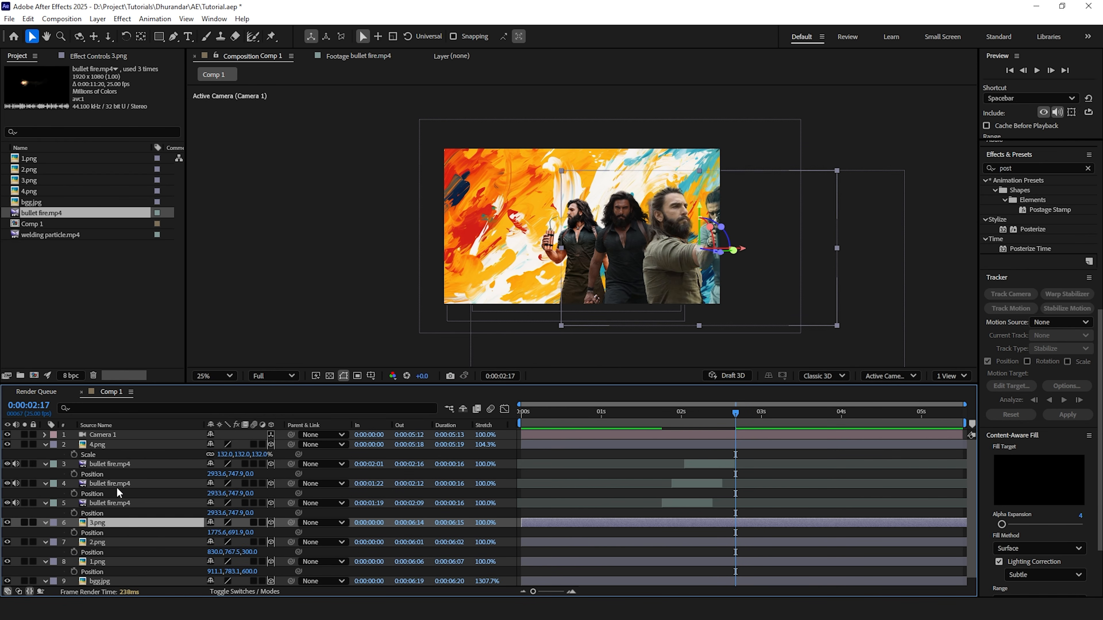
{"action": "left_click", "coordinate": [113, 463], "text": "shift"}
{"action": "key", "text": "s"}
{"action": "left_click_drag", "start_coordinate": [241, 493], "coordinate": [235, 493]}
Shift 1.png left to about X 837 and 2.png left to about X 802.
{"action": "left_click", "coordinate": [99, 561]}
{"action": "left_click_drag", "start_coordinate": [621, 253], "coordinate": [606, 255]}
{"action": "left_click", "coordinate": [98, 542]}
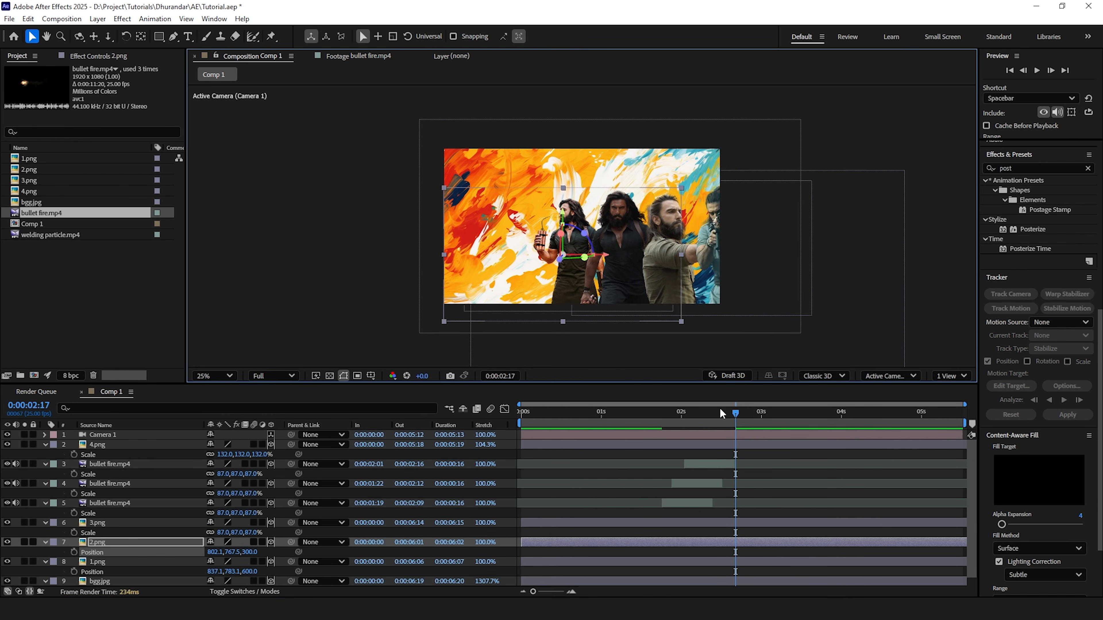
Nudge the 4.png cutout slightly left and down and enlarge it a little.
{"action": "left_click", "coordinate": [98, 445]}
{"action": "left_click_drag", "start_coordinate": [731, 292], "coordinate": [720, 293]}
{"action": "left_click_drag", "start_coordinate": [675, 251], "coordinate": [676, 260]}
{"action": "left_click_drag", "start_coordinate": [262, 454], "coordinate": [267, 455]}
Collapse the revealed properties of all cutout, bullet fire.mp4 and background layers and deselect everything.
{"action": "left_click", "coordinate": [45, 444]}
{"action": "left_click", "coordinate": [45, 454]}
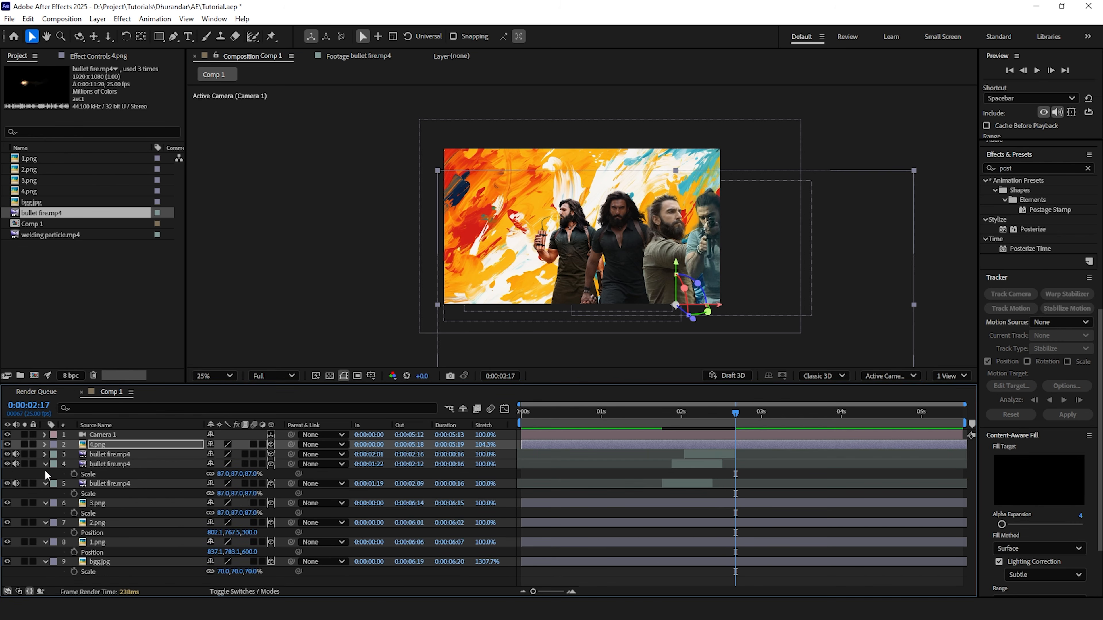
{"action": "left_click", "coordinate": [45, 464]}
{"action": "left_click", "coordinate": [45, 474]}
{"action": "left_click", "coordinate": [45, 484]}
{"action": "left_click", "coordinate": [46, 493]}
{"action": "left_click", "coordinate": [46, 503]}
{"action": "left_click", "coordinate": [45, 513]}
{"action": "left_click", "coordinate": [133, 549]}
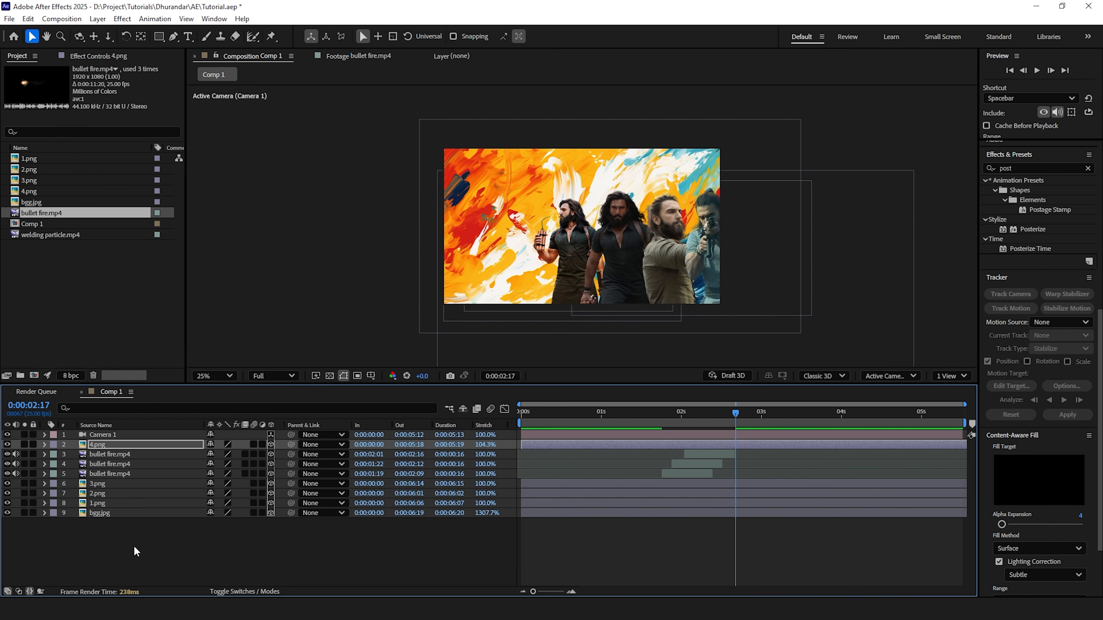
Start keyframing Camera 1's Point of Interest and Position at 0:00:00:00.
{"action": "left_click_drag", "start_coordinate": [531, 415], "coordinate": [702, 412]}
{"action": "key", "text": "Home"}
{"action": "left_click", "coordinate": [103, 435]}
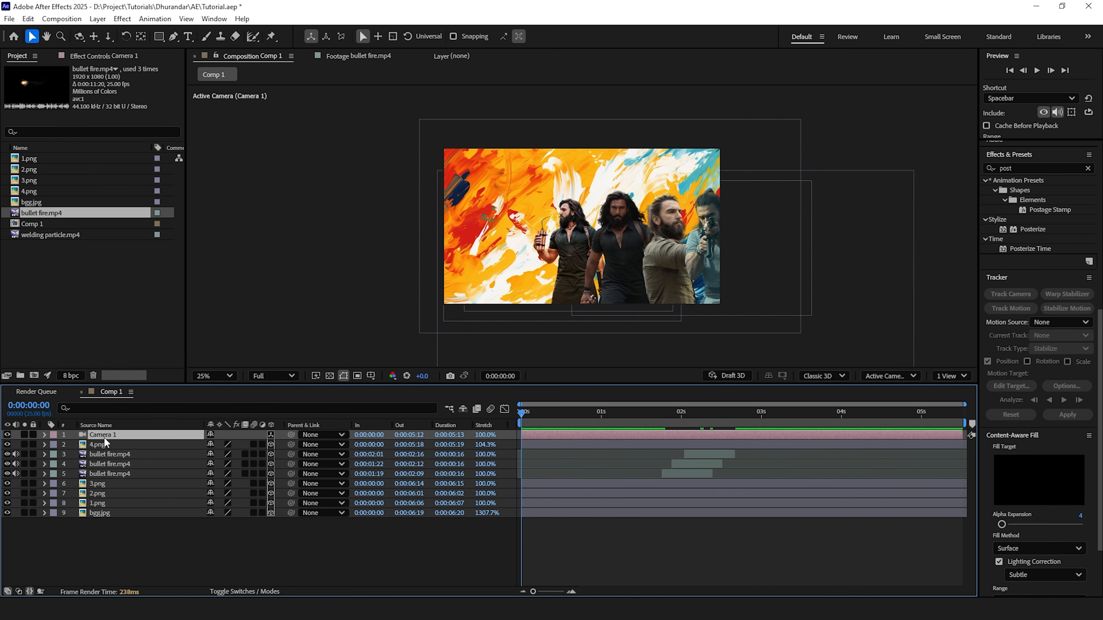
{"action": "left_click", "coordinate": [45, 435]}
{"action": "left_click", "coordinate": [54, 445]}
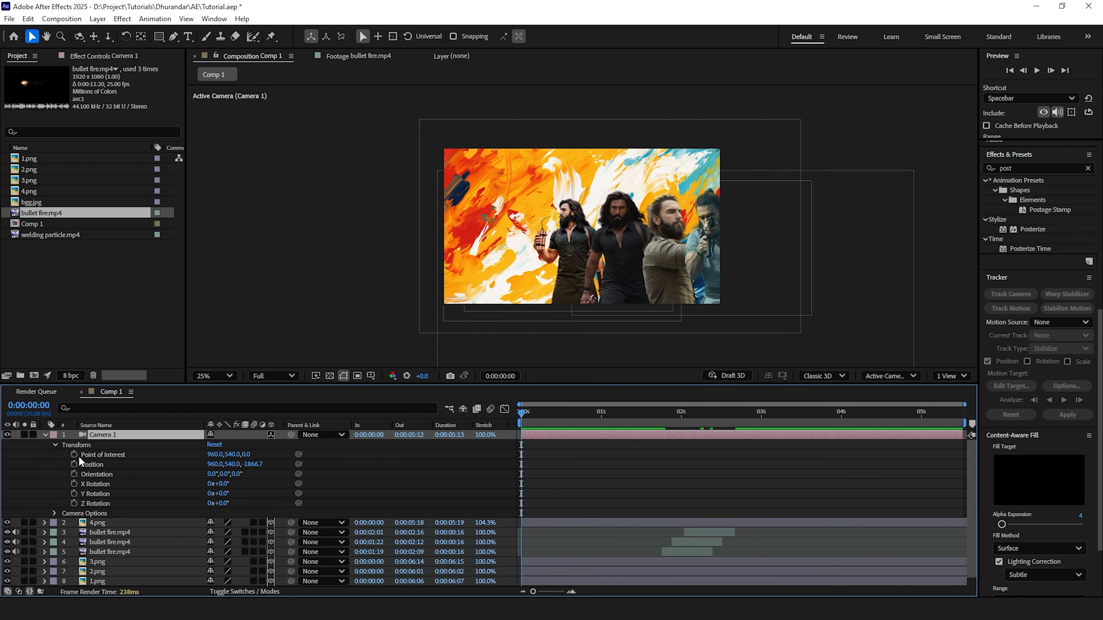
{"action": "left_click", "coordinate": [78, 455]}
{"action": "left_click", "coordinate": [77, 464]}
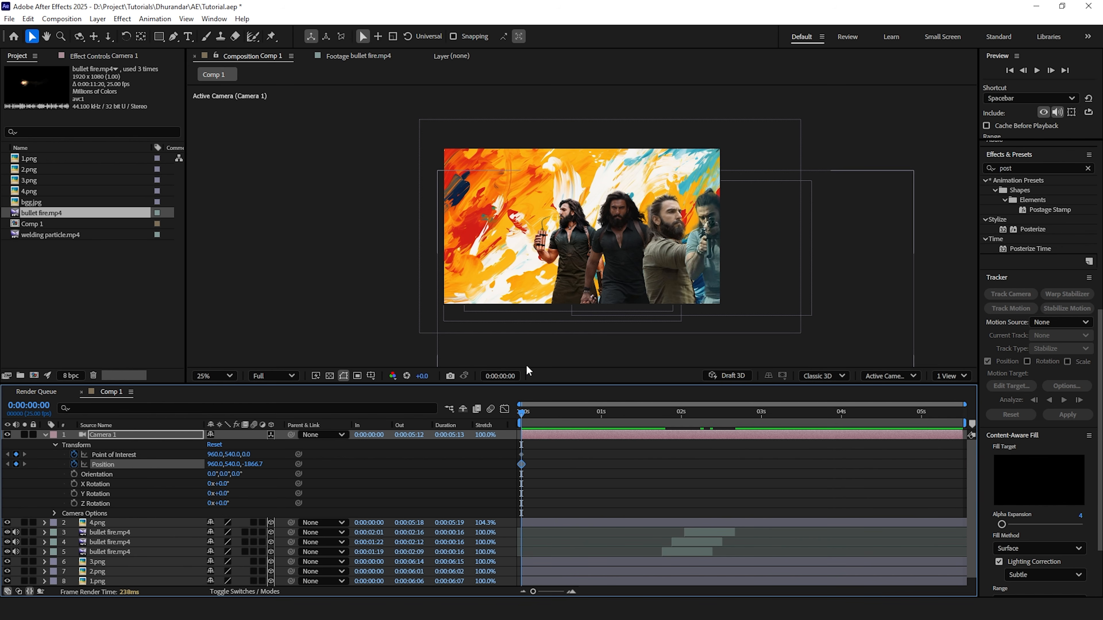
Move the camera in on the 1.png and 2.png cutouts, to about 887, 605, -1194, and go to 0:00:04:00.
{"action": "key", "text": "c"}
{"action": "scroll", "coordinate": [558, 260], "scroll_direction": "up", "scroll_amount": 10}
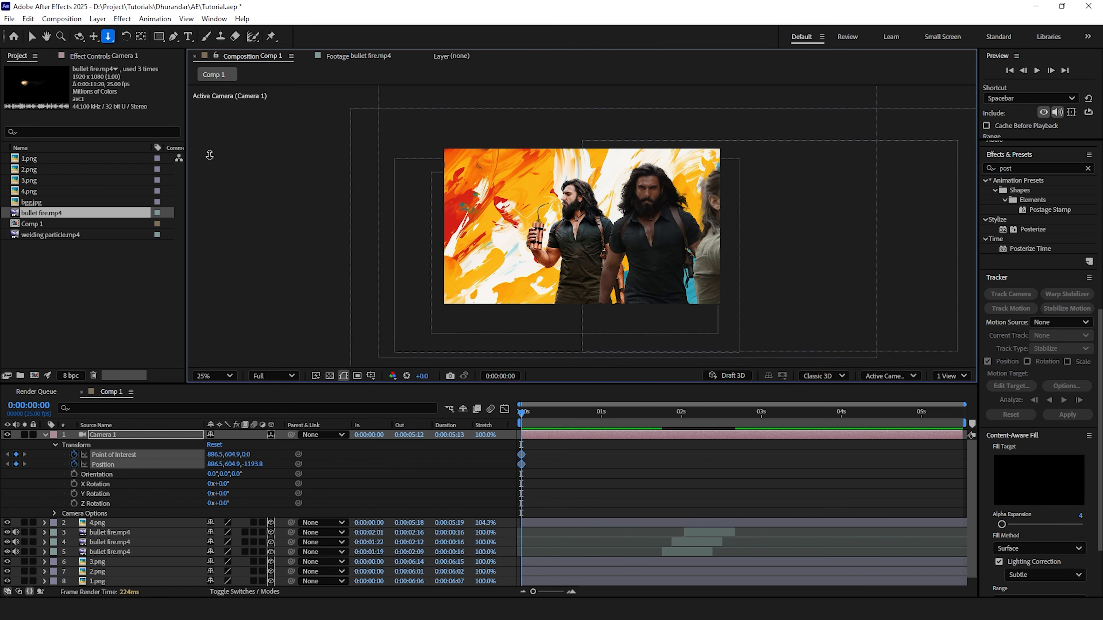
{"action": "left_click", "coordinate": [559, 415]}
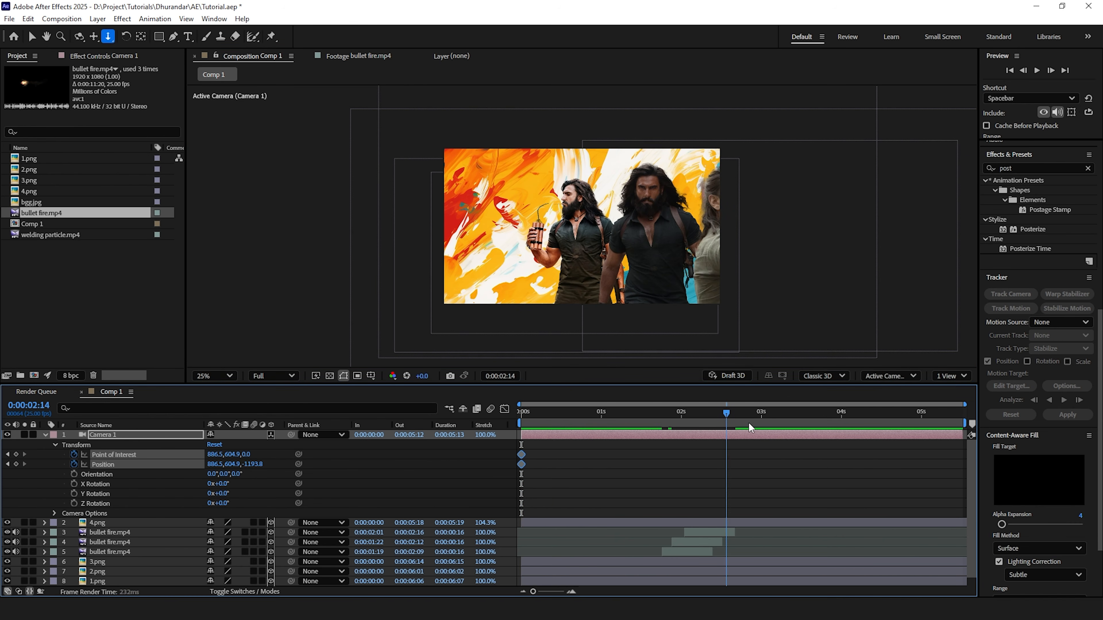
{"action": "key", "text": "comma"}
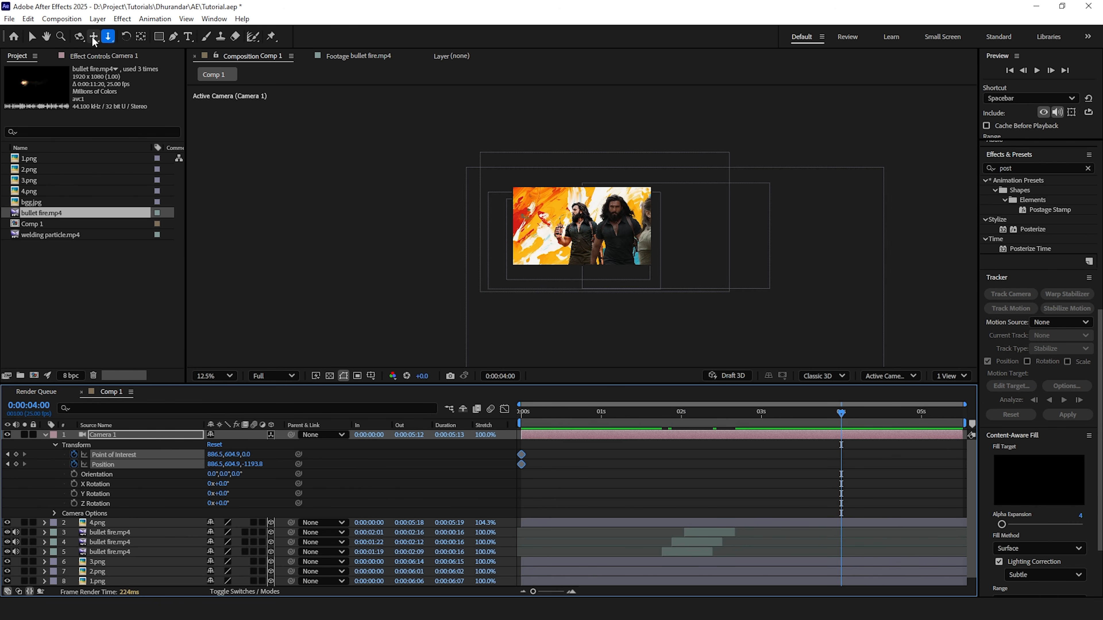
Track Camera 1 sideways at 0:00:04:00 to frame the 3.png and 4.png cutouts, at about 1541, 609, -1194.
{"action": "key", "text": "c"}
{"action": "left_click", "coordinate": [213, 77]}
{"action": "key", "text": "period"}
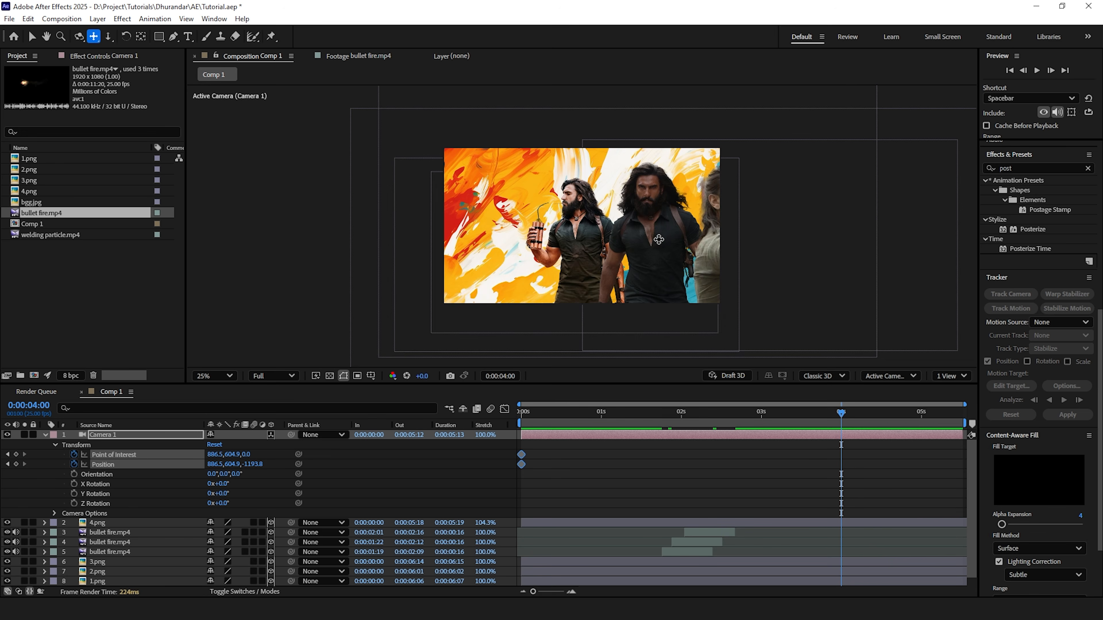
{"action": "left_click_drag", "start_coordinate": [658, 242], "coordinate": [465, 242]}
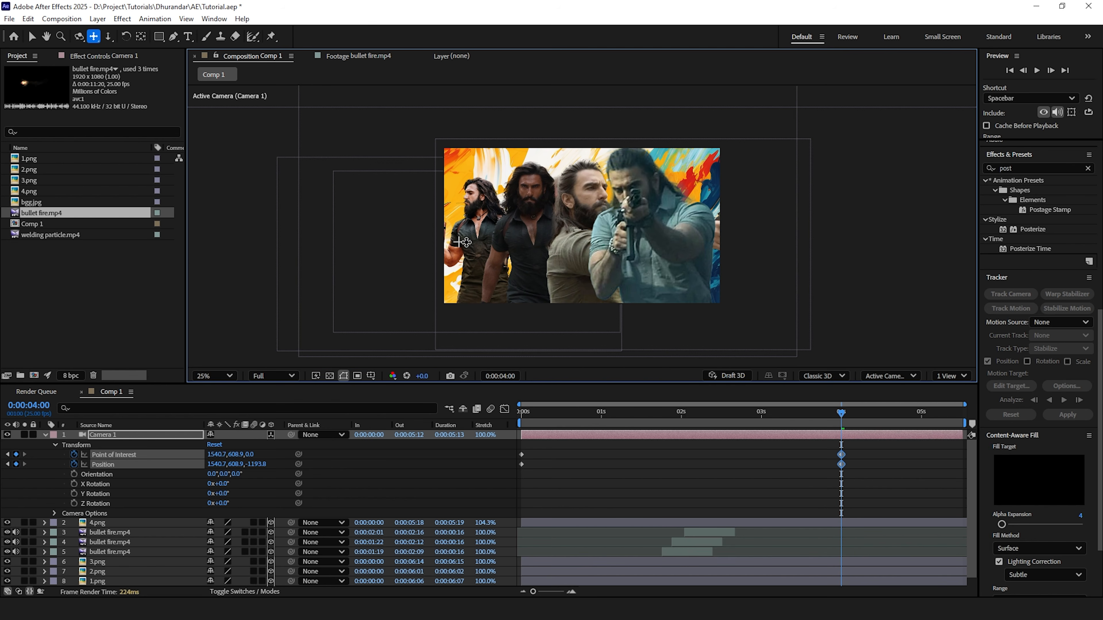
Orbit and pull back Camera 1 at 0:00:04:00 to frame all four cutouts, at about 1253, 438, -1759.
{"action": "key", "text": "c"}
{"action": "left_click_drag", "start_coordinate": [627, 227], "coordinate": [595, 248]}
{"action": "key", "text": "c"}
{"action": "key", "text": "c"}
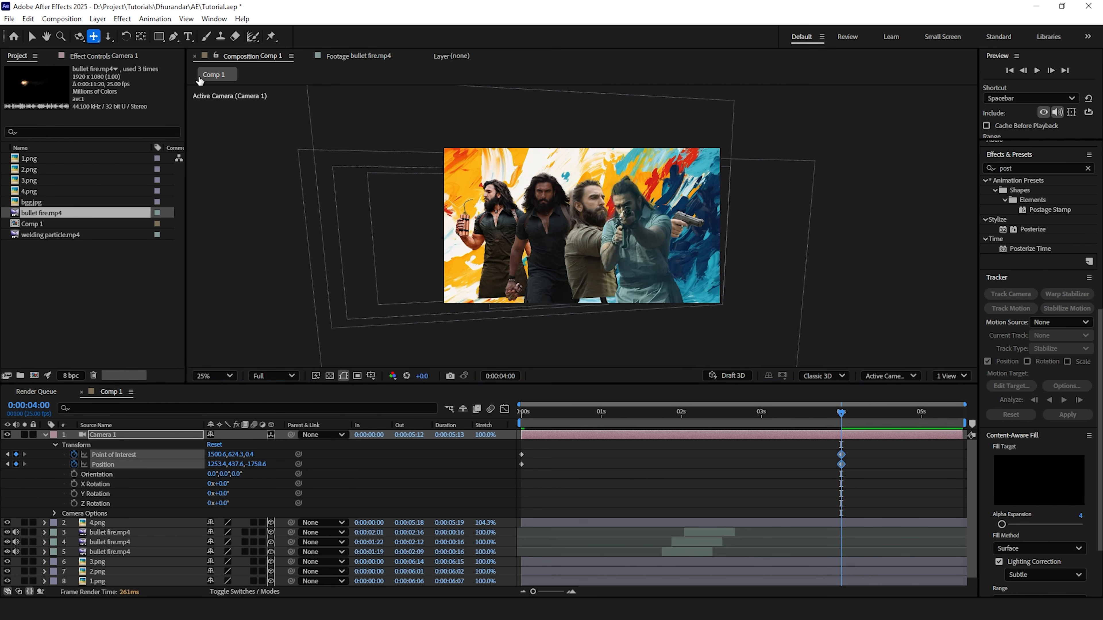
Reveal 4.png's Scale and orbit Camera 1 slightly at 0:00:00:00, to about 855, 574, -1193.
{"action": "key", "text": "v"}
{"action": "left_click", "coordinate": [98, 523]}
{"action": "key", "text": "s"}
{"action": "key", "text": "c"}
{"action": "left_click_drag", "start_coordinate": [560, 195], "coordinate": [527, 187]}
{"action": "left_click_drag", "start_coordinate": [840, 414], "coordinate": [795, 420]}
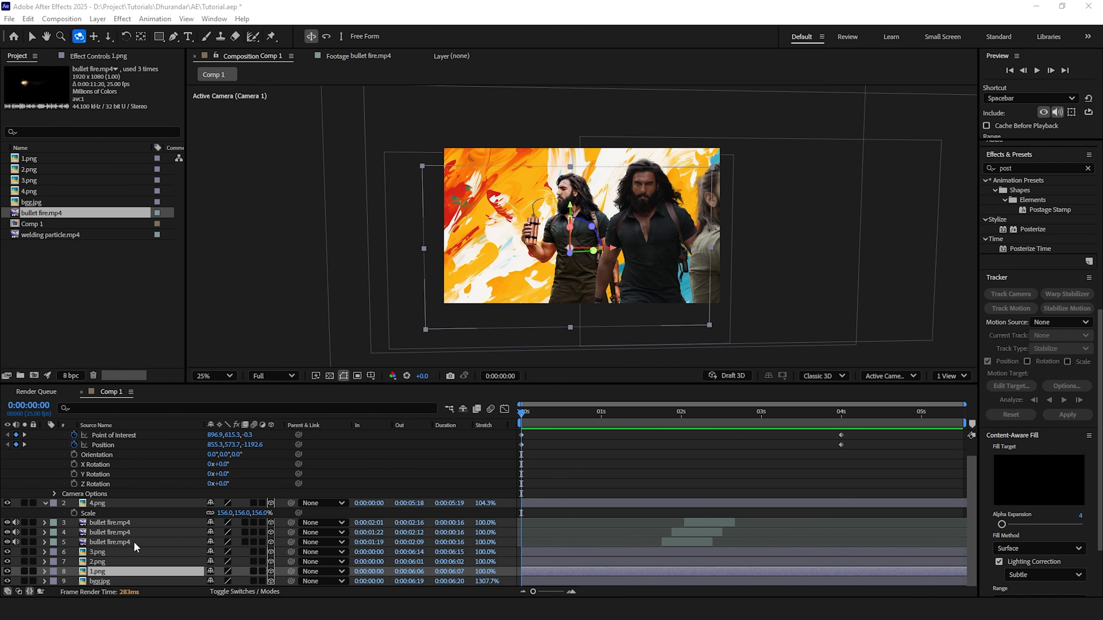
Trim the layer starts to stagger the entrances: 2.png at 0:00:00:06, 3.png at 0:00:00:20 and 4.png at 0:00:02:17.
{"action": "left_click", "coordinate": [113, 561]}
{"action": "left_click", "coordinate": [533, 415]}
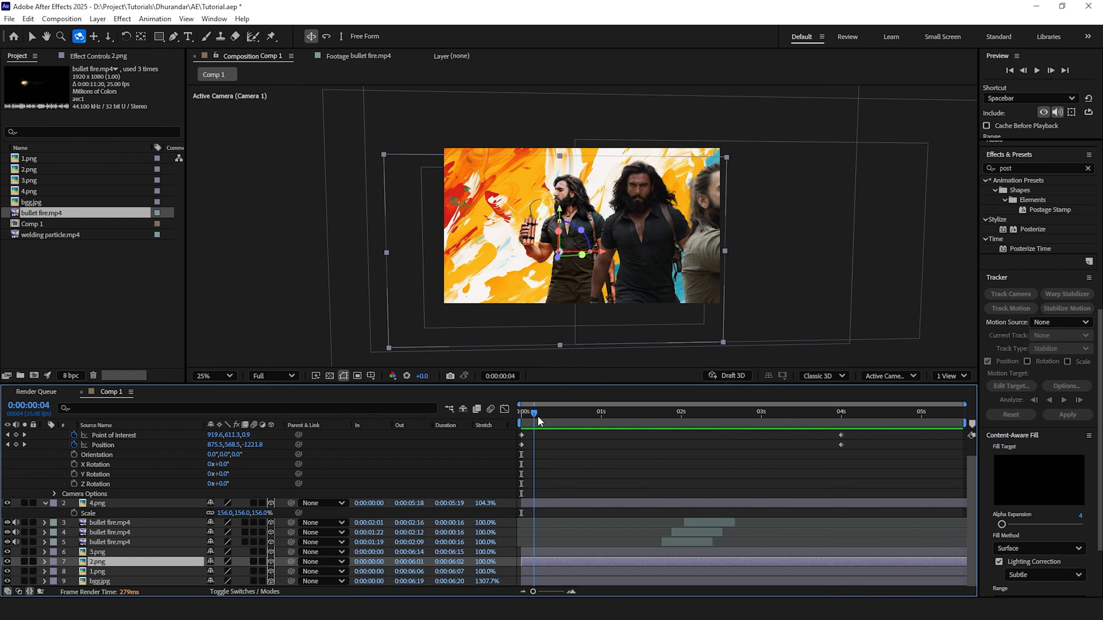
{"action": "left_click", "coordinate": [539, 415]}
{"action": "left_click_drag", "start_coordinate": [522, 552], "coordinate": [585, 552]}
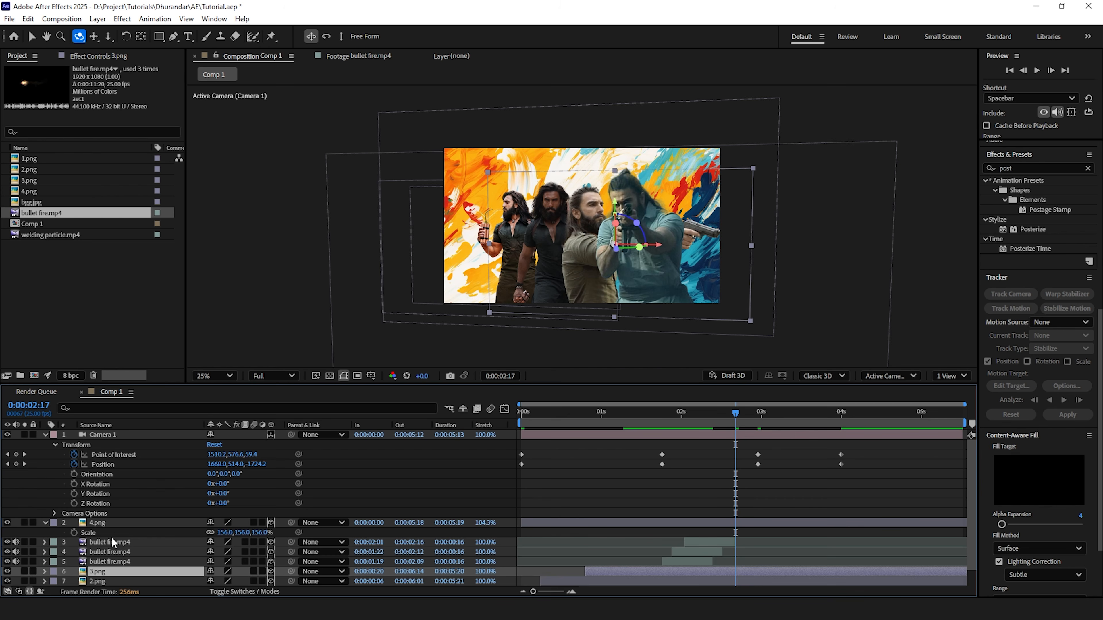
{"action": "left_click", "coordinate": [648, 521]}
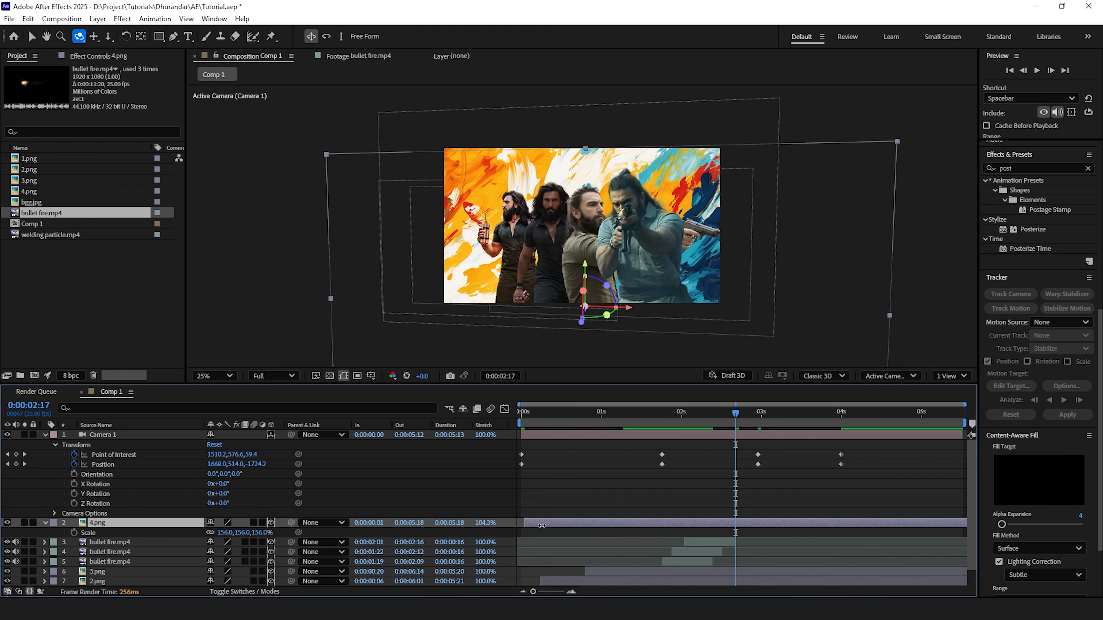
{"action": "left_click_drag", "start_coordinate": [542, 525], "coordinate": [736, 524]}
{"action": "left_click", "coordinate": [720, 415]}
{"action": "key", "text": "space"}
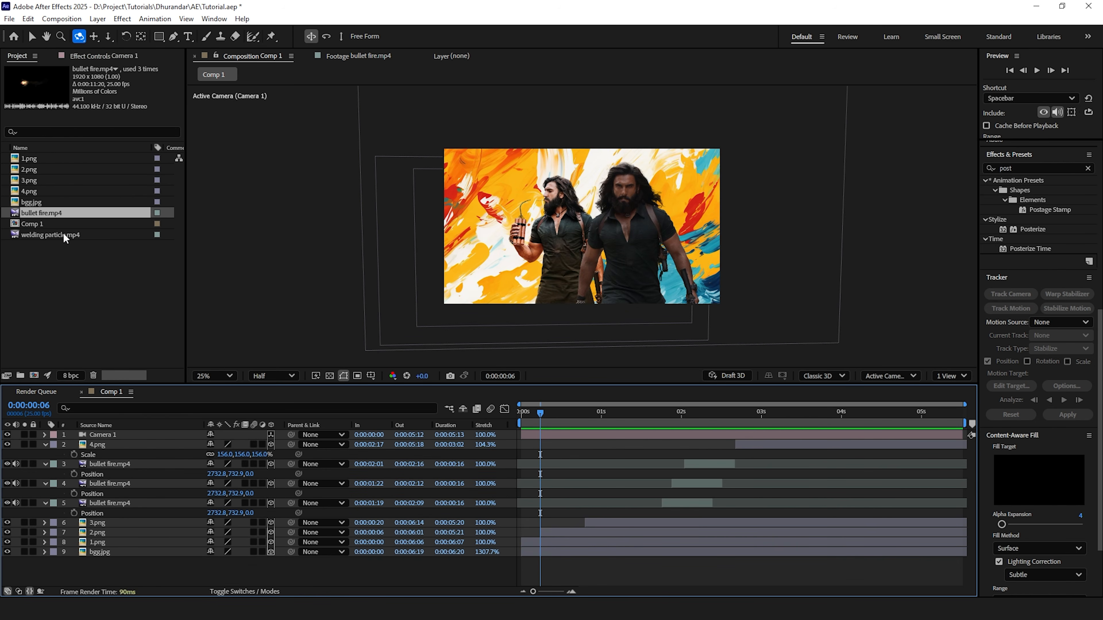
Add welding particle.mp4 to Comp 1 directly beneath Camera 1 and set its blending mode to Add.
{"action": "left_click_drag", "start_coordinate": [63, 234], "coordinate": [155, 440]}
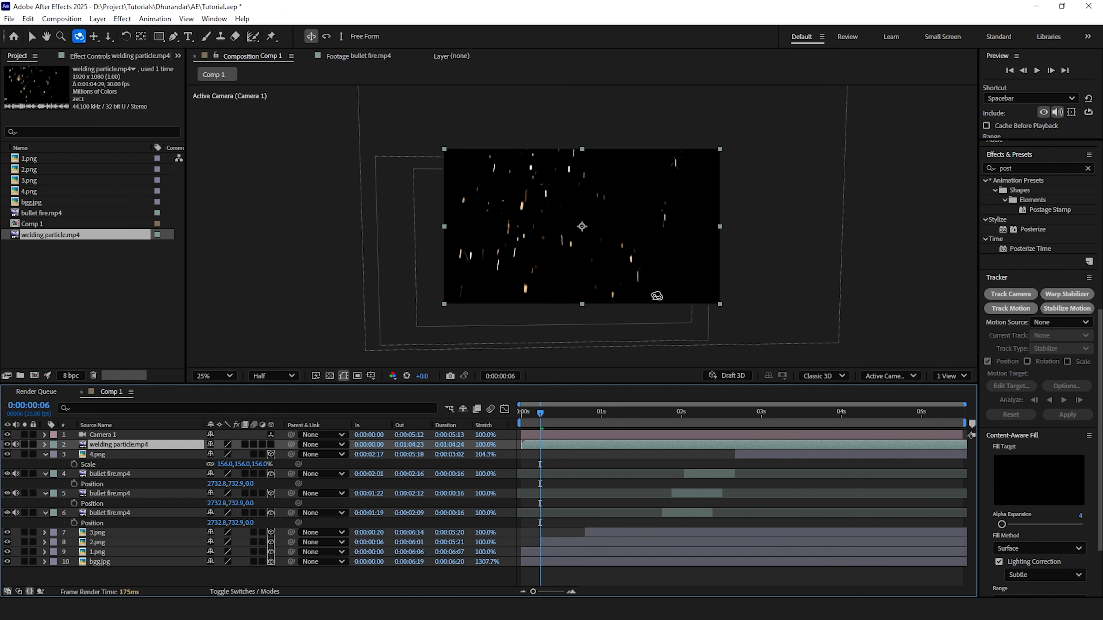
{"action": "left_click", "coordinate": [251, 591]}
{"action": "left_click", "coordinate": [216, 444]}
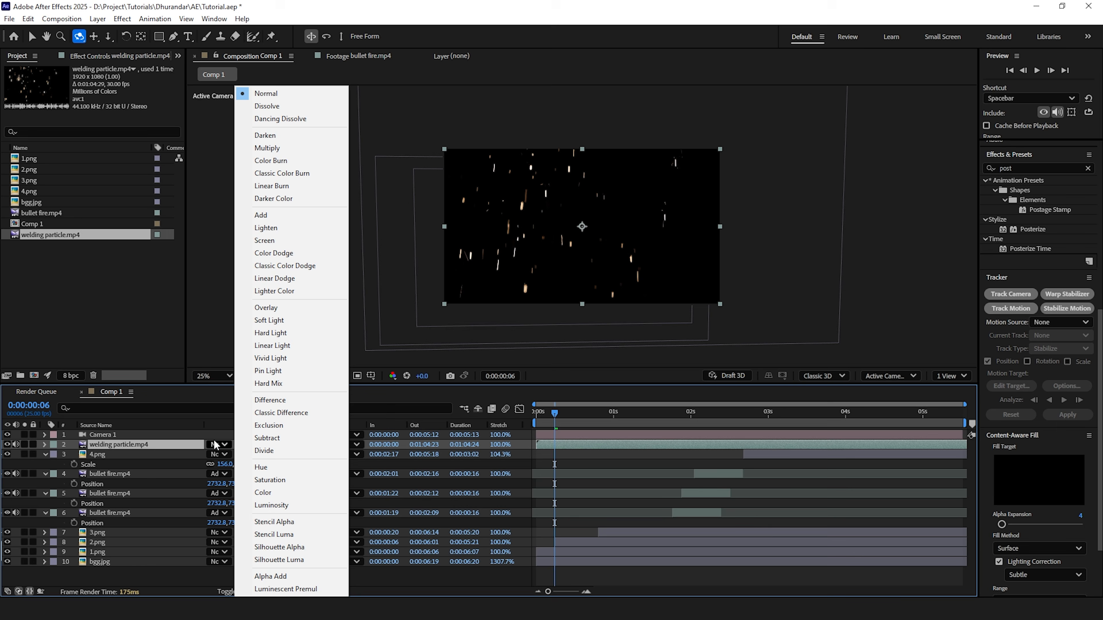
{"action": "left_click", "coordinate": [282, 223]}
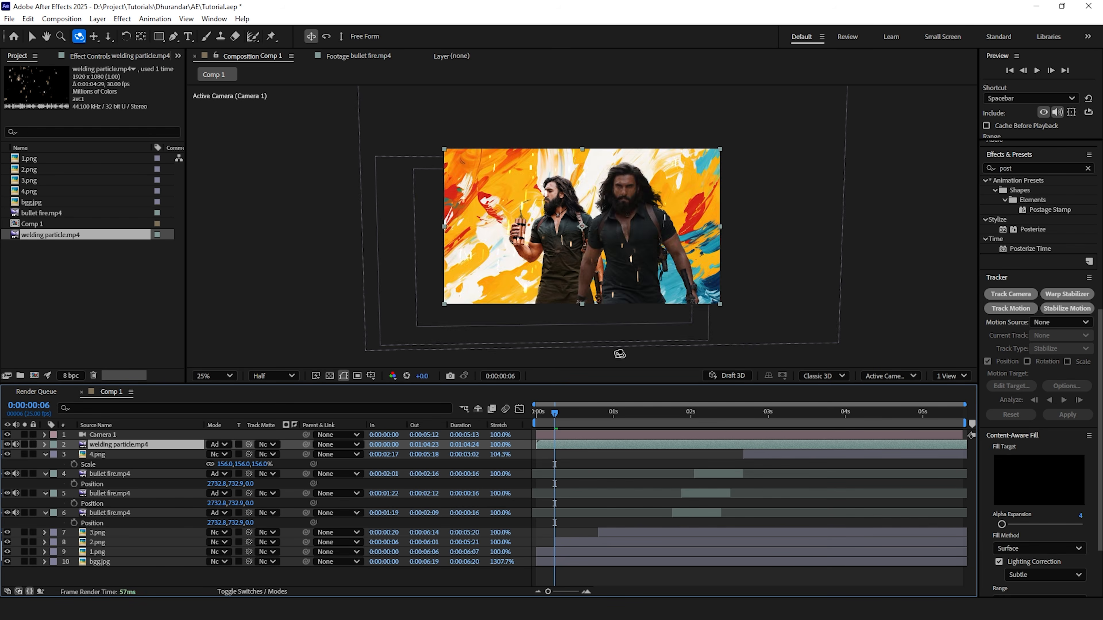
Hide the bgg.jpg background and make welding particle.mp4 a 3D layer, viewed at 0:00:00:00.
{"action": "key", "text": "Home"}
{"action": "left_click", "coordinate": [244, 591]}
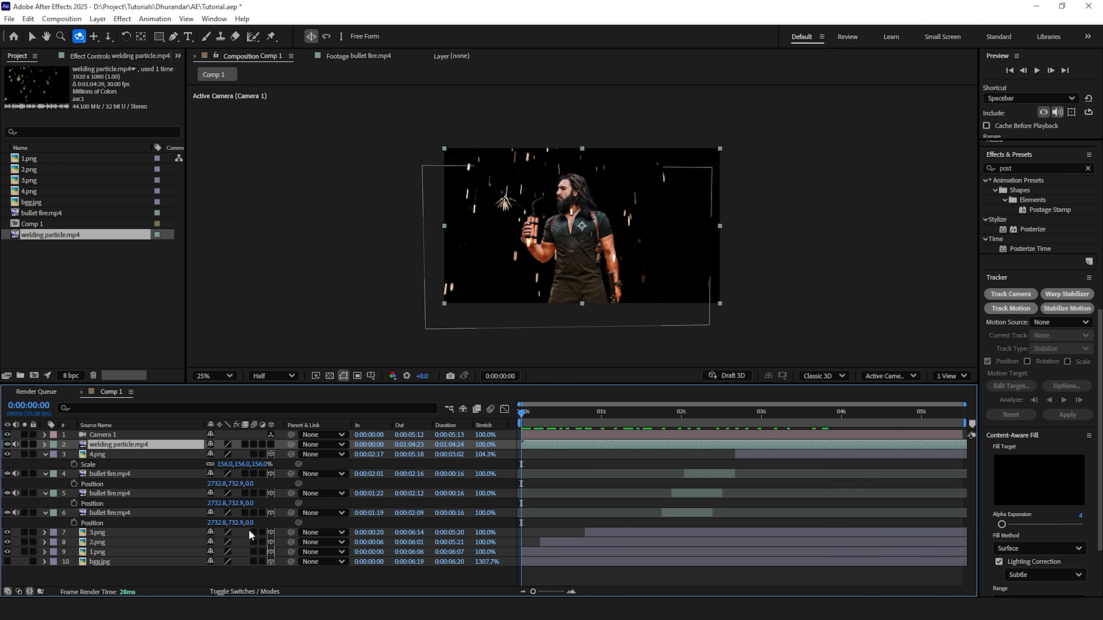
{"action": "left_click", "coordinate": [270, 444]}
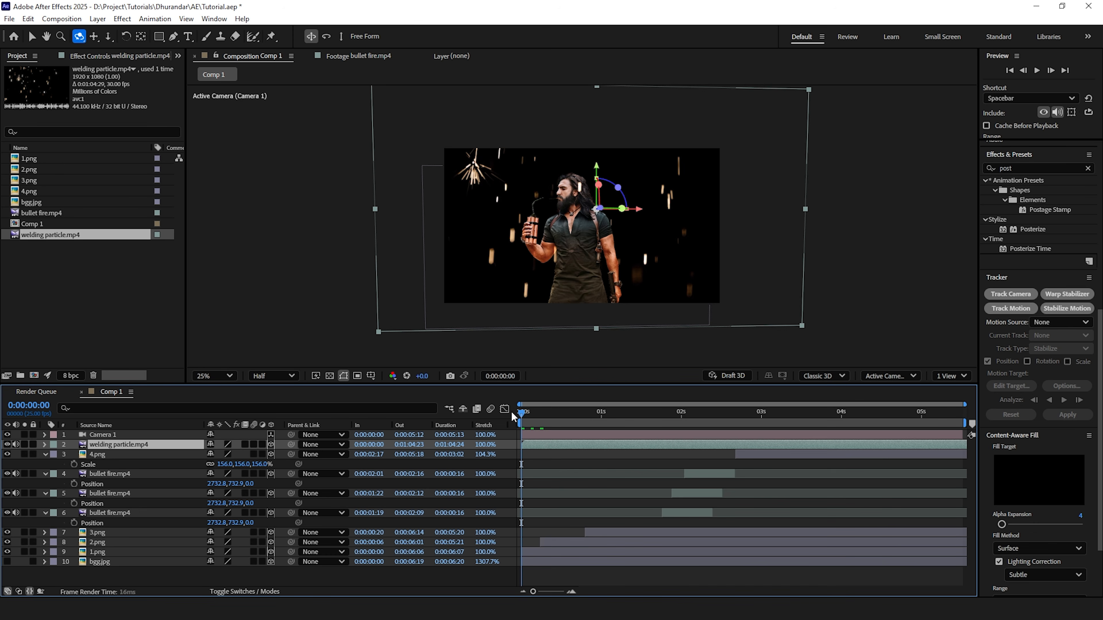
{"action": "left_click_drag", "start_coordinate": [519, 411], "coordinate": [453, 410]}
Draw a rectangular mask around the left part of welding particle.mp4 and feather it by 200 pixels.
{"action": "left_click", "coordinate": [159, 37]}
{"action": "key", "text": "comma"}
{"action": "left_click_drag", "start_coordinate": [437, 126], "coordinate": [578, 292]}
{"action": "left_click", "coordinate": [64, 464]}
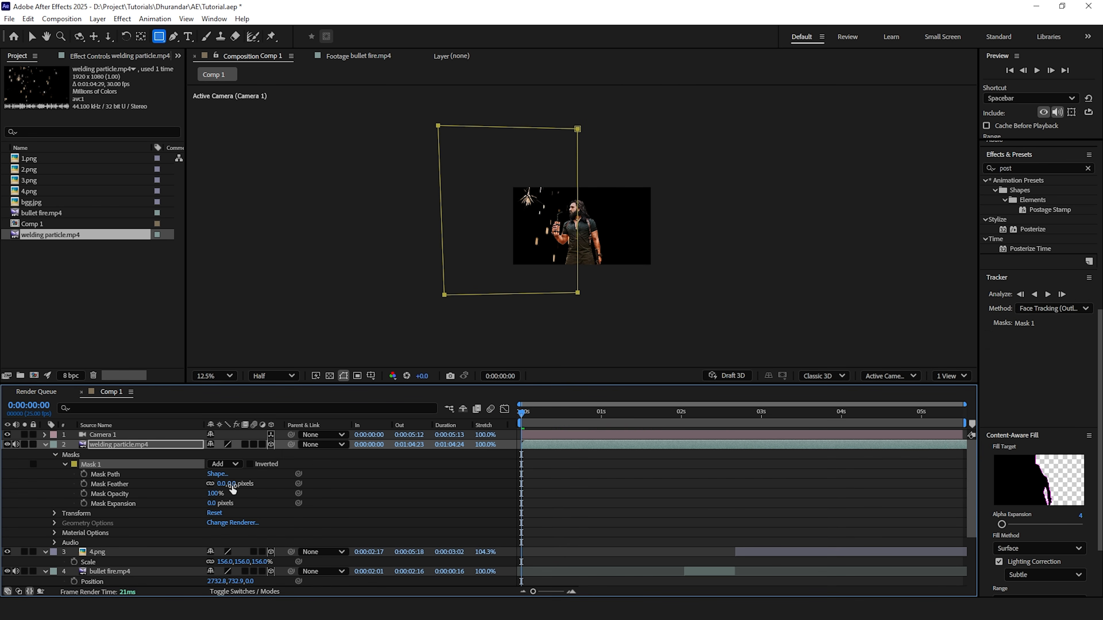
{"action": "left_click", "coordinate": [357, 493]}
{"action": "scroll", "coordinate": [603, 249], "scroll_direction": "up", "scroll_amount": 1}
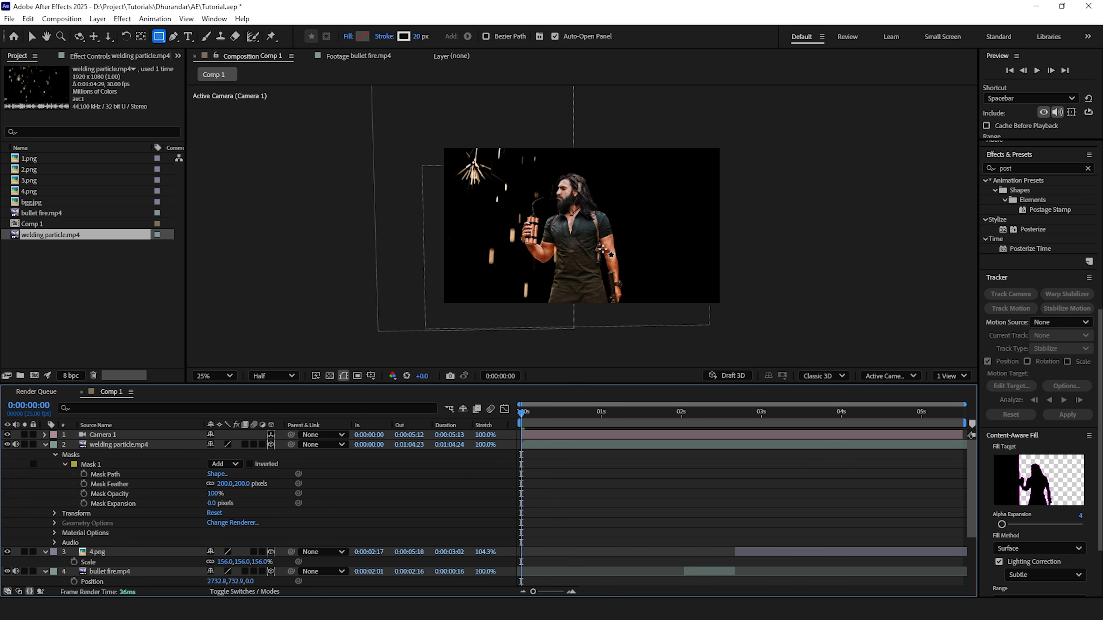
Play back the masked sparks beside the 1.png cutout throughout the camera move.
{"action": "key", "text": "space"}
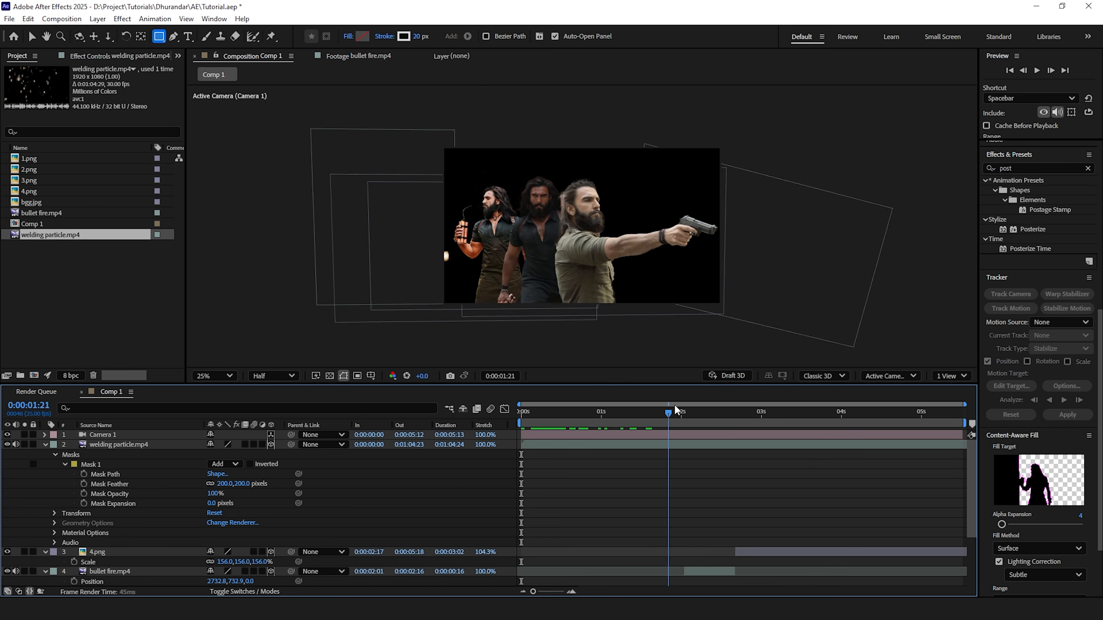
{"action": "key", "text": "space"}
{"action": "key", "text": "space"}
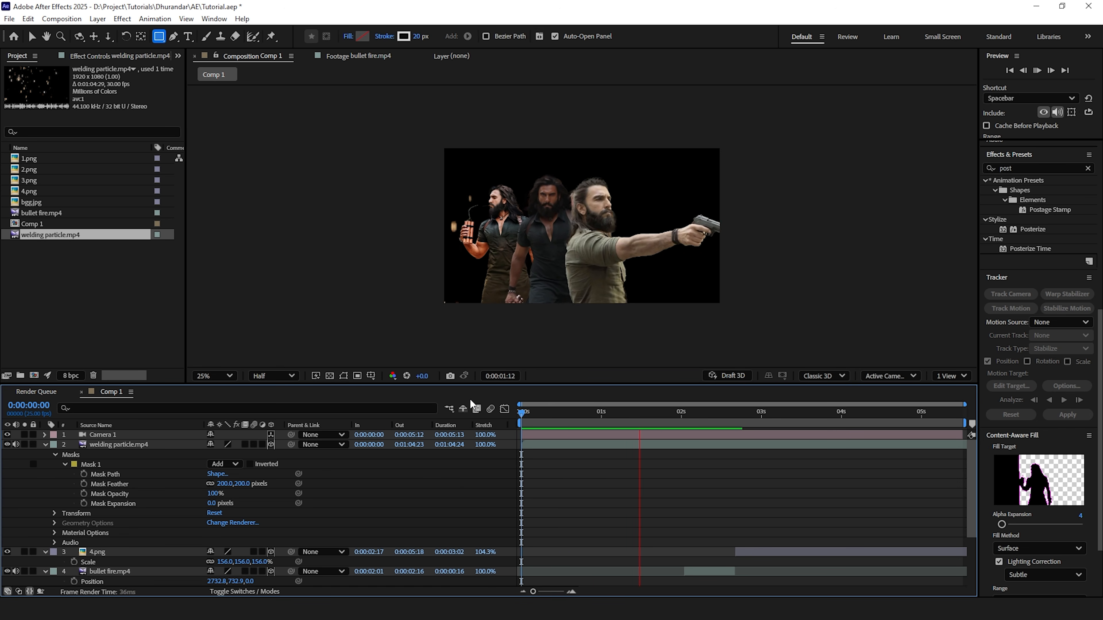
{"action": "key", "text": "space"}
Collapse the welding particle.mp4 layer, show the bgg.jpg background again and preview from the start.
{"action": "left_click", "coordinate": [45, 444]}
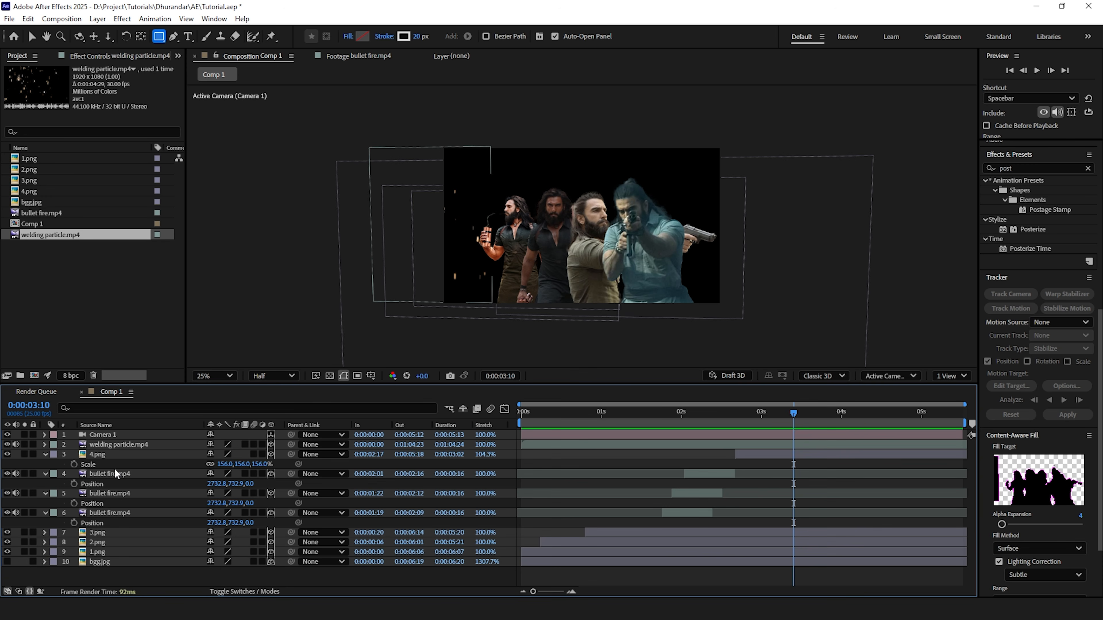
{"action": "left_click", "coordinate": [7, 562]}
{"action": "left_click", "coordinate": [128, 455]}
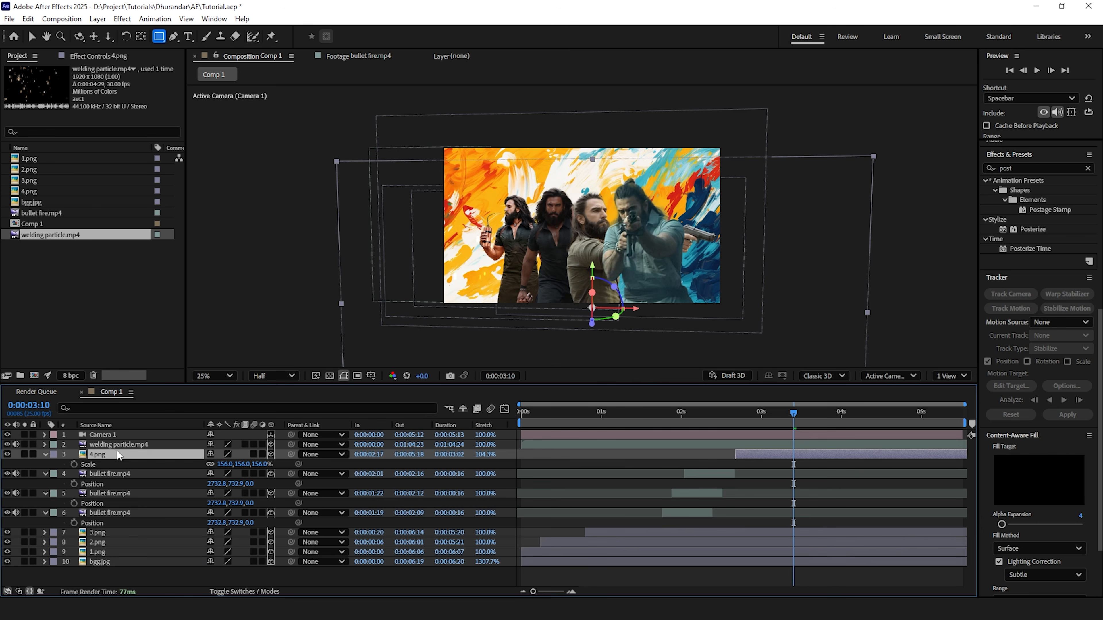
{"action": "left_click", "coordinate": [519, 412]}
{"action": "key", "text": "space"}
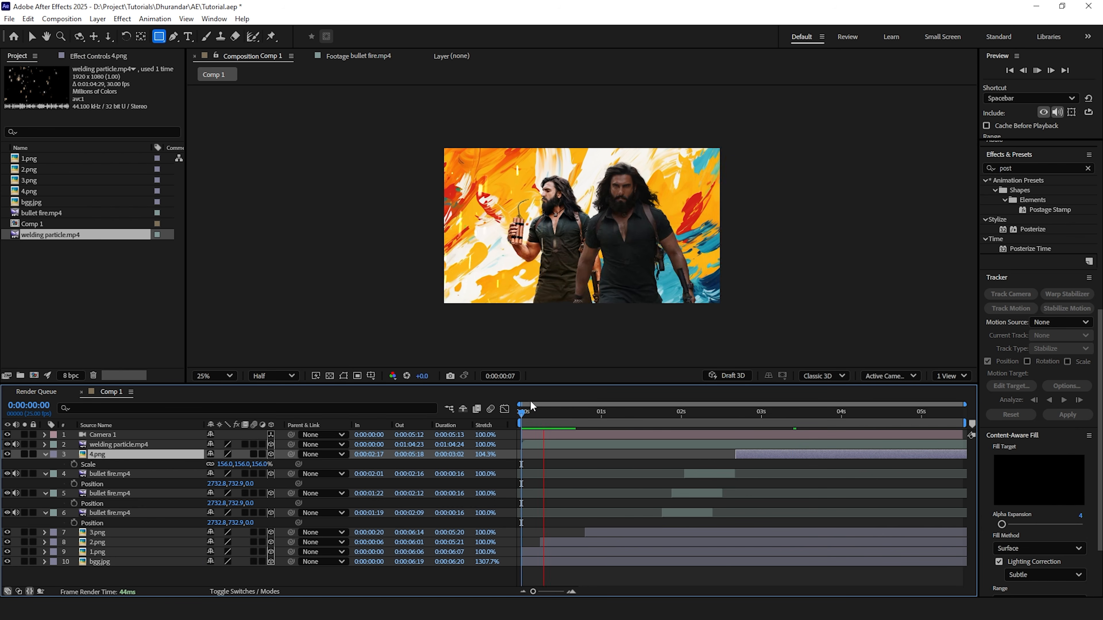
{"action": "key", "text": "space"}
Keyframe 2.png's Position from about 566, 831, 300 at 0:00:00:06 to 802, 768, 300 at 0:00:00:09.
{"action": "left_click", "coordinate": [113, 551]}
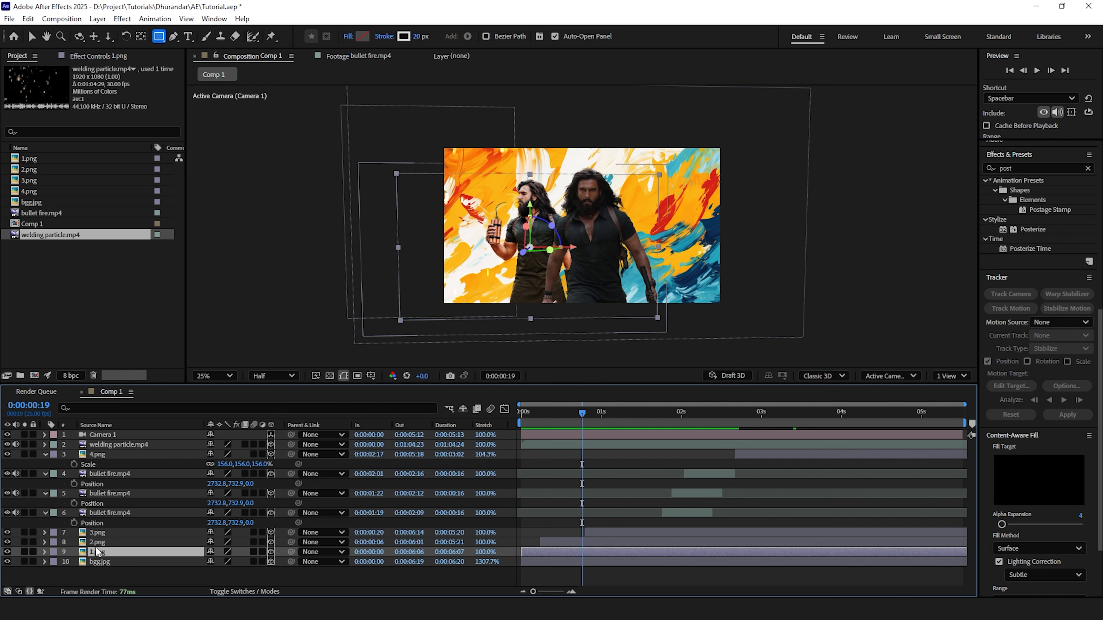
{"action": "left_click", "coordinate": [70, 543]}
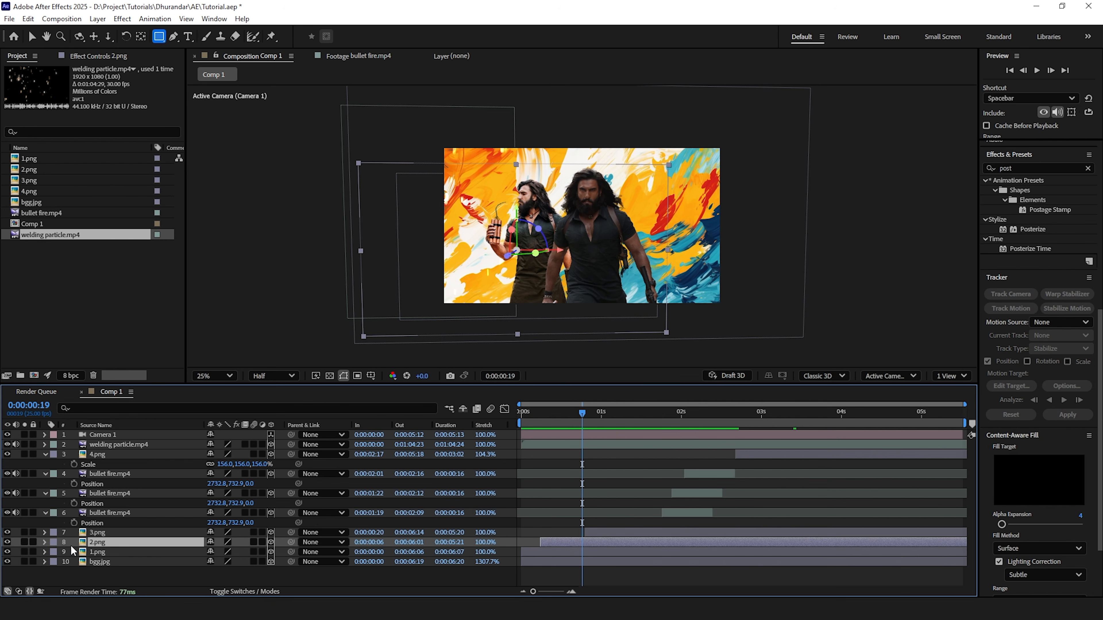
{"action": "left_click", "coordinate": [43, 543]}
{"action": "left_click_drag", "start_coordinate": [554, 417], "coordinate": [540, 415]}
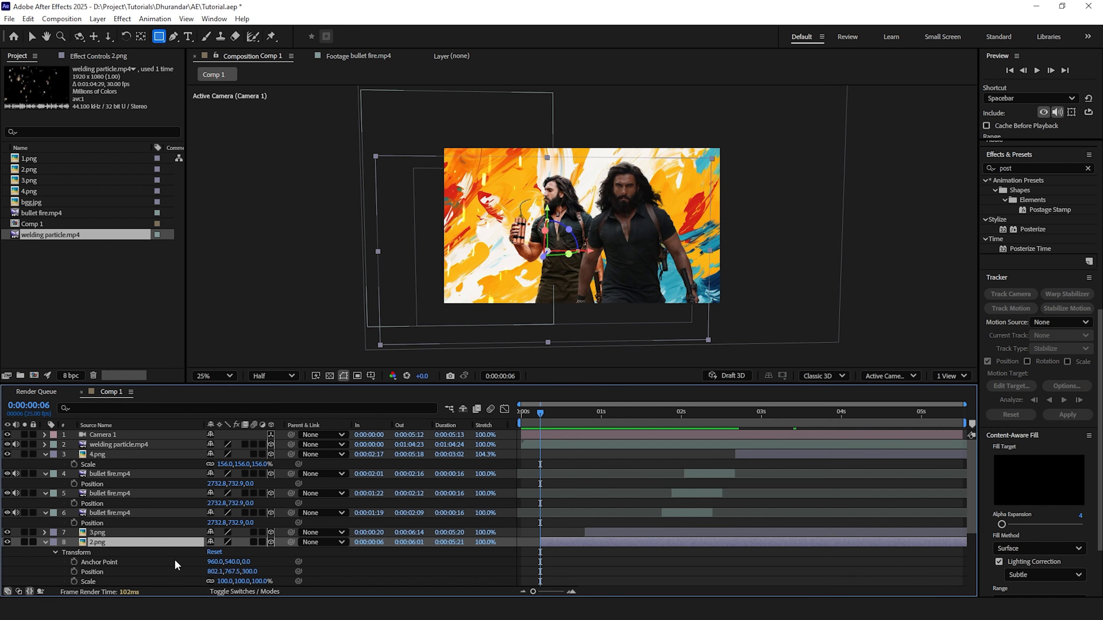
{"action": "scroll", "coordinate": [80, 574], "scroll_direction": "down", "scroll_amount": 3}
{"action": "scroll", "coordinate": [84, 569], "scroll_direction": "down", "scroll_amount": 2}
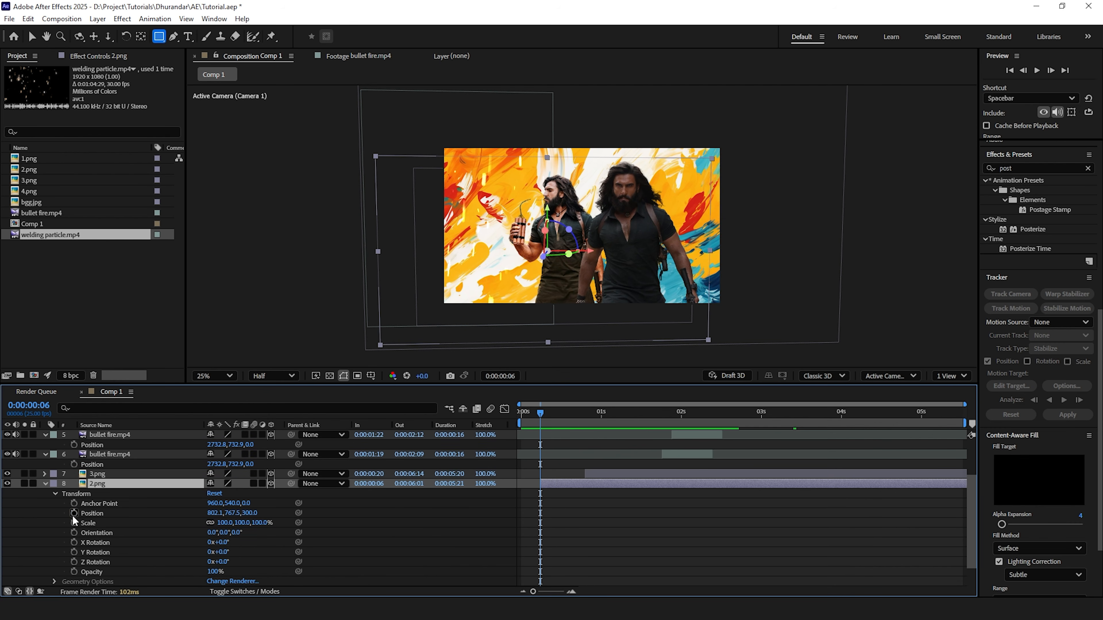
{"action": "key", "text": "p"}
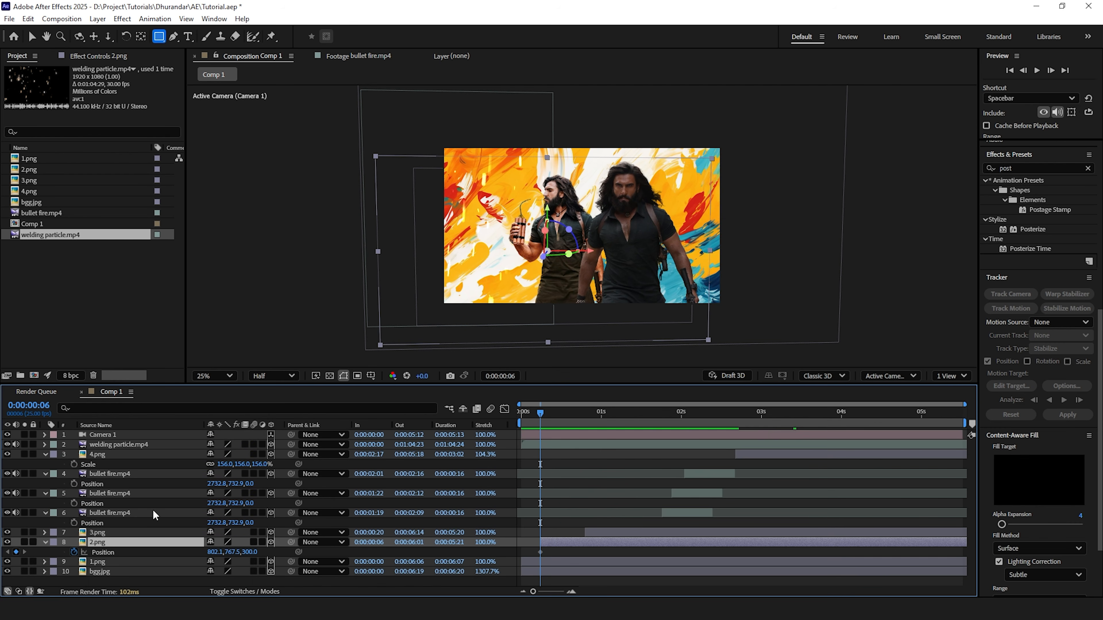
{"action": "left_click_drag", "start_coordinate": [540, 416], "coordinate": [542, 413]}
{"action": "left_click", "coordinate": [16, 552]}
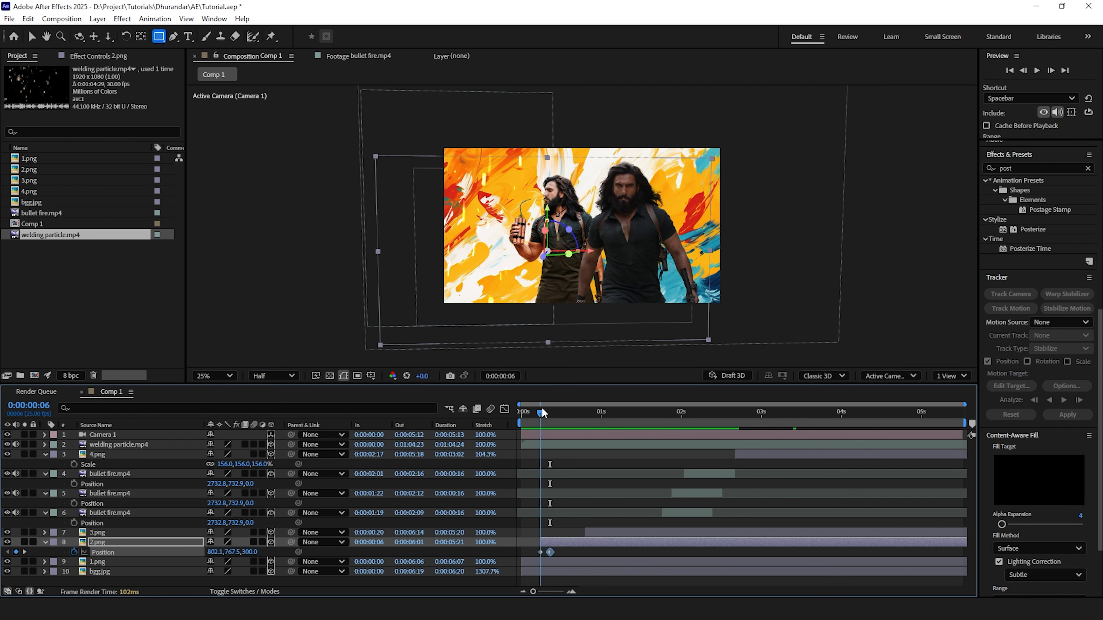
{"action": "left_click", "coordinate": [32, 36]}
{"action": "left_click_drag", "start_coordinate": [548, 208], "coordinate": [545, 272]}
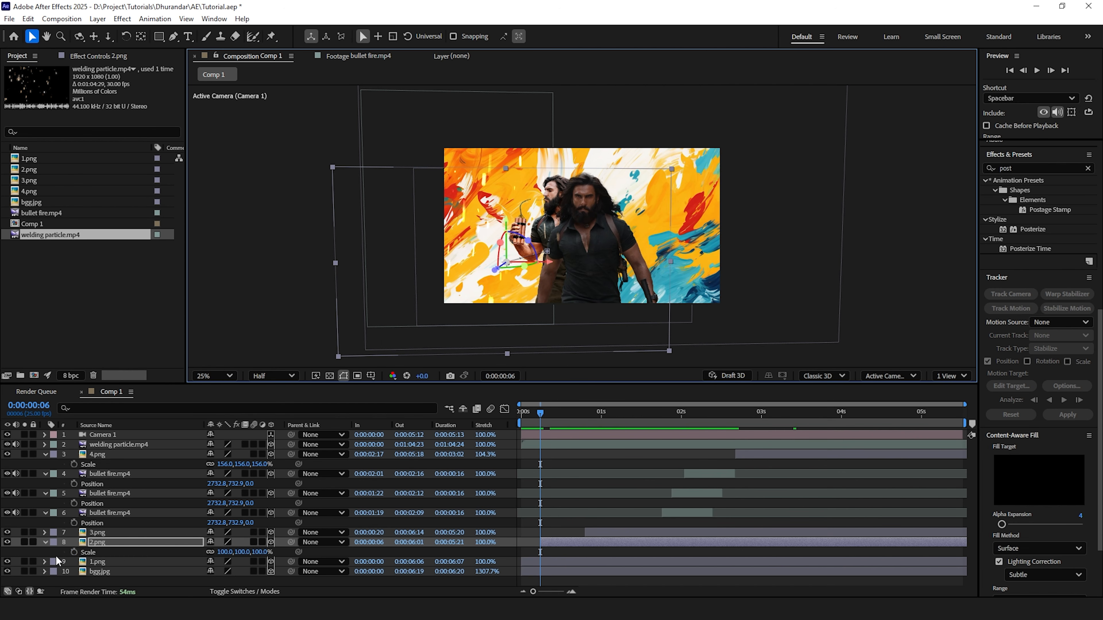
Keyframe 2.png's Scale from 80% at 0:00:00:06 to 100% at 0:00:00:09.
{"action": "left_click", "coordinate": [74, 552]}
{"action": "left_click", "coordinate": [550, 408]}
{"action": "left_click", "coordinate": [16, 552]}
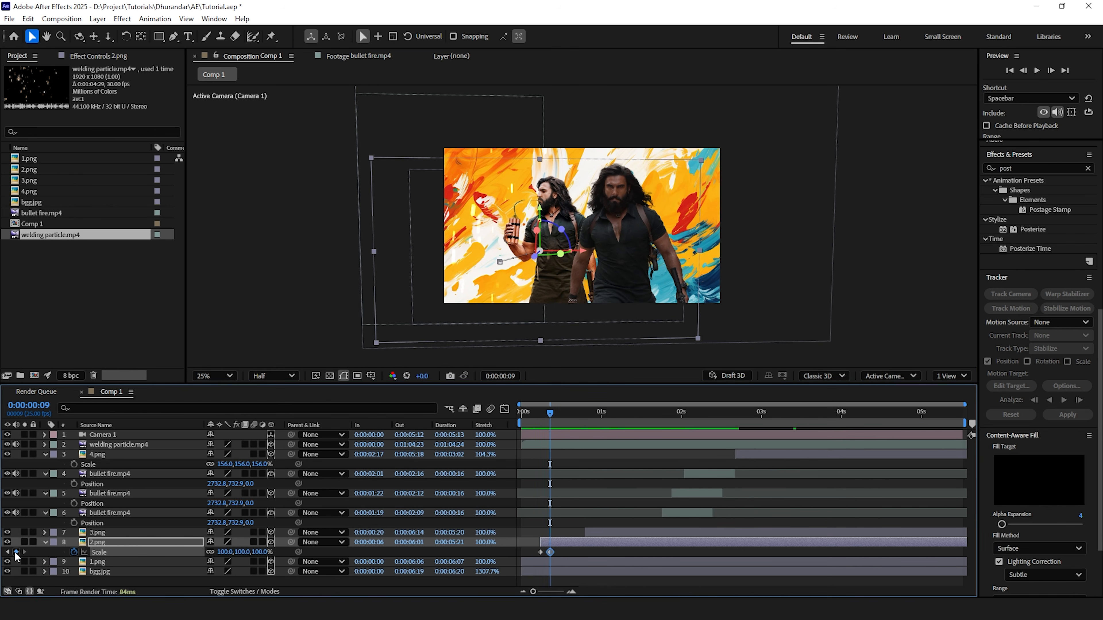
{"action": "left_click", "coordinate": [541, 410]}
{"action": "key", "text": "shift+p"}
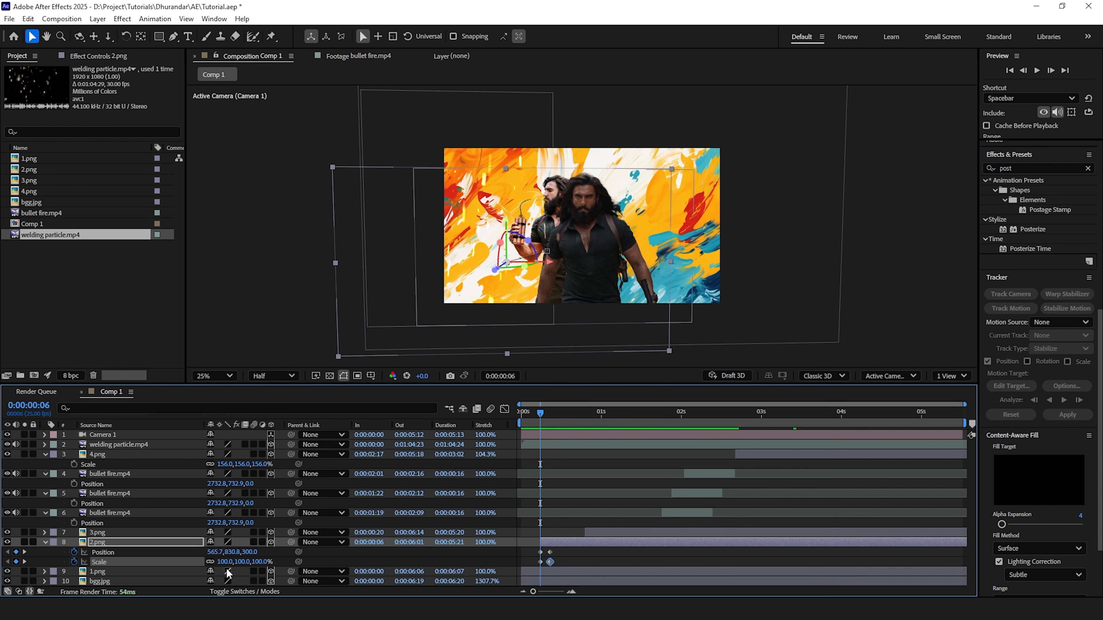
{"action": "left_click_drag", "start_coordinate": [228, 562], "coordinate": [212, 563]}
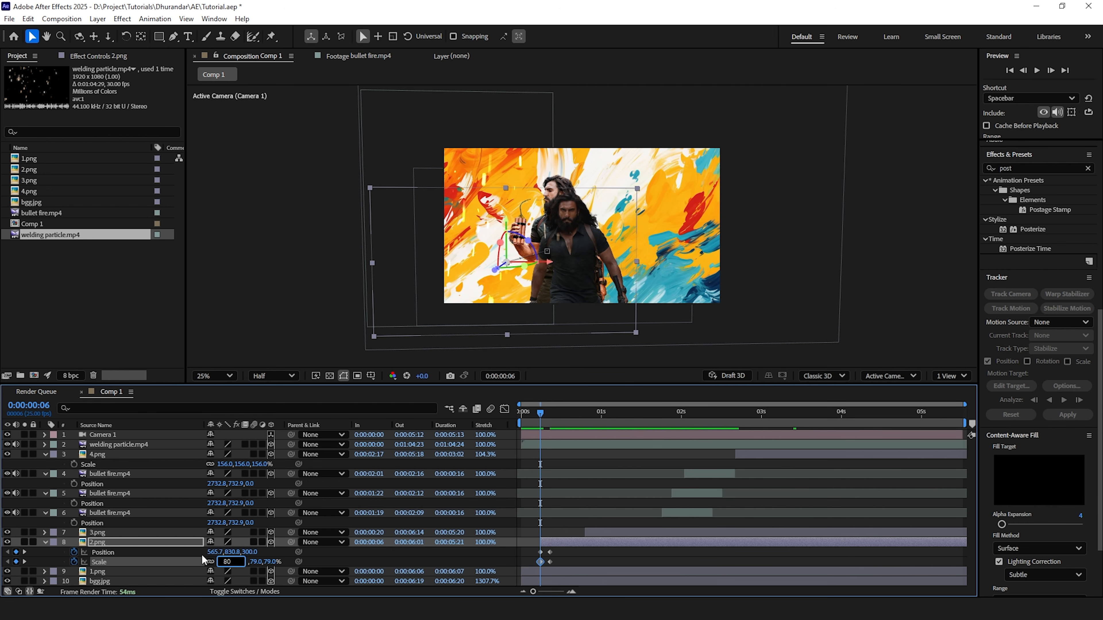
{"action": "key", "text": "Return"}
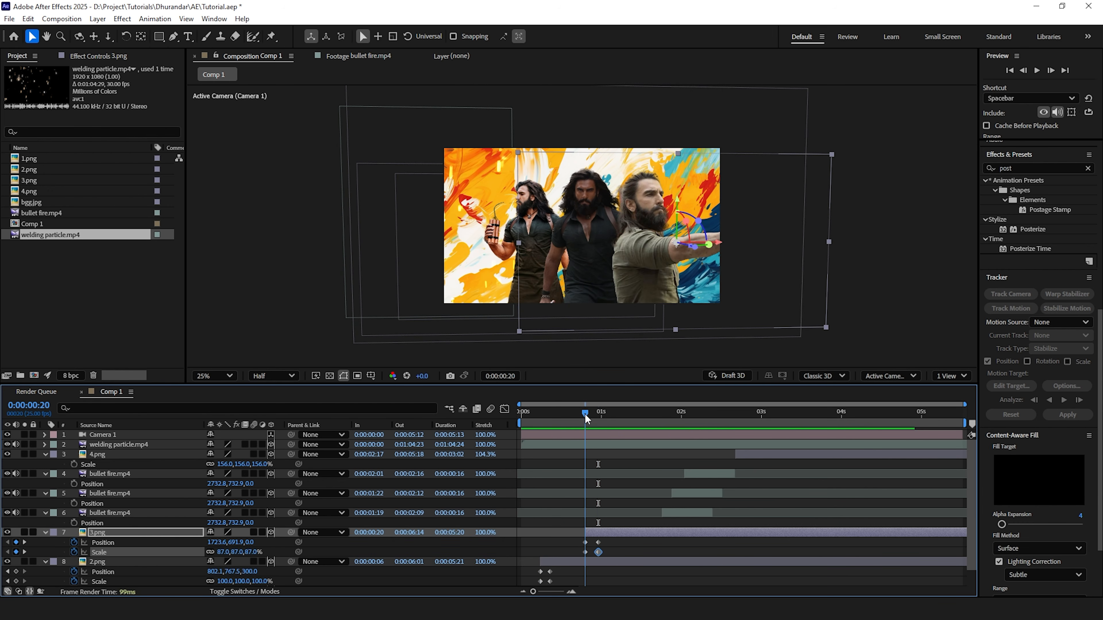
Offset 3.png's starting Position horizontally at 0:00:00:20, set its end Position to about 1688, 692 and preview the entrance.
{"action": "left_click_drag", "start_coordinate": [219, 542], "coordinate": [237, 557]}
{"action": "left_click_drag", "start_coordinate": [216, 543], "coordinate": [168, 538]}
{"action": "left_click_drag", "start_coordinate": [585, 414], "coordinate": [598, 422]}
{"action": "left_click", "coordinate": [175, 534]}
{"action": "left_click_drag", "start_coordinate": [215, 543], "coordinate": [240, 543]}
{"action": "left_click", "coordinate": [564, 414]}
{"action": "key", "text": "space"}
Start 4.png at 0:00:02:05 and keyframe its Position and Scale at 0:00:02:05 and 0:00:02:08.
{"action": "left_click_drag", "start_coordinate": [628, 409], "coordinate": [694, 427]}
{"action": "left_click", "coordinate": [746, 454]}
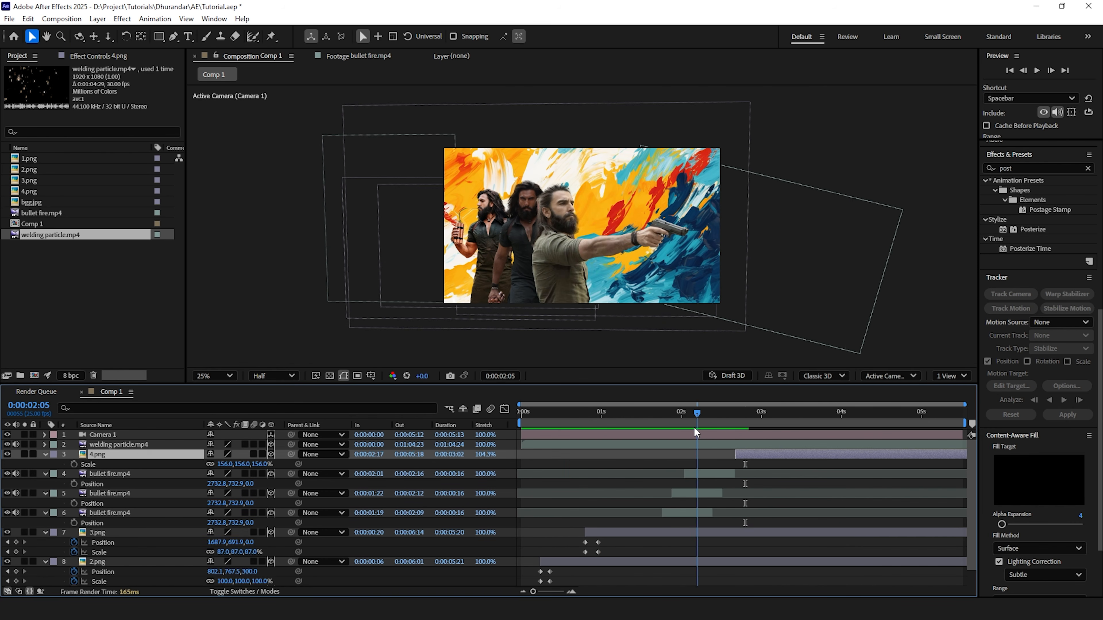
{"action": "key", "text": "["}
{"action": "key", "text": "shift+p"}
{"action": "left_click", "coordinate": [74, 464]}
{"action": "left_click", "coordinate": [74, 474]}
{"action": "key", "text": "Page_Down"}
{"action": "key", "text": "Page_Down"}
{"action": "key", "text": "Page_Down"}
{"action": "left_click", "coordinate": [16, 474]}
{"action": "left_click", "coordinate": [16, 465]}
Set 4.png's Scale to 130% at 0:00:02:05 and offset its starting Position horizontally.
{"action": "left_click_drag", "start_coordinate": [224, 474], "coordinate": [164, 481]}
{"action": "left_click_drag", "start_coordinate": [214, 464], "coordinate": [182, 465]}
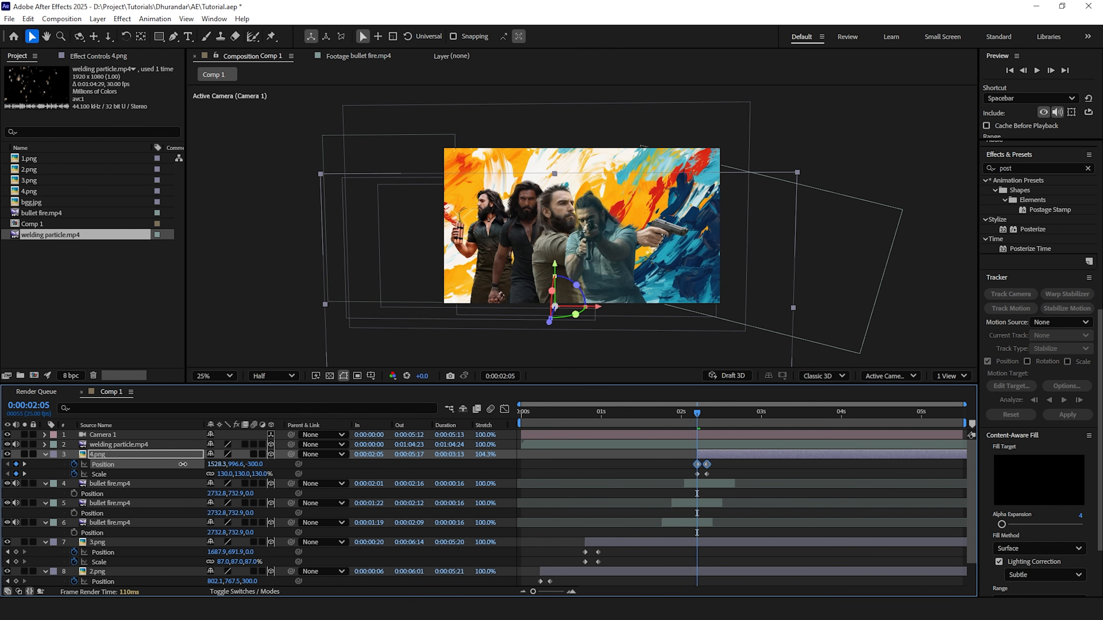
{"action": "left_click", "coordinate": [25, 465]}
{"action": "left_click_drag", "start_coordinate": [593, 465], "coordinate": [712, 461]}
{"action": "left_click_drag", "start_coordinate": [709, 416], "coordinate": [697, 417]}
{"action": "left_click_drag", "start_coordinate": [215, 464], "coordinate": [196, 464]}
{"action": "left_click", "coordinate": [25, 465]}
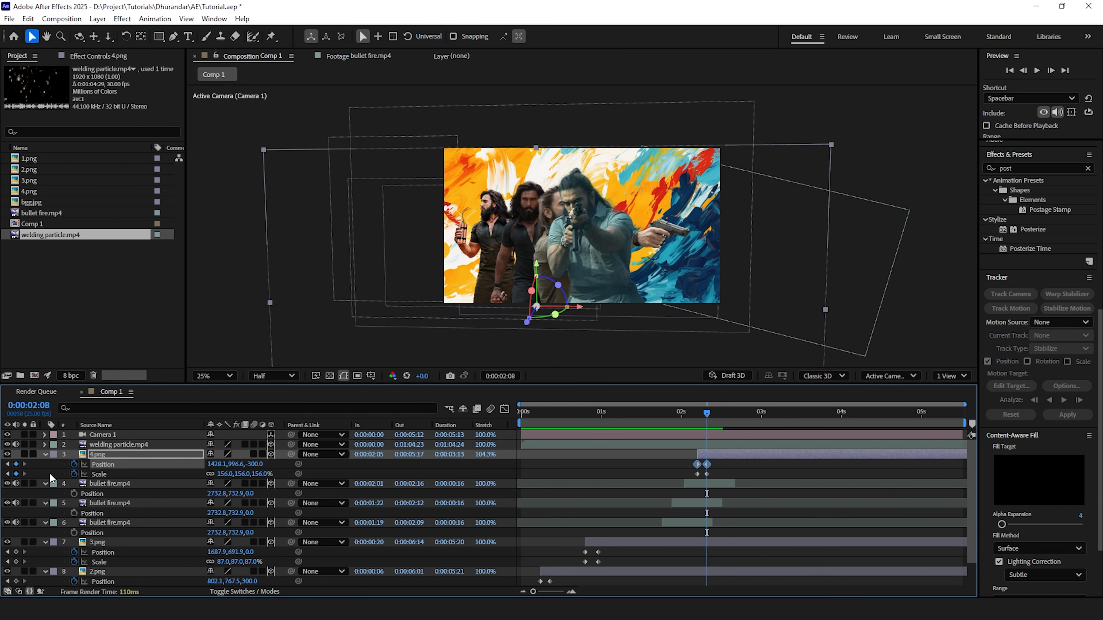
Refine 4.png's horizontal Position at both the 0:00:02:05 and 0:00:02:08 keyframes and preview its entrance.
{"action": "left_click", "coordinate": [45, 454]}
{"action": "key", "text": "p"}
{"action": "left_click_drag", "start_coordinate": [708, 414], "coordinate": [698, 414]}
{"action": "left_click_drag", "start_coordinate": [215, 464], "coordinate": [178, 464]}
{"action": "left_click_drag", "start_coordinate": [699, 414], "coordinate": [707, 417]}
{"action": "left_click_drag", "start_coordinate": [215, 465], "coordinate": [269, 464]}
{"action": "left_click_drag", "start_coordinate": [708, 414], "coordinate": [698, 415]}
{"action": "left_click_drag", "start_coordinate": [215, 464], "coordinate": [252, 465]}
{"action": "key", "text": "space"}
{"action": "mouse_move", "coordinate": [697, 415]}
{"action": "left_mouse_down"}
{"action": "mouse_move", "coordinate": [598, 415]}
{"action": "mouse_move", "coordinate": [697, 415]}
{"action": "left_mouse_up"}
Collapse 4.png's properties, reveal Camera 1's Position keyframes and go to 0:00:00:11.
{"action": "left_click", "coordinate": [45, 454]}
{"action": "left_click", "coordinate": [102, 435]}
{"action": "key", "text": "p"}
{"action": "left_click_drag", "start_coordinate": [698, 415], "coordinate": [558, 415]}
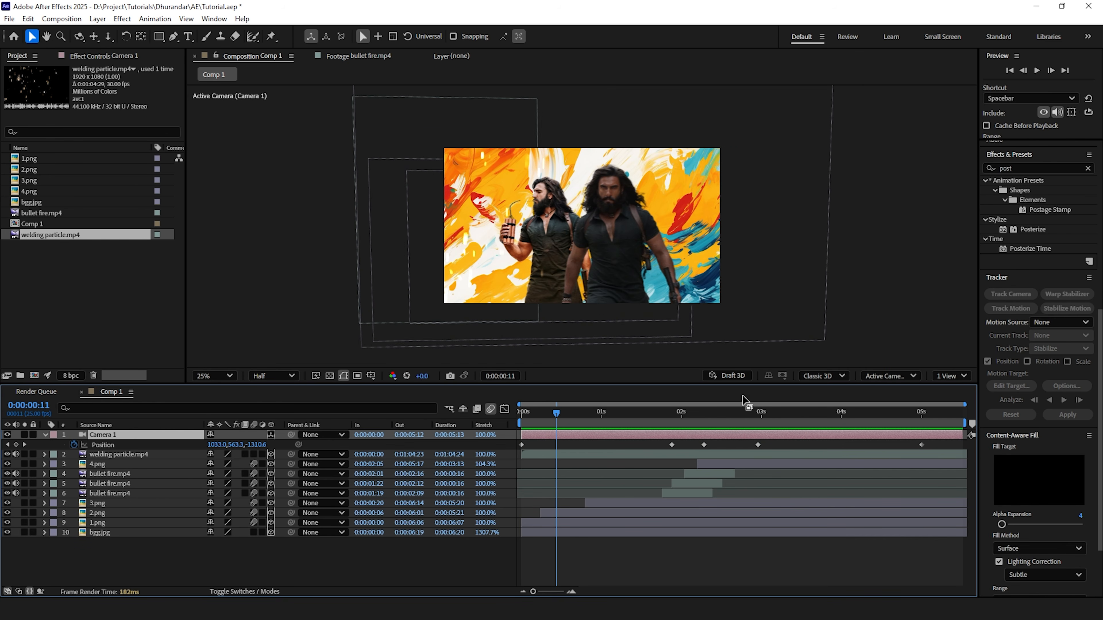
Find the Directional Blur effect and apply it to the 2.png layer.
{"action": "left_click", "coordinate": [1032, 167]}
{"action": "key", "text": "BackSpace"}
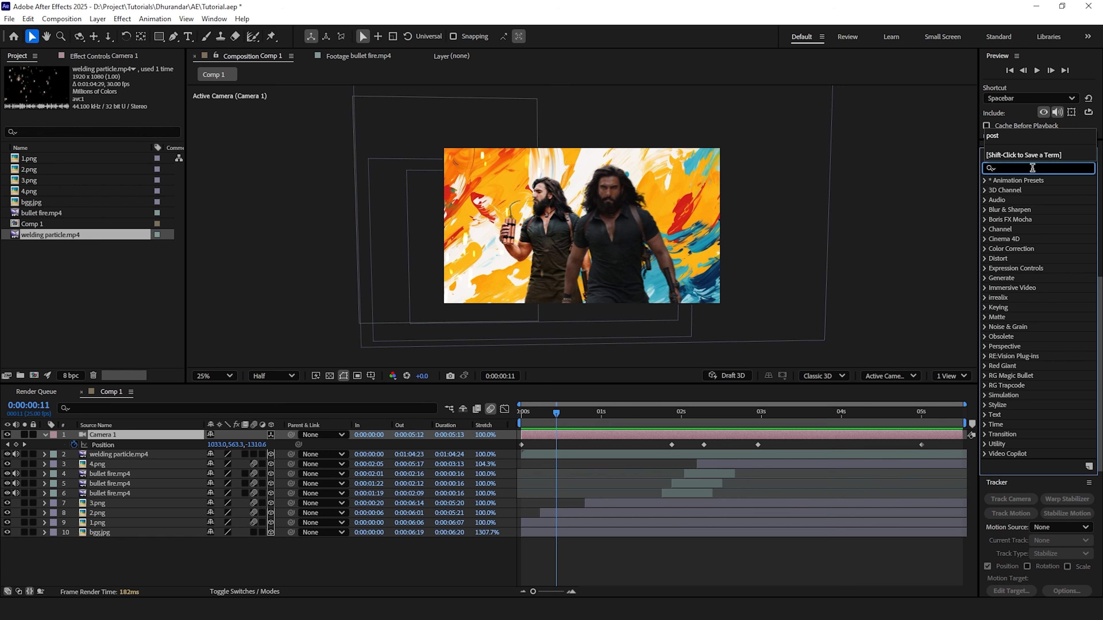
{"action": "left_click", "coordinate": [1033, 168]}
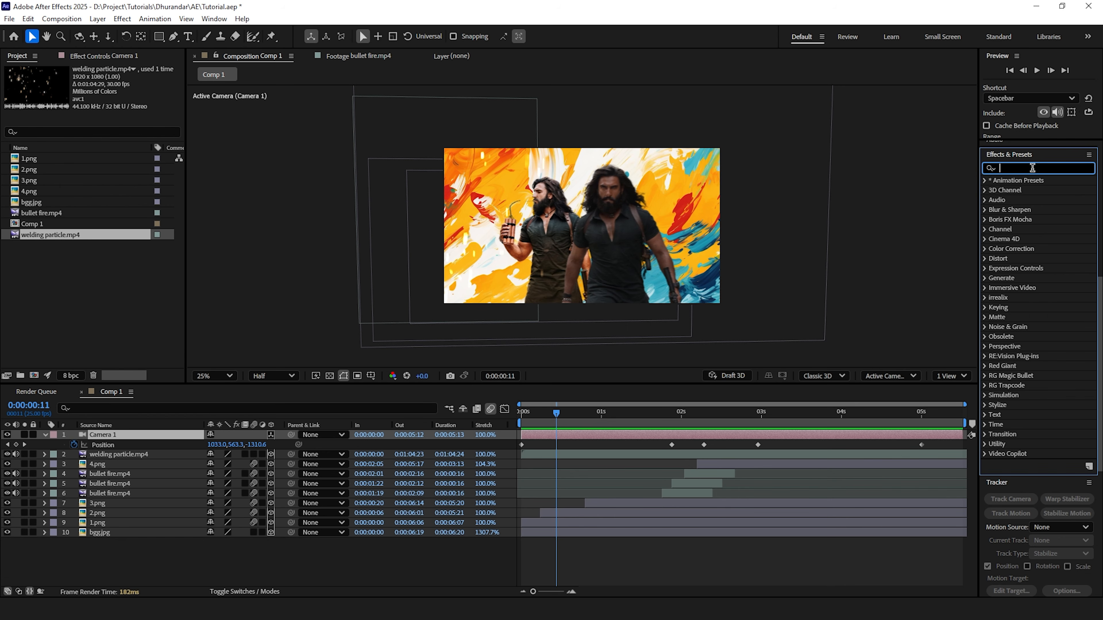
{"action": "type", "text": "direct"}
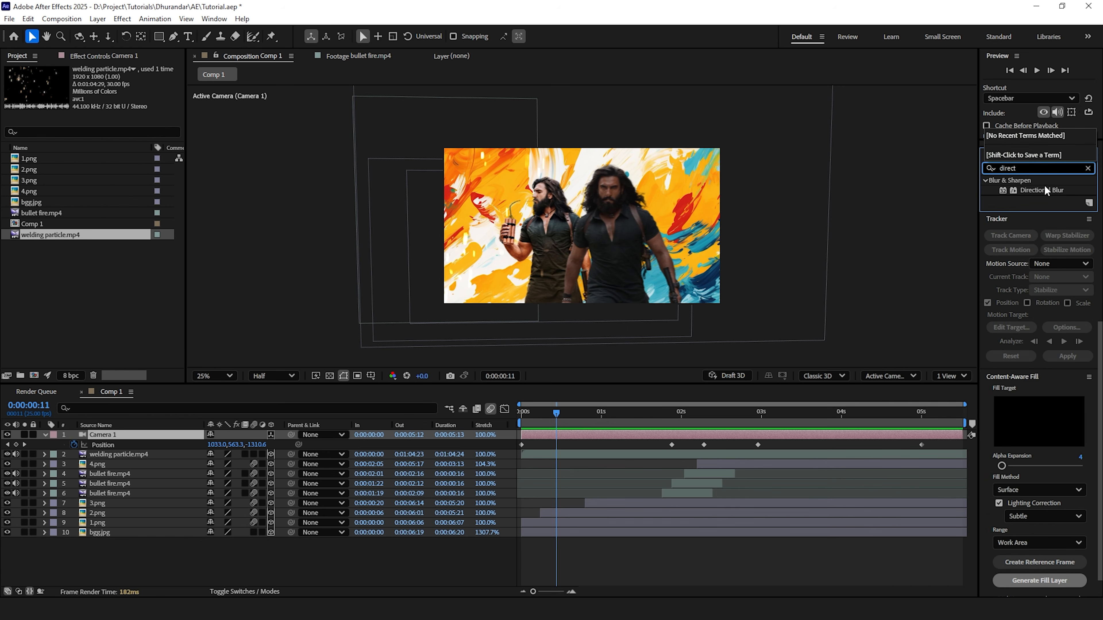
{"action": "left_click", "coordinate": [1043, 190]}
{"action": "left_click_drag", "start_coordinate": [1041, 190], "coordinate": [130, 515]}
Set 2.png's Directional Blur to a Blur Length of 100 and a Direction of 60° at 0:00:00:06.
{"action": "left_click", "coordinate": [44, 513]}
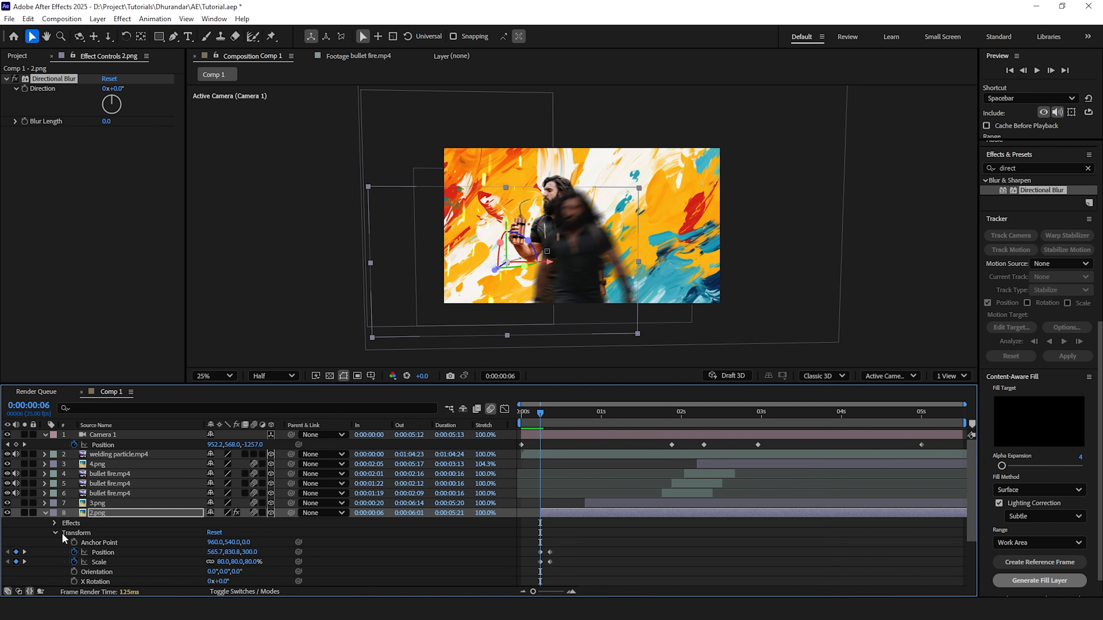
{"action": "left_click", "coordinate": [55, 523]}
{"action": "left_click", "coordinate": [65, 533]}
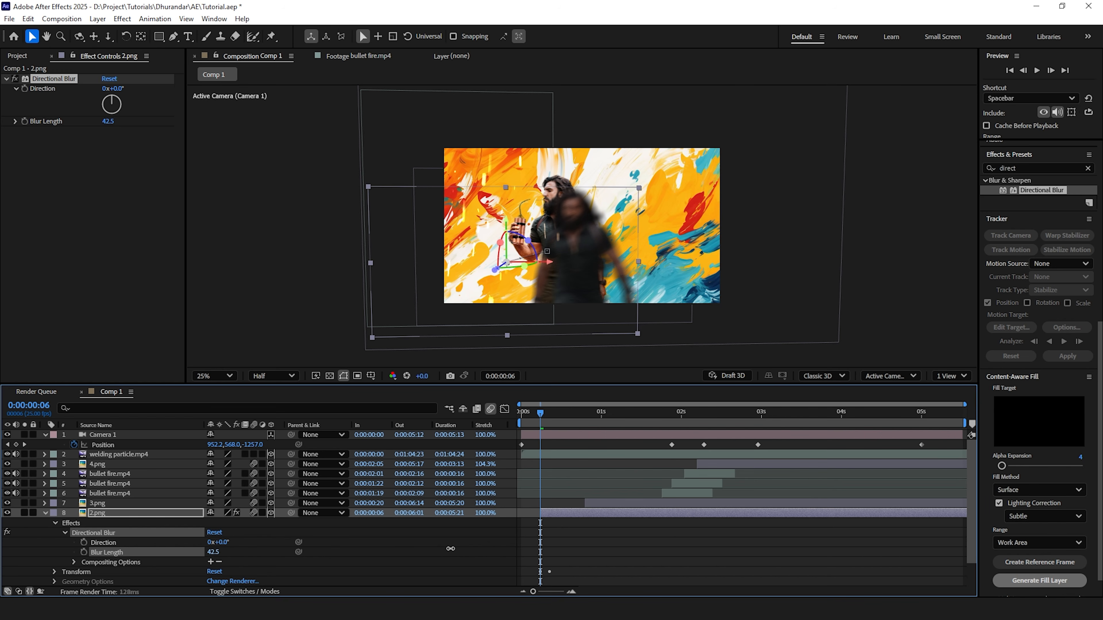
{"action": "left_click_drag", "start_coordinate": [1018, 500], "coordinate": [1100, 506]}
{"action": "type", "text": "10"}
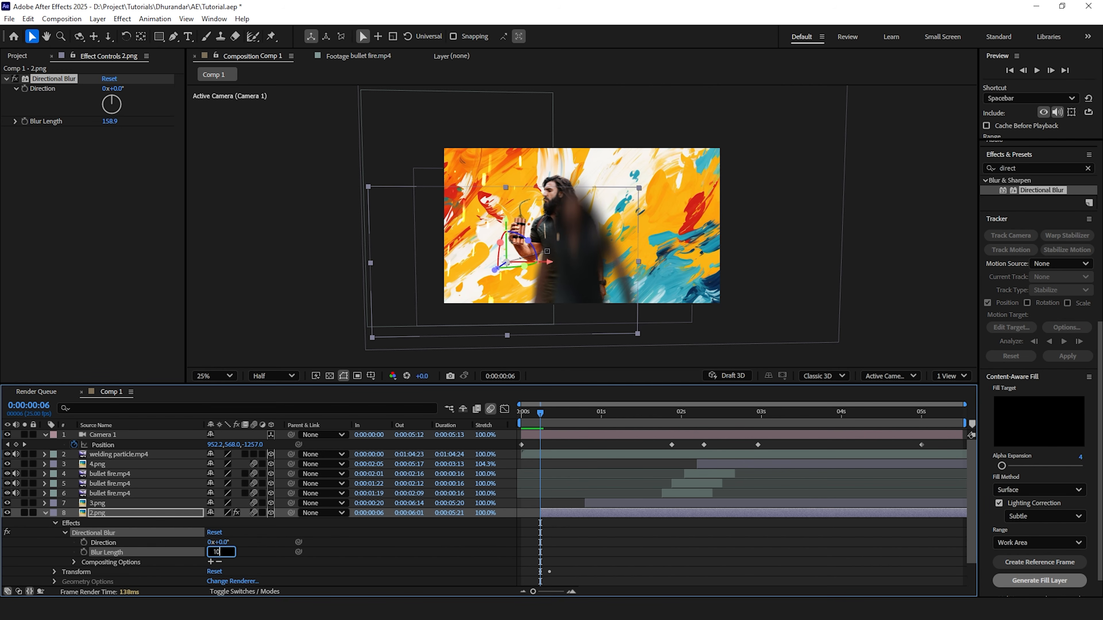
{"action": "type", "text": "0"}
{"action": "left_click", "coordinate": [267, 553]}
{"action": "left_click_drag", "start_coordinate": [218, 543], "coordinate": [261, 533]}
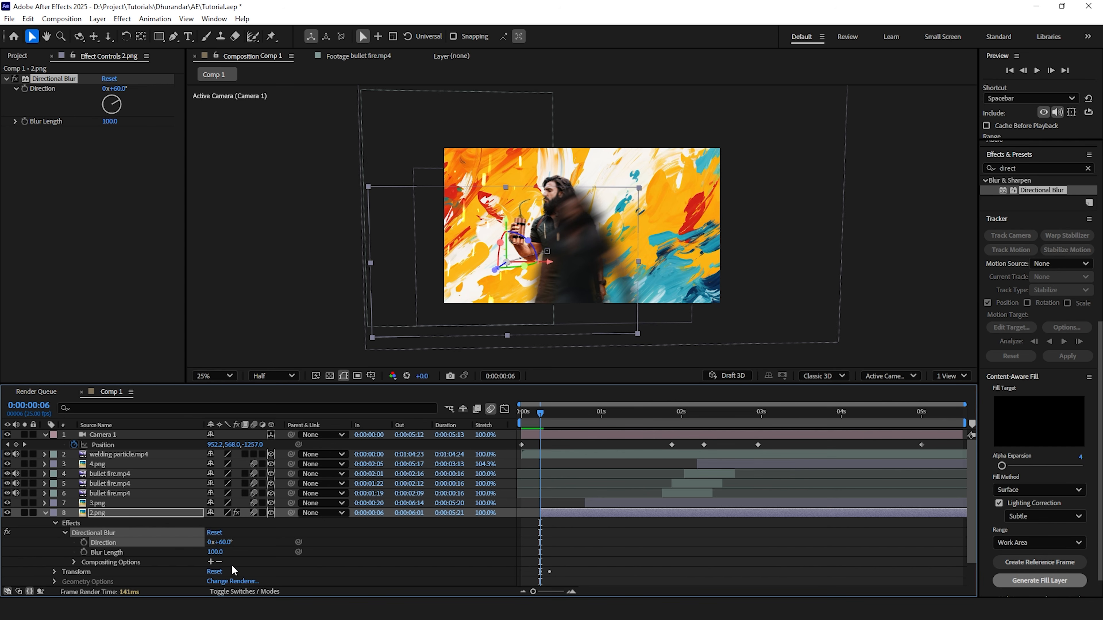
Keyframe 2.png's Blur Length from 100 at 0:00:00:06 to 0 at 0:00:00:09 and check the transition.
{"action": "left_click", "coordinate": [84, 553]}
{"action": "scroll", "coordinate": [482, 552], "scroll_direction": "down", "scroll_amount": 1}
{"action": "left_click", "coordinate": [101, 486]}
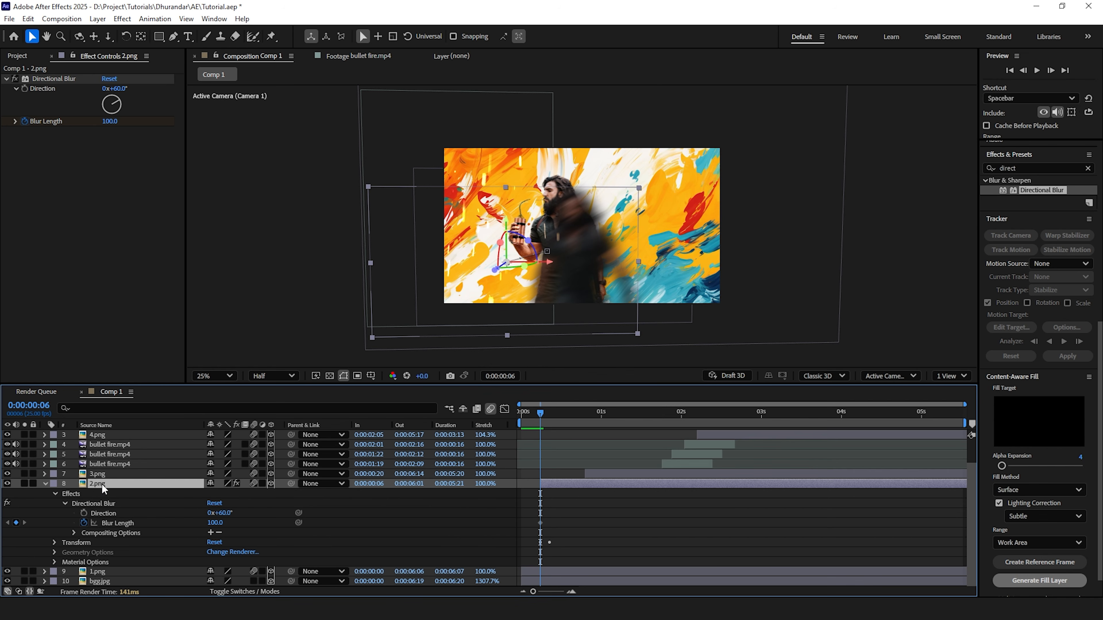
{"action": "key", "text": "u"}
{"action": "left_click", "coordinate": [550, 413]}
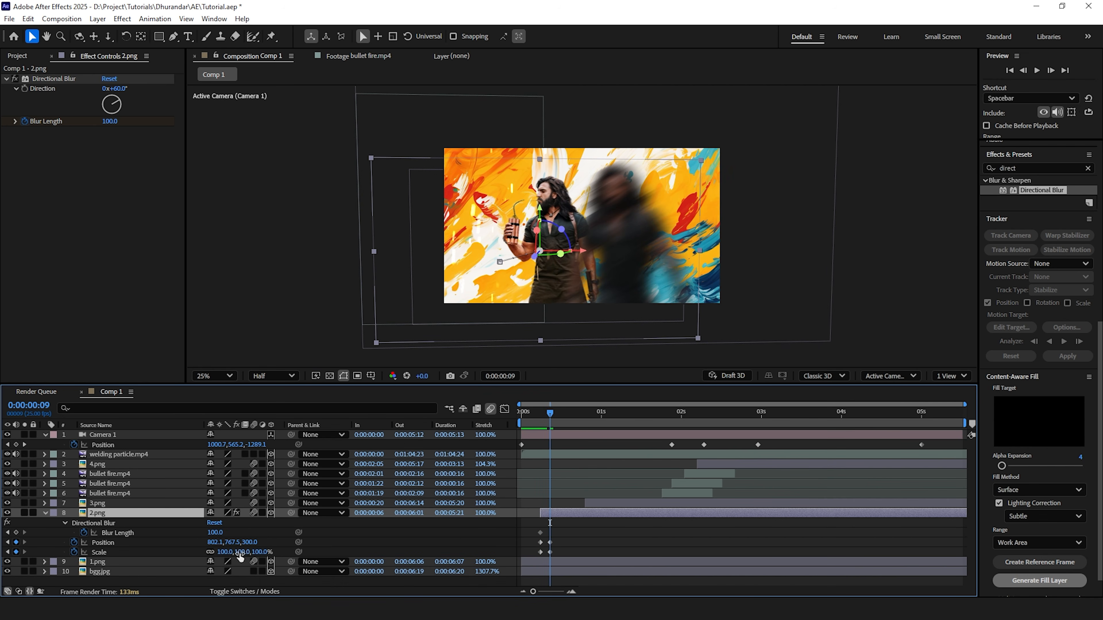
{"action": "left_click_drag", "start_coordinate": [216, 533], "coordinate": [211, 534]}
{"action": "left_click", "coordinate": [211, 534]}
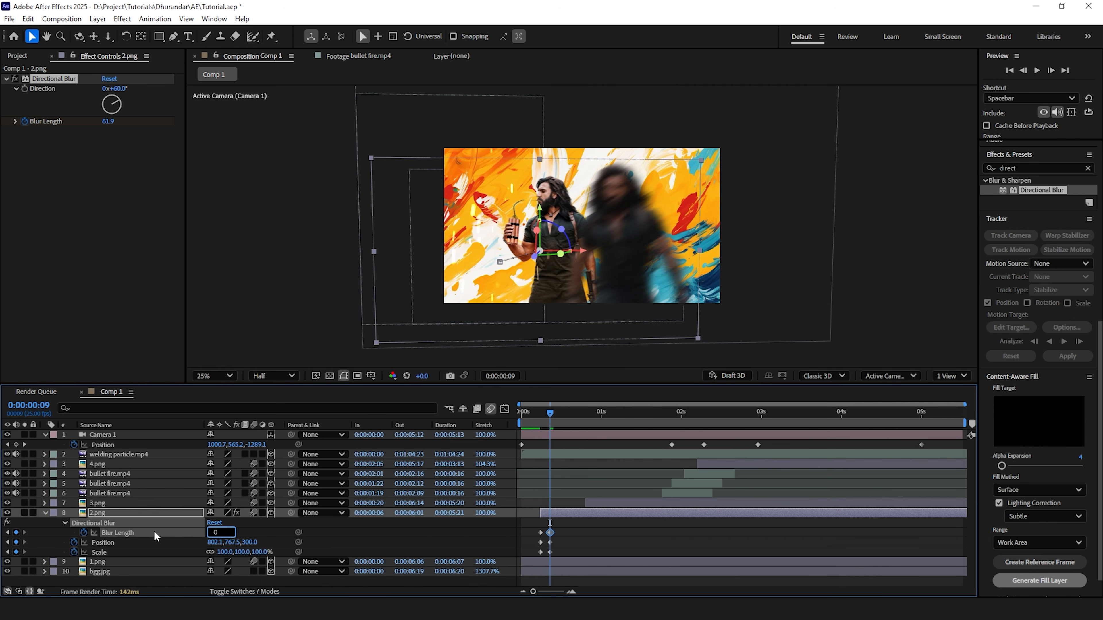
{"action": "type", "text": "0"}
{"action": "key", "text": "Return"}
{"action": "left_click", "coordinate": [540, 417]}
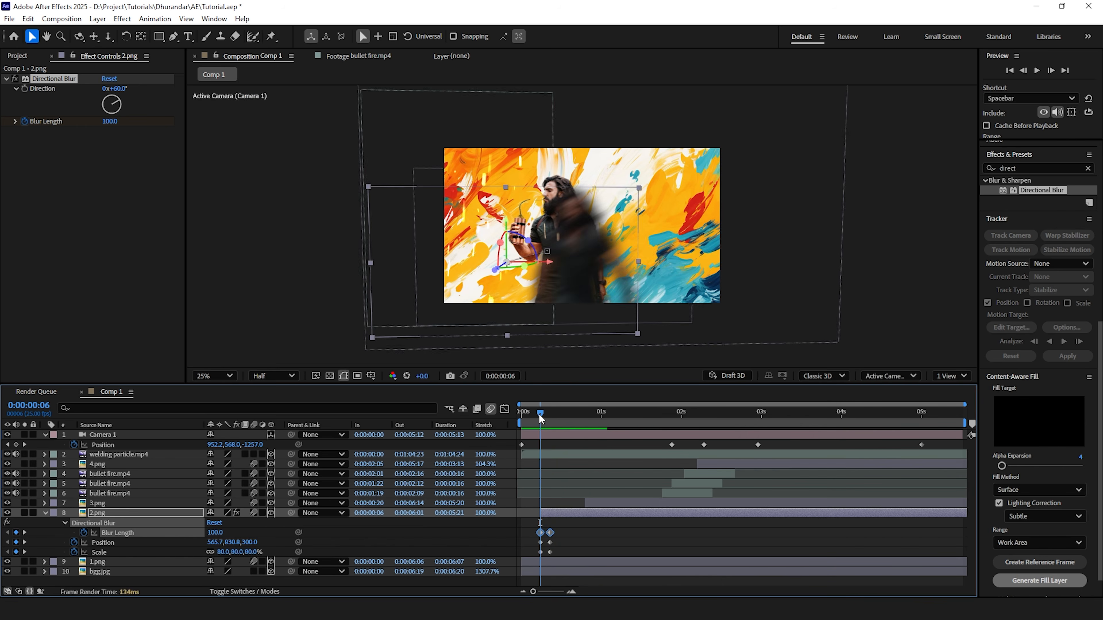
{"action": "mouse_move", "coordinate": [541, 418]}
{"action": "left_mouse_down"}
{"action": "mouse_move", "coordinate": [523, 420]}
{"action": "mouse_move", "coordinate": [550, 421]}
{"action": "left_mouse_up"}
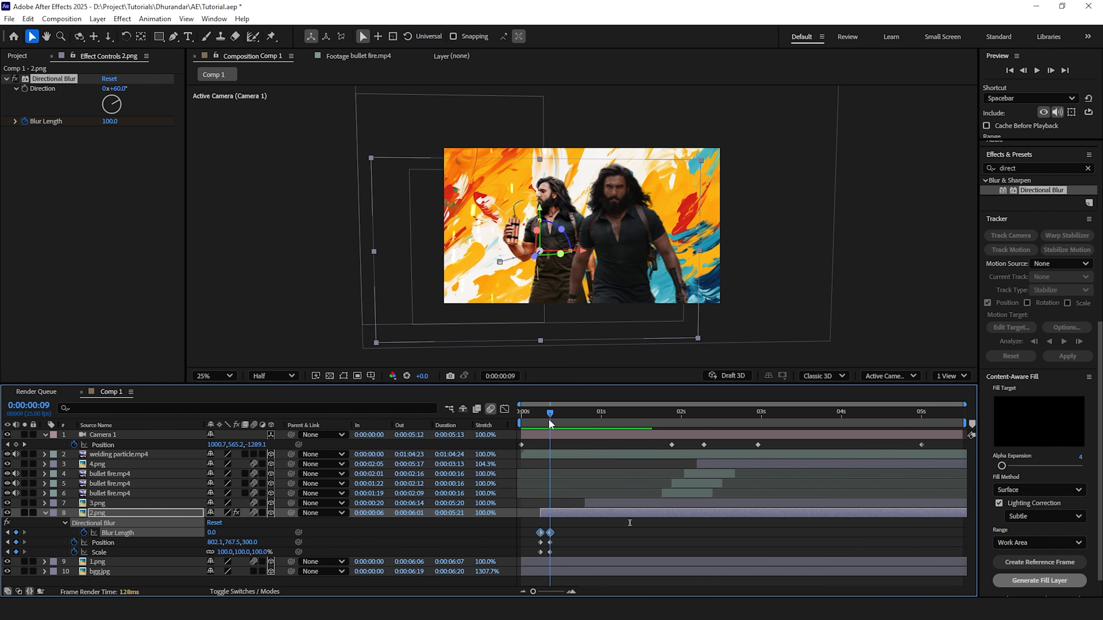
Copy 2.png's Directional Blur to 3.png, line up its Blur Length keyframes with the entrance at 0:00:00:20, and check it.
{"action": "left_click", "coordinate": [112, 525]}
{"action": "key", "text": "ctrl+c"}
{"action": "left_click", "coordinate": [609, 502]}
{"action": "key", "text": "ctrl+v"}
{"action": "key", "text": "u"}
{"action": "left_click_drag", "start_coordinate": [594, 524], "coordinate": [598, 523]}
{"action": "left_click", "coordinate": [586, 416]}
{"action": "left_click_drag", "start_coordinate": [585, 417], "coordinate": [598, 421]}
{"action": "left_click_drag", "start_coordinate": [597, 548], "coordinate": [576, 524]}
{"action": "left_click_drag", "start_coordinate": [597, 420], "coordinate": [592, 420]}
Copy 3.png's Directional Blur to 4.png and move its Blur Length keyframes to the entrance at 0:00:02:05.
{"action": "left_click", "coordinate": [54, 79]}
{"action": "key", "text": "ctrl+c"}
{"action": "left_click", "coordinate": [113, 464]}
{"action": "key", "text": "ctrl+v"}
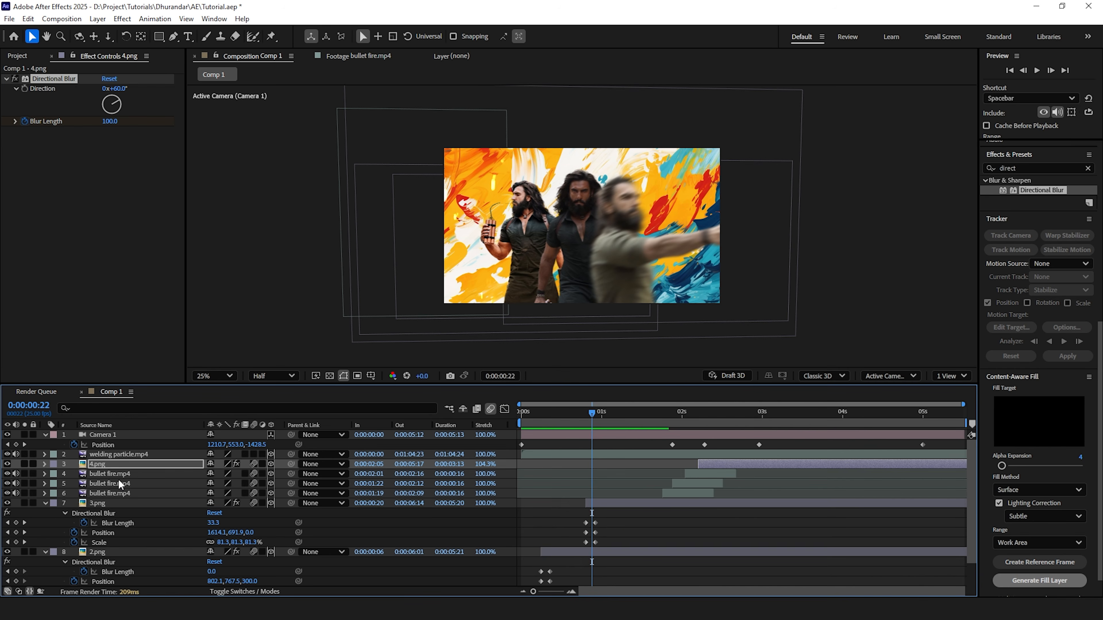
{"action": "key", "text": "u"}
{"action": "left_click_drag", "start_coordinate": [581, 479], "coordinate": [632, 490]}
{"action": "key", "text": "ctrl+x"}
{"action": "left_click", "coordinate": [24, 493]}
{"action": "key", "text": "ctrl+v"}
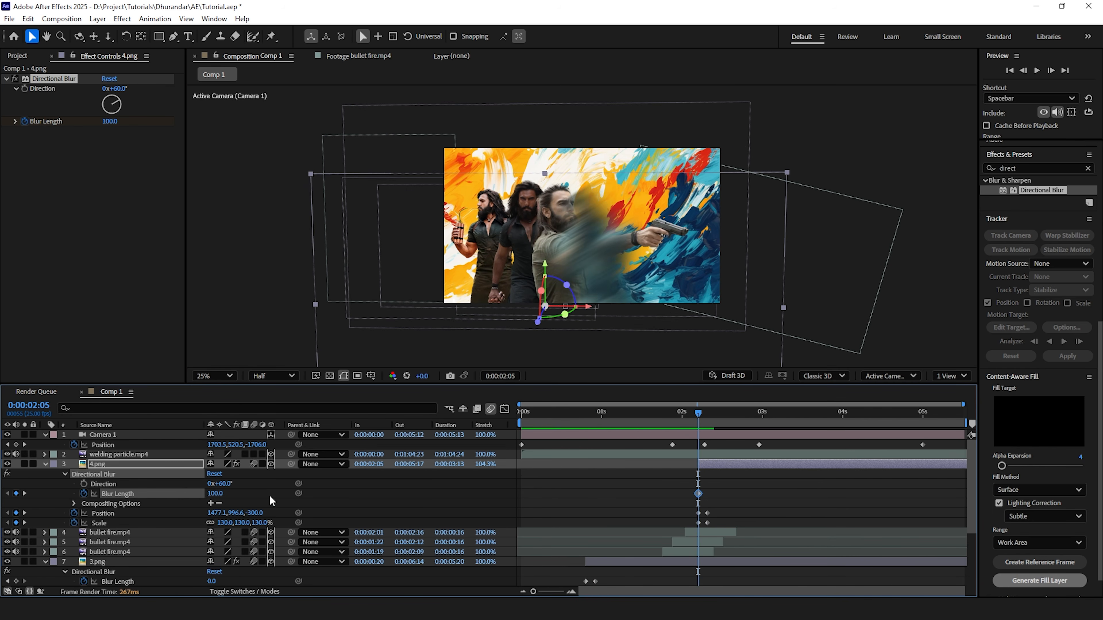
Set 4.png's Blur Length to 0.1 and preview the animation.
{"action": "left_click", "coordinate": [215, 494]}
{"action": "type", "text": "0.1"}
{"action": "left_click_drag", "start_coordinate": [699, 414], "coordinate": [506, 404]}
{"action": "key", "text": "Return"}
{"action": "key", "text": "space"}
{"action": "key", "text": "space"}
Collapse the properties of all expanded layers and preview the composition from the start.
{"action": "left_click", "coordinate": [45, 465]}
{"action": "left_click", "coordinate": [45, 504]}
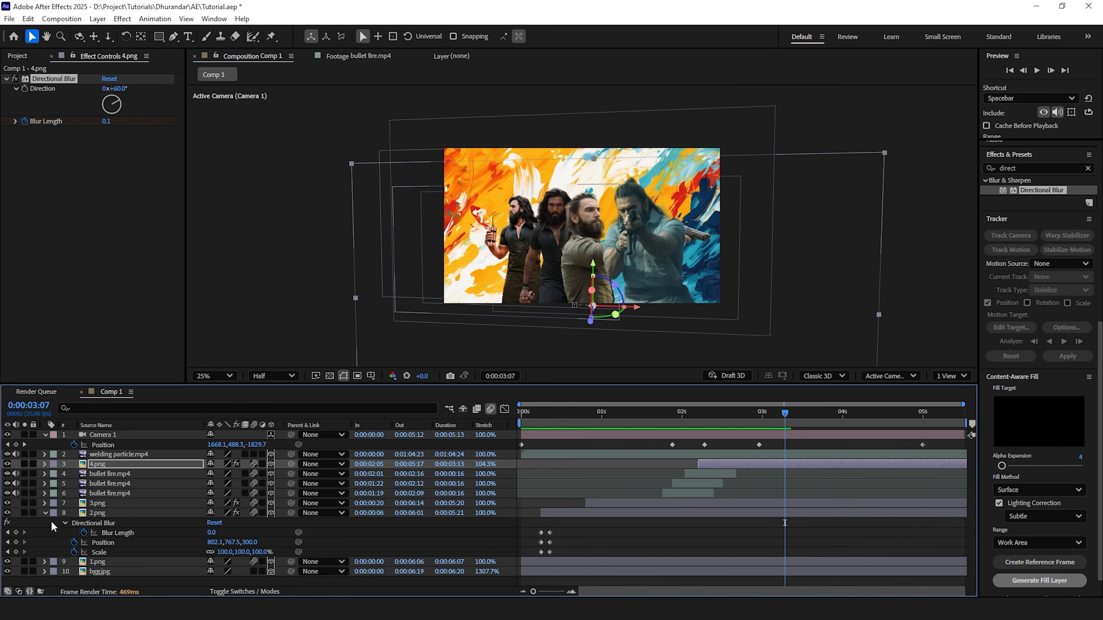
{"action": "left_click", "coordinate": [45, 513]}
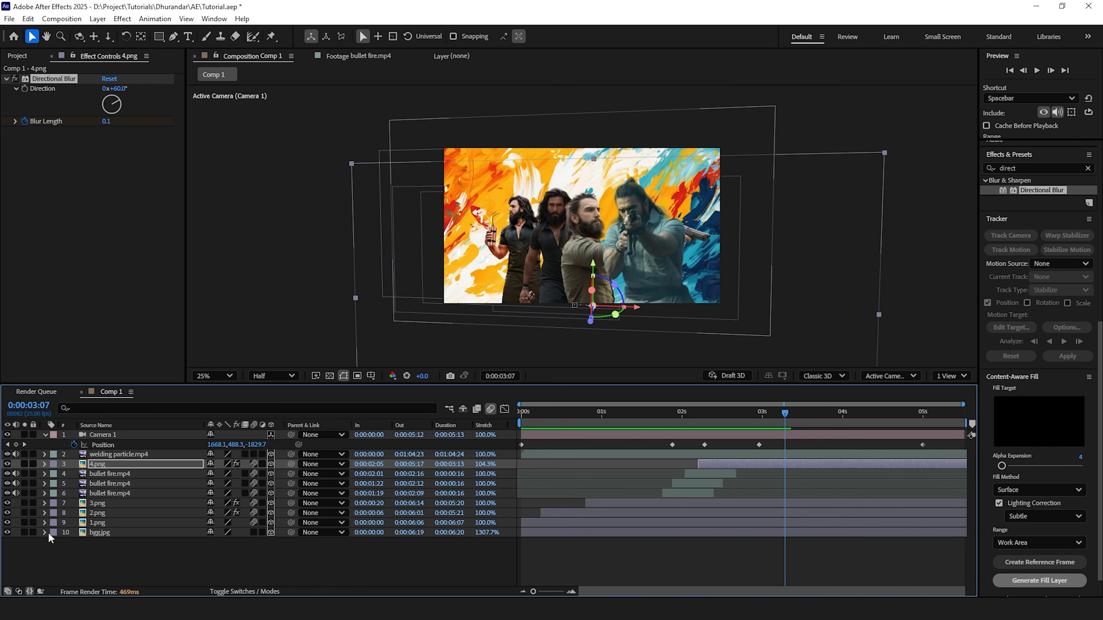
{"action": "left_click", "coordinate": [45, 435]}
{"action": "left_click", "coordinate": [202, 558]}
{"action": "left_click", "coordinate": [521, 414]}
{"action": "key", "text": "space"}
{"action": "key", "text": "space"}
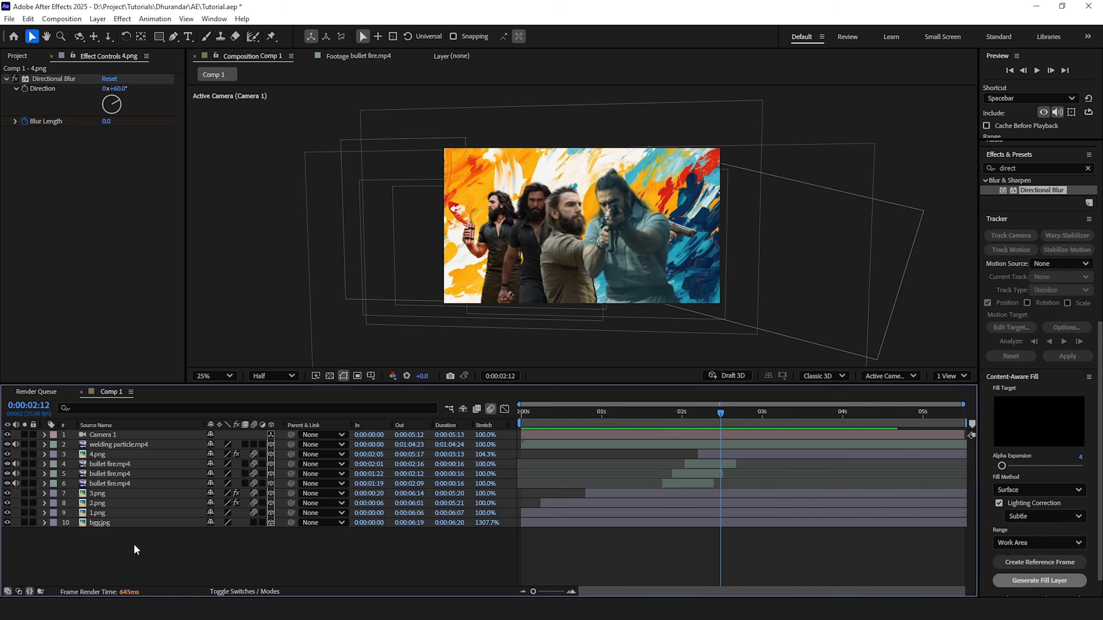
Select the 1.png, 2.png and 3.png layers together.
{"action": "left_click", "coordinate": [114, 523]}
{"action": "left_click", "coordinate": [1020, 168]}
{"action": "left_click", "coordinate": [109, 493]}
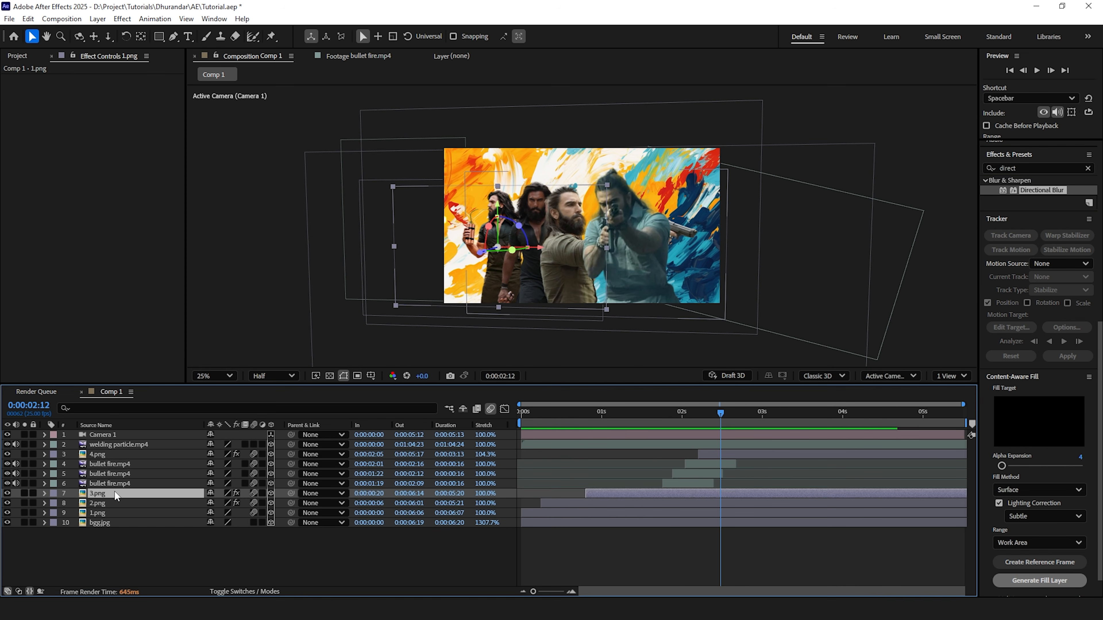
{"action": "left_click", "coordinate": [108, 513]}
{"action": "left_click", "coordinate": [109, 493], "text": "shift"}
Apply Lumetri Color to bgg.jpg, set its Saturation to 19, and return to 0:00:00:00.
{"action": "left_click", "coordinate": [1039, 168]}
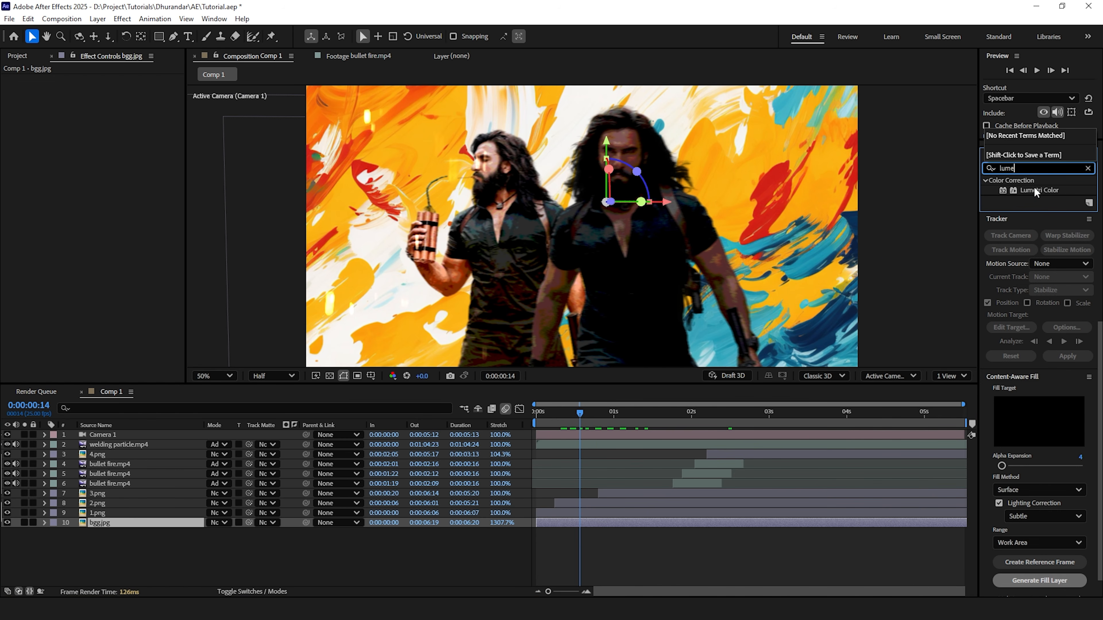
{"action": "left_click_drag", "start_coordinate": [1036, 193], "coordinate": [114, 523]}
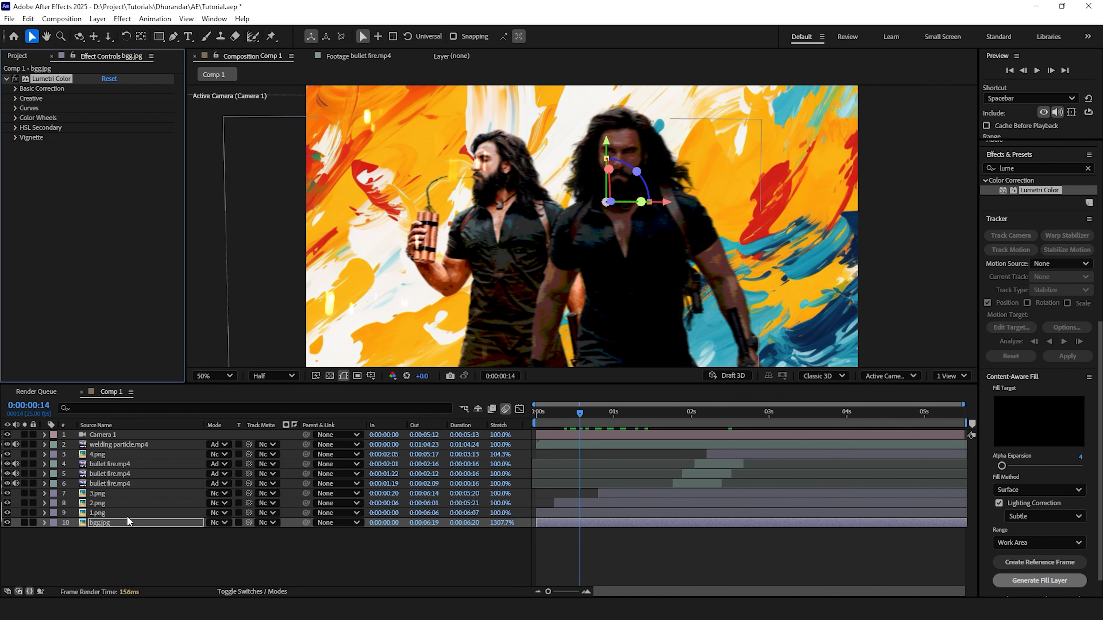
{"action": "left_click", "coordinate": [16, 88]}
{"action": "left_click_drag", "start_coordinate": [104, 161], "coordinate": [63, 160]}
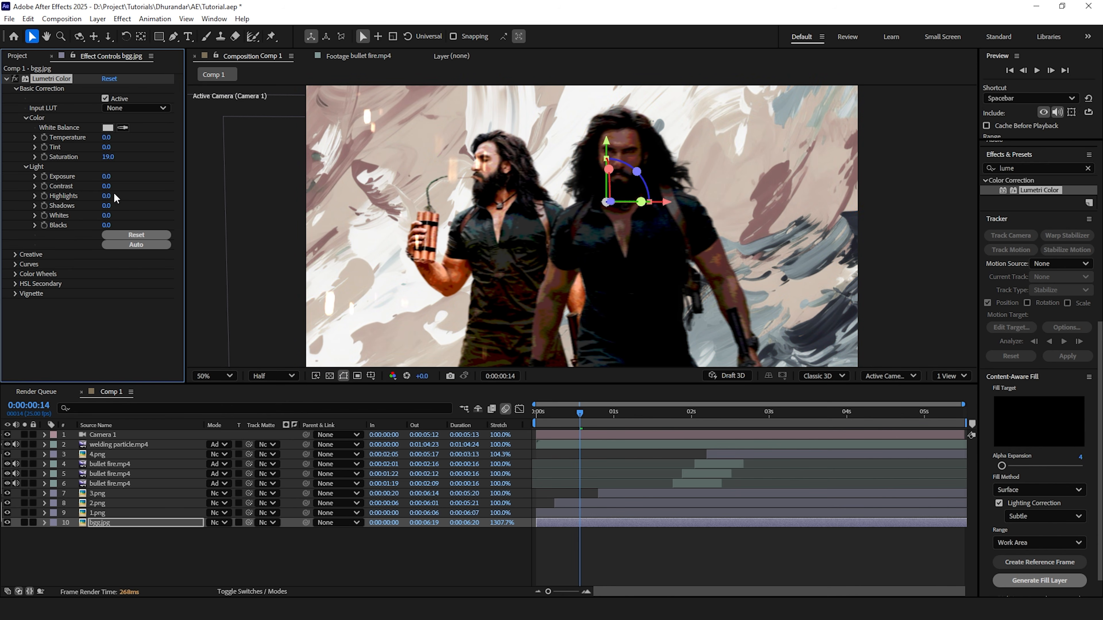
{"action": "key", "text": "comma"}
{"action": "left_click_drag", "start_coordinate": [560, 411], "coordinate": [154, 313]}
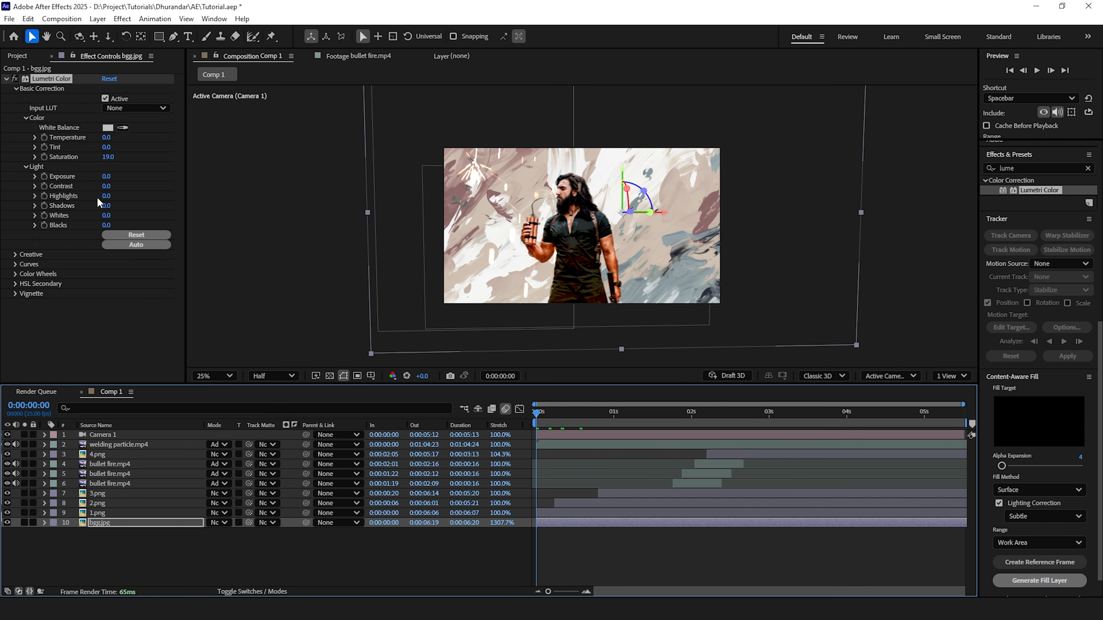
Try Exposure and Contrast changes on bgg.jpg, undo them, and set Highlights to -66.
{"action": "left_click_drag", "start_coordinate": [106, 177], "coordinate": [33, 198]}
{"action": "key", "text": "ctrl+z"}
{"action": "key", "text": "ctrl+z"}
{"action": "left_click_drag", "start_coordinate": [106, 187], "coordinate": [63, 198]}
{"action": "key", "text": "ctrl+z"}
Reveal the Color Wheels of bgg.jpg's Lumetri Color effect.
{"action": "left_click", "coordinate": [15, 274]}
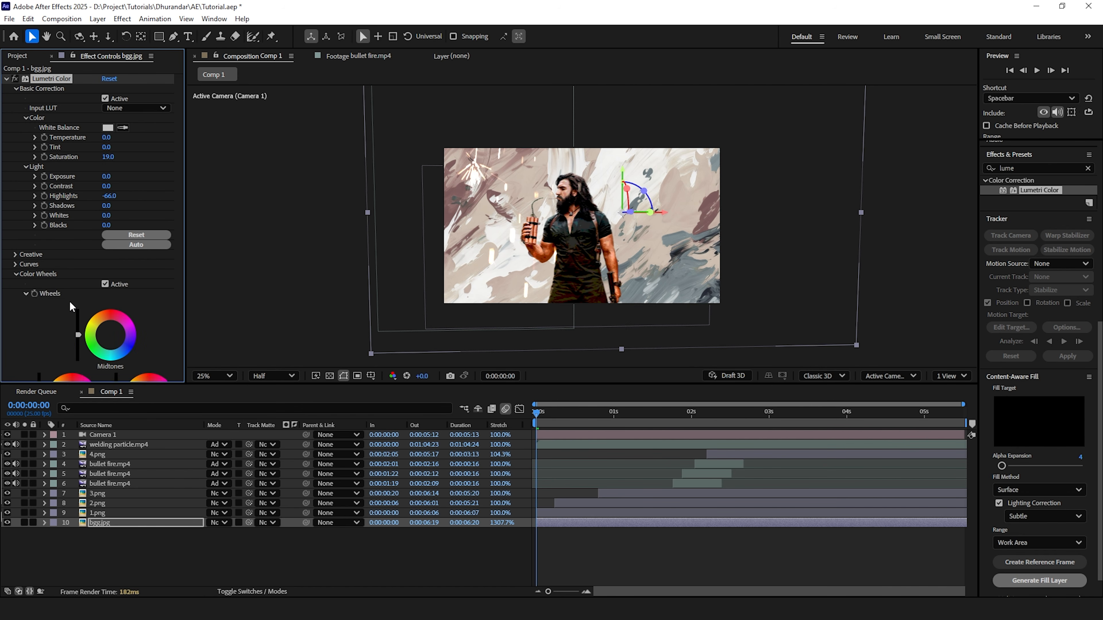
{"action": "scroll", "coordinate": [55, 333], "scroll_direction": "down", "scroll_amount": 3}
{"action": "scroll", "coordinate": [66, 259], "scroll_direction": "up", "scroll_amount": 3}
Try shifting bgg.jpg's Tint and Temperature in Lumetri Color, undoing each change.
{"action": "left_click_drag", "start_coordinate": [107, 148], "coordinate": [42, 159]}
{"action": "key", "text": "ctrl+z"}
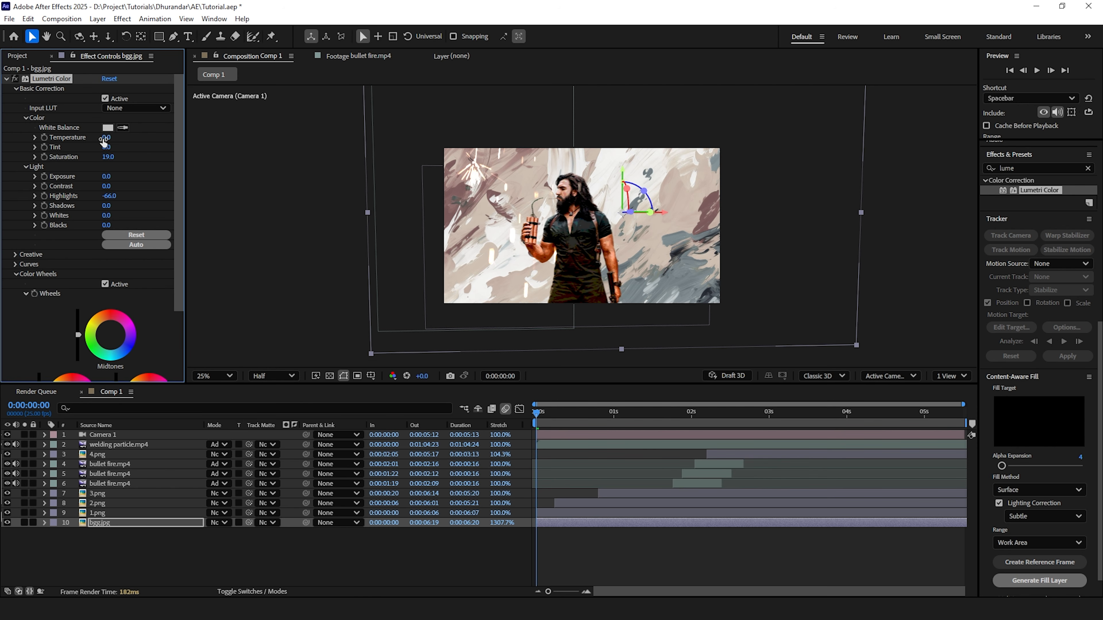
{"action": "left_click_drag", "start_coordinate": [106, 138], "coordinate": [163, 140]}
{"action": "key", "text": "ctrl+z"}
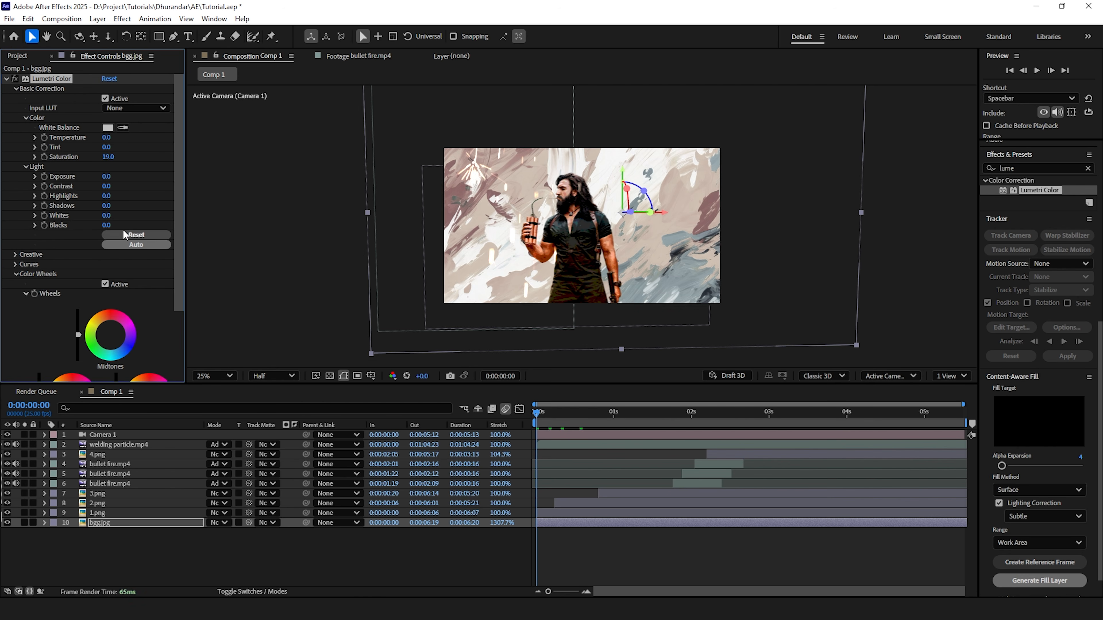
Tint bgg.jpg with the color wheels: shadows toward violet-blue, midtones toward magenta-pink and highlights toward pinkish red.
{"action": "scroll", "coordinate": [49, 330], "scroll_direction": "down", "scroll_amount": 2}
{"action": "scroll", "coordinate": [100, 309], "scroll_direction": "down", "scroll_amount": 1}
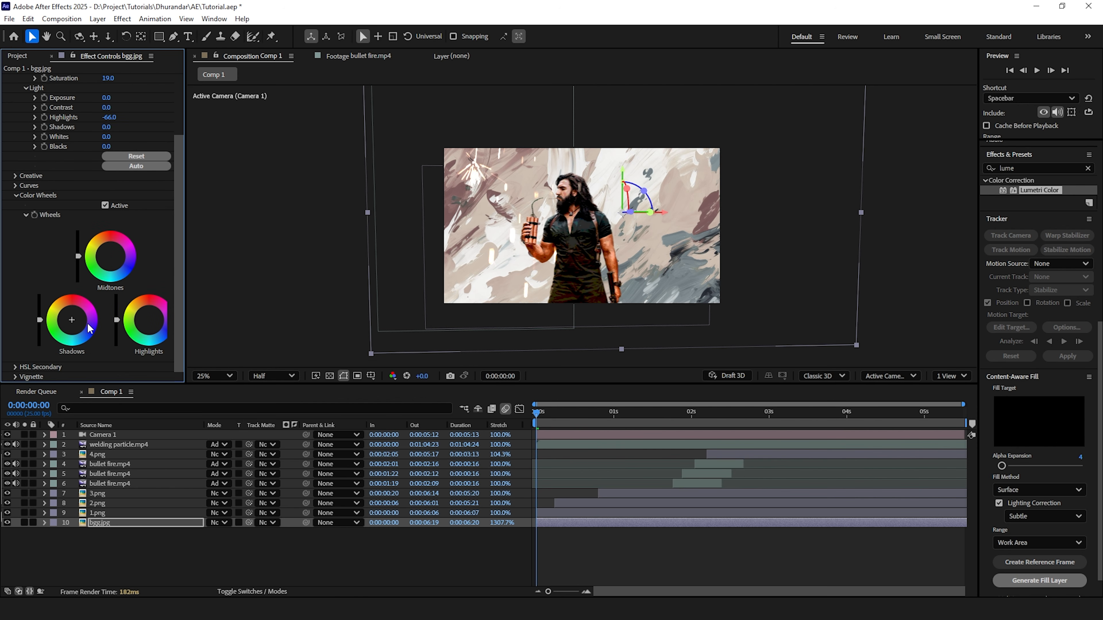
{"action": "left_click", "coordinate": [72, 320]}
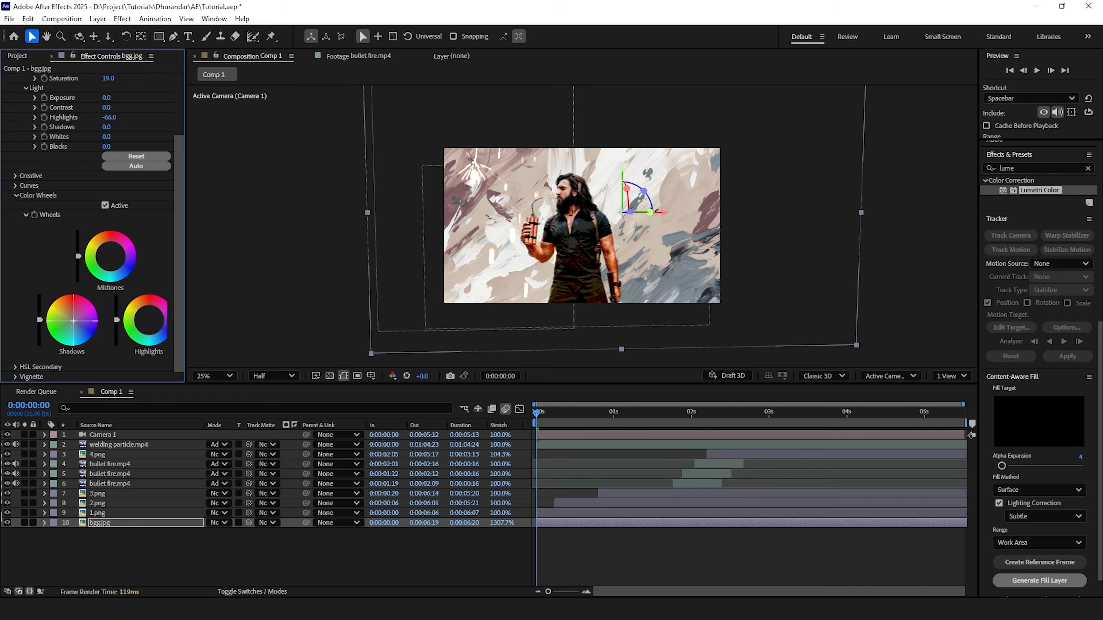
{"action": "left_click_drag", "start_coordinate": [89, 326], "coordinate": [87, 326]}
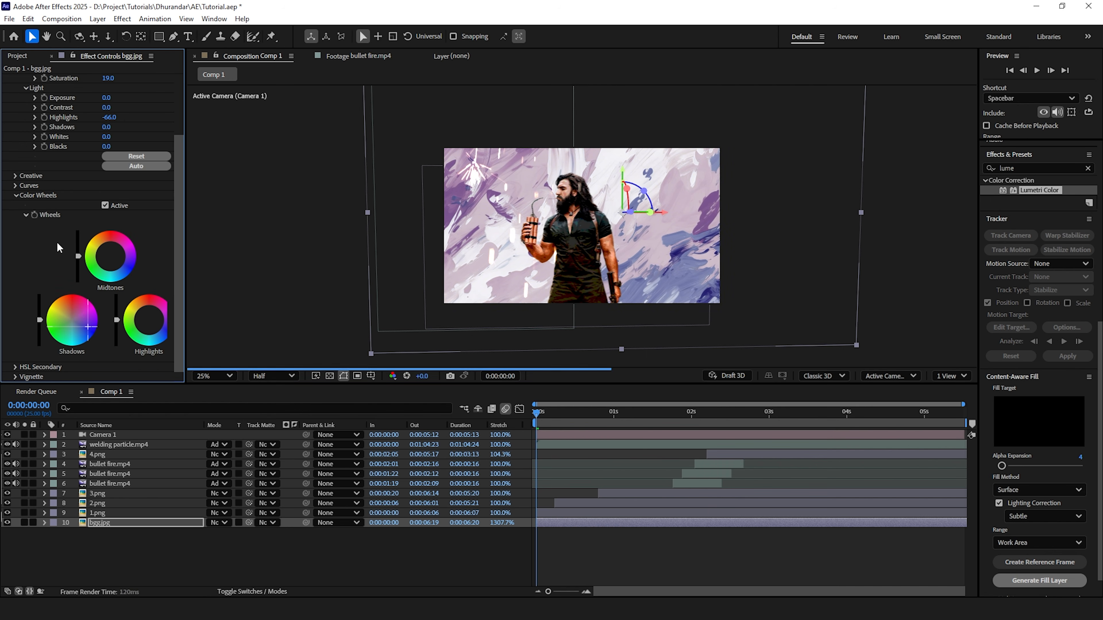
{"action": "left_click_drag", "start_coordinate": [112, 263], "coordinate": [113, 259]}
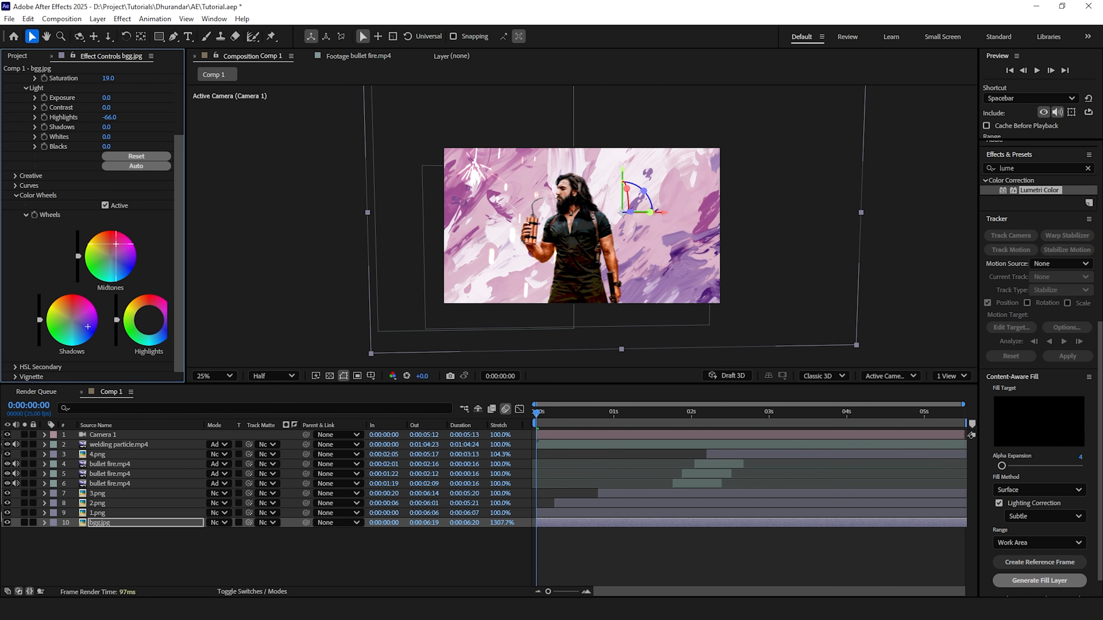
{"action": "left_click_drag", "start_coordinate": [115, 244], "coordinate": [116, 243]}
{"action": "left_click_drag", "start_coordinate": [148, 321], "coordinate": [155, 324]}
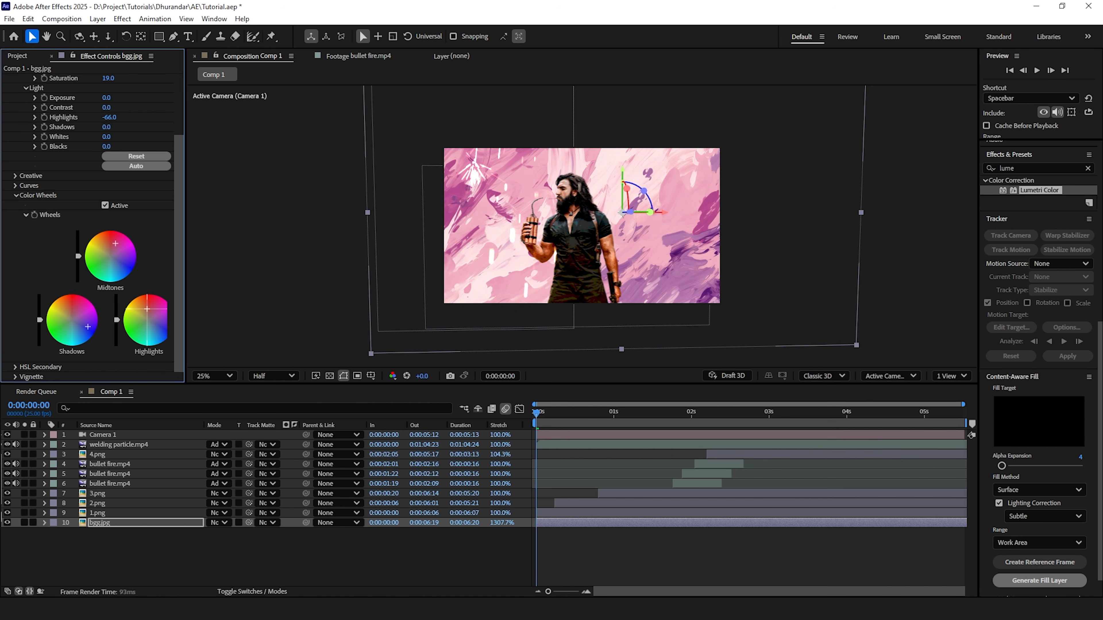
Apply Lumetri Color to 2.png and raise its Exposure to about 2.6.
{"action": "left_click", "coordinate": [107, 505]}
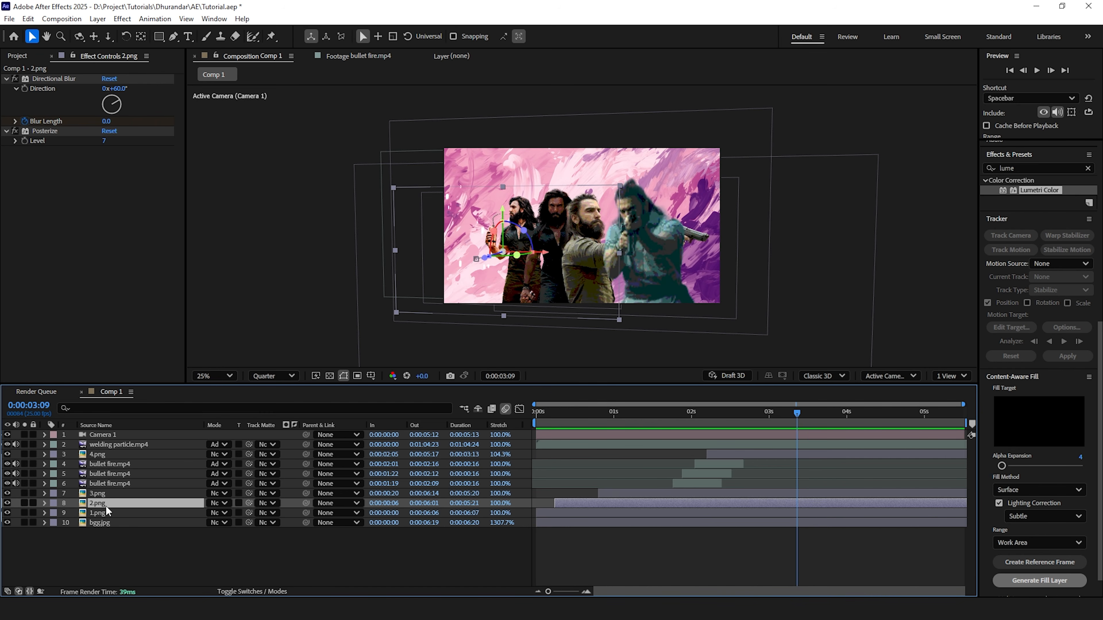
{"action": "left_click_drag", "start_coordinate": [1038, 190], "coordinate": [152, 504]}
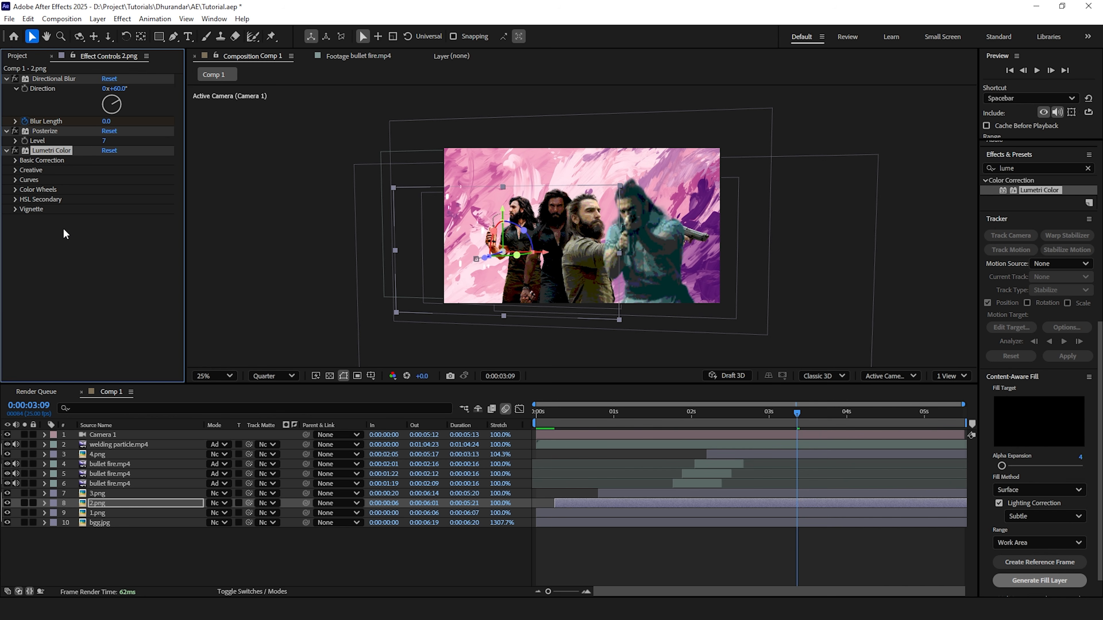
{"action": "left_click", "coordinate": [16, 162]}
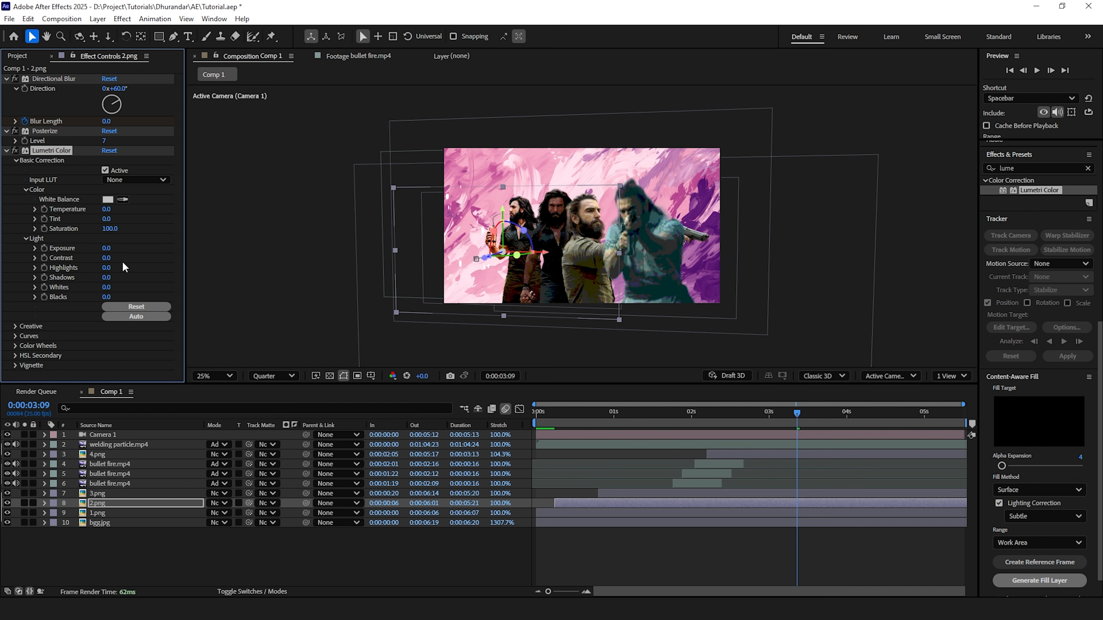
{"action": "left_click_drag", "start_coordinate": [116, 250], "coordinate": [121, 251]}
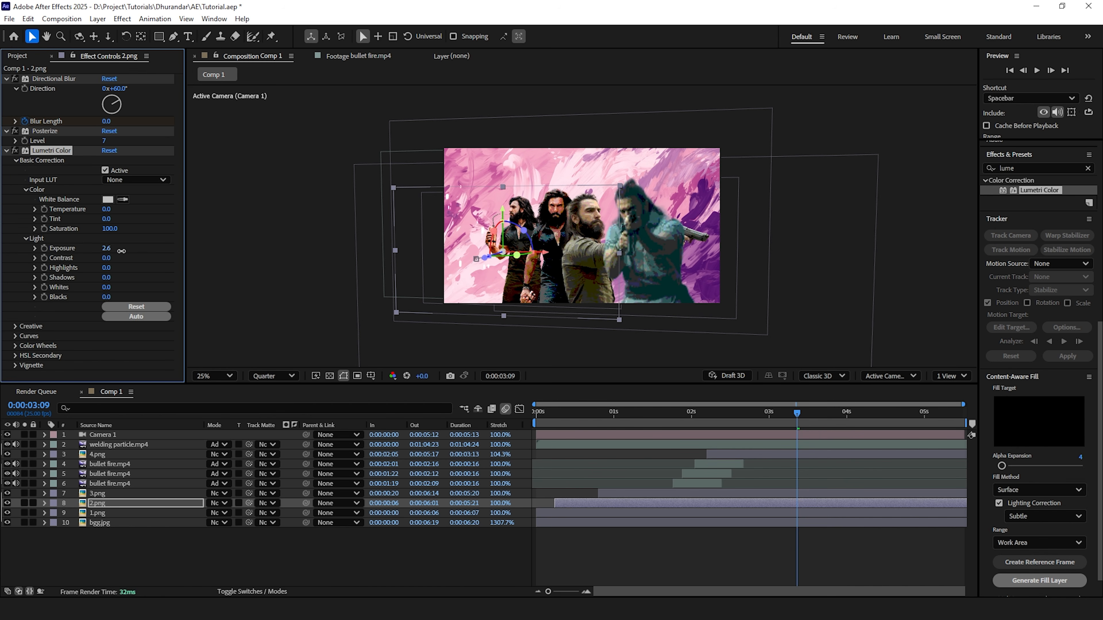
Raise the Lumetri Color Contrast to about 59 on 3.png and about 45 on 4.png.
{"action": "left_click", "coordinate": [98, 494]}
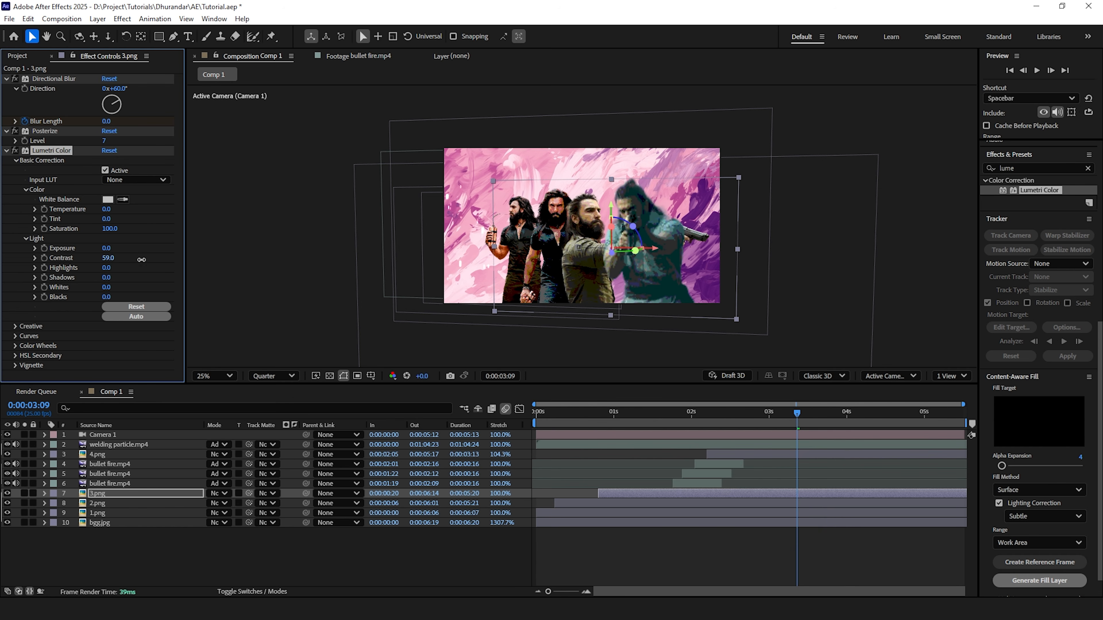
{"action": "left_click", "coordinate": [105, 456]}
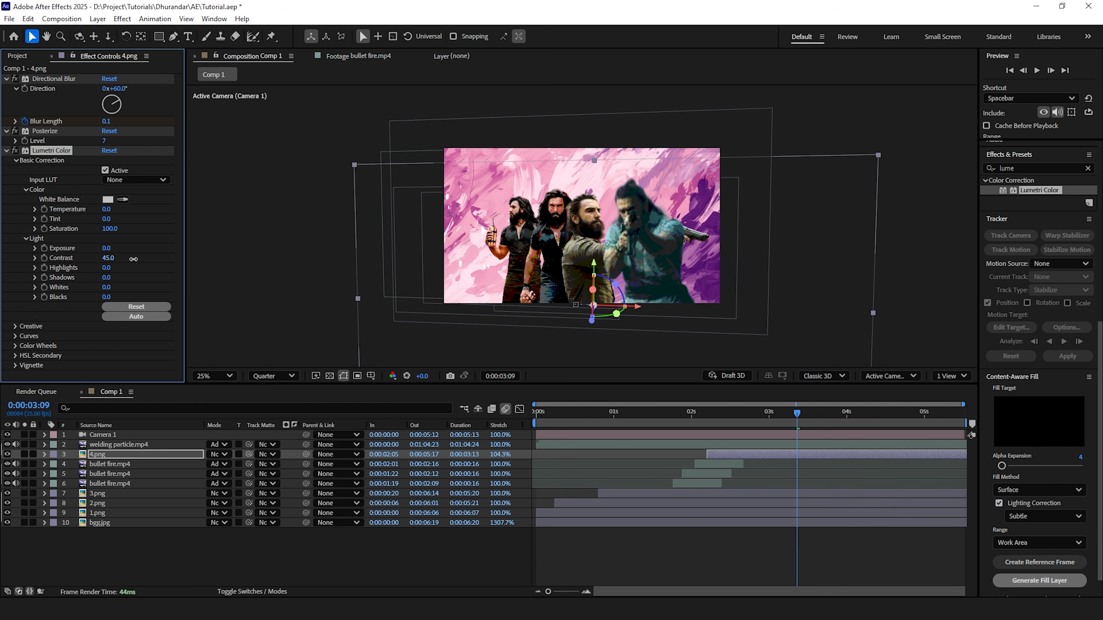
{"action": "left_click", "coordinate": [97, 493]}
Apply Lumetri Color to 1.png and raise its Highlights to 40.
{"action": "left_click", "coordinate": [105, 513]}
{"action": "left_click_drag", "start_coordinate": [1039, 190], "coordinate": [107, 513]}
{"action": "left_click", "coordinate": [15, 108]}
{"action": "scroll", "coordinate": [521, 243], "scroll_direction": "up", "scroll_amount": 2}
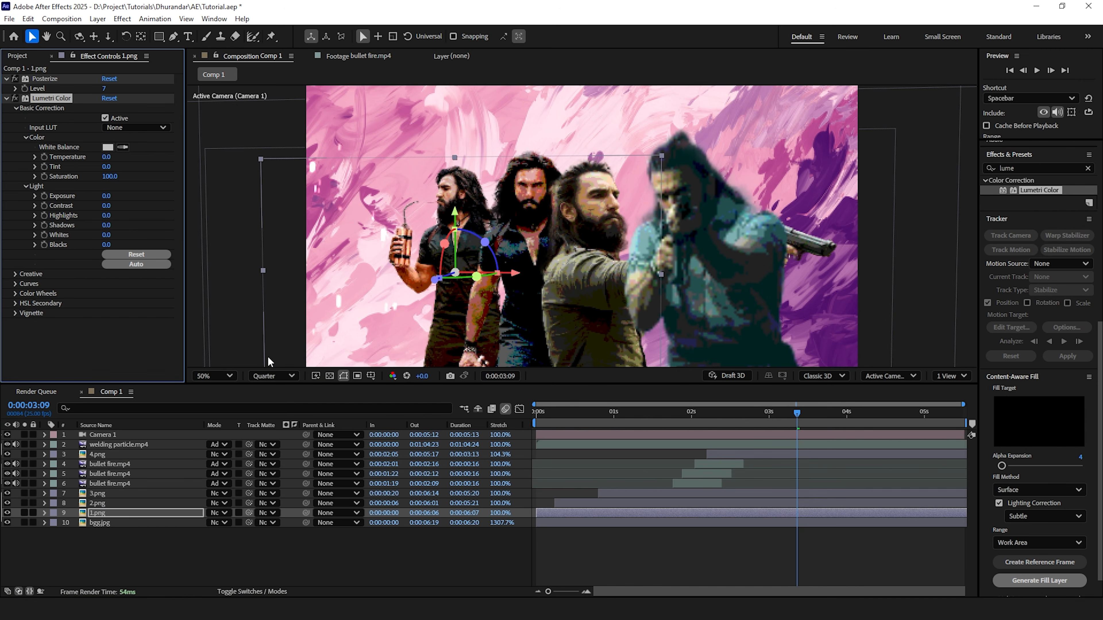
{"action": "left_click_drag", "start_coordinate": [106, 216], "coordinate": [130, 218]}
{"action": "scroll", "coordinate": [618, 285], "scroll_direction": "down", "scroll_amount": 2}
Play back the composition to review the graded cutouts against the background.
{"action": "key", "text": "space"}
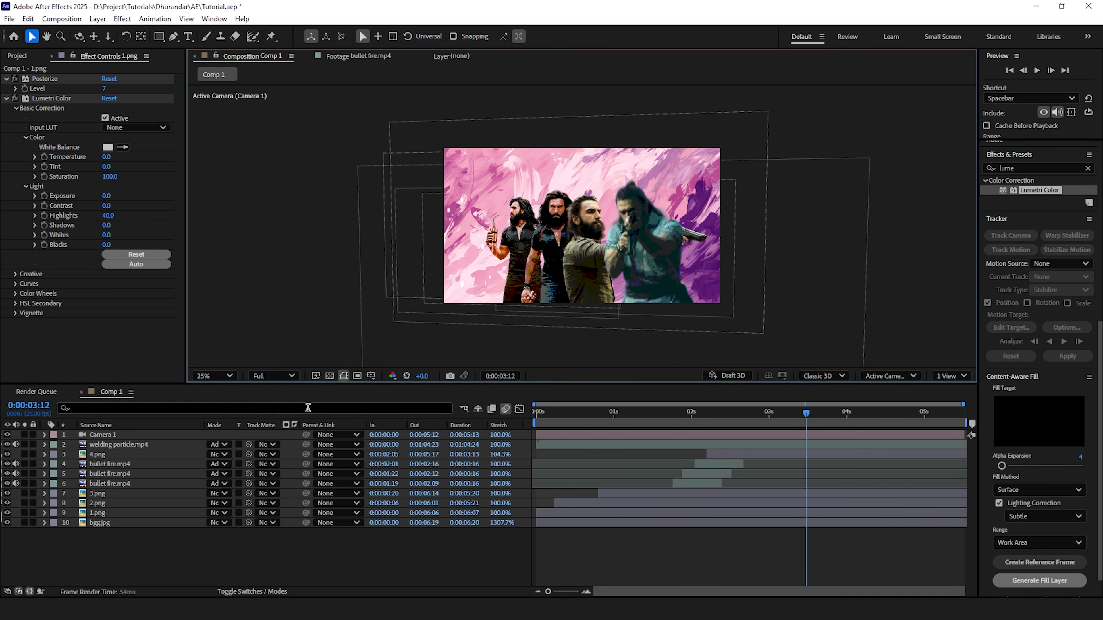
{"action": "scroll", "coordinate": [581, 331], "scroll_direction": "up", "scroll_amount": 2}
{"action": "scroll", "coordinate": [575, 322], "scroll_direction": "down", "scroll_amount": 2}
{"action": "left_click", "coordinate": [209, 378]}
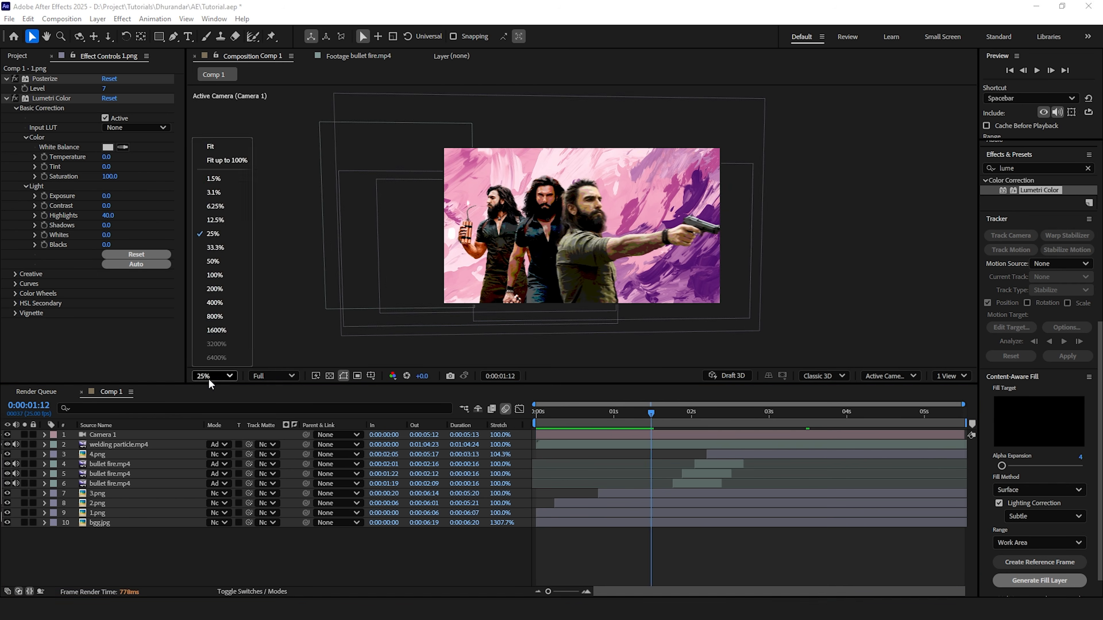
{"action": "left_click", "coordinate": [208, 378]}
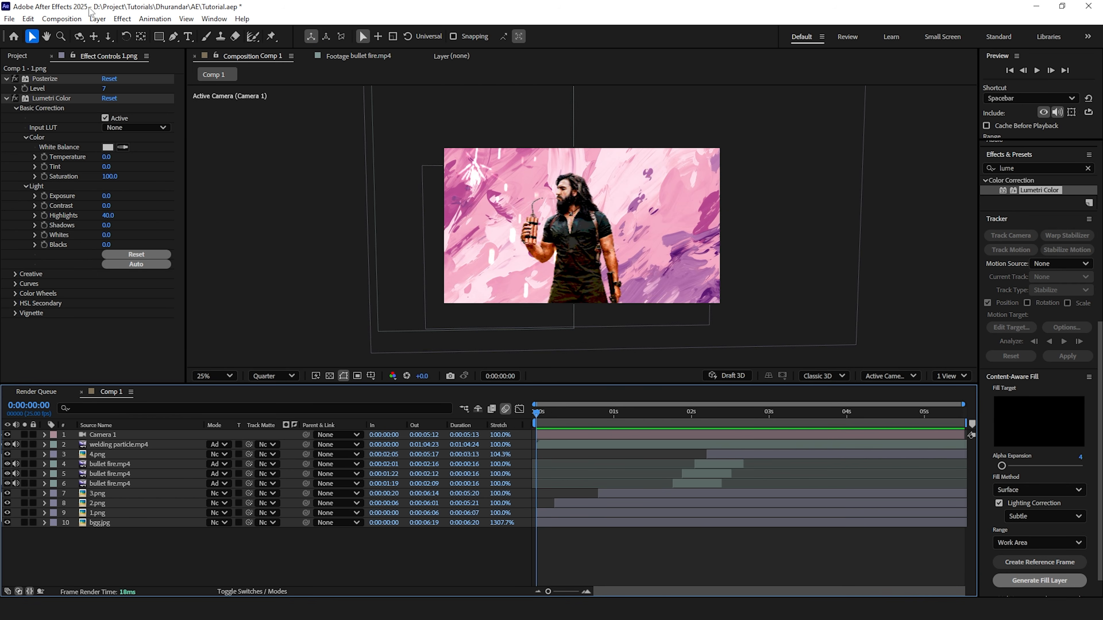
Create an adjustment layer and place it directly below welding particle.mp4, above 4.png.
{"action": "left_click", "coordinate": [97, 18]}
{"action": "mouse_move", "coordinate": [104, 31]}
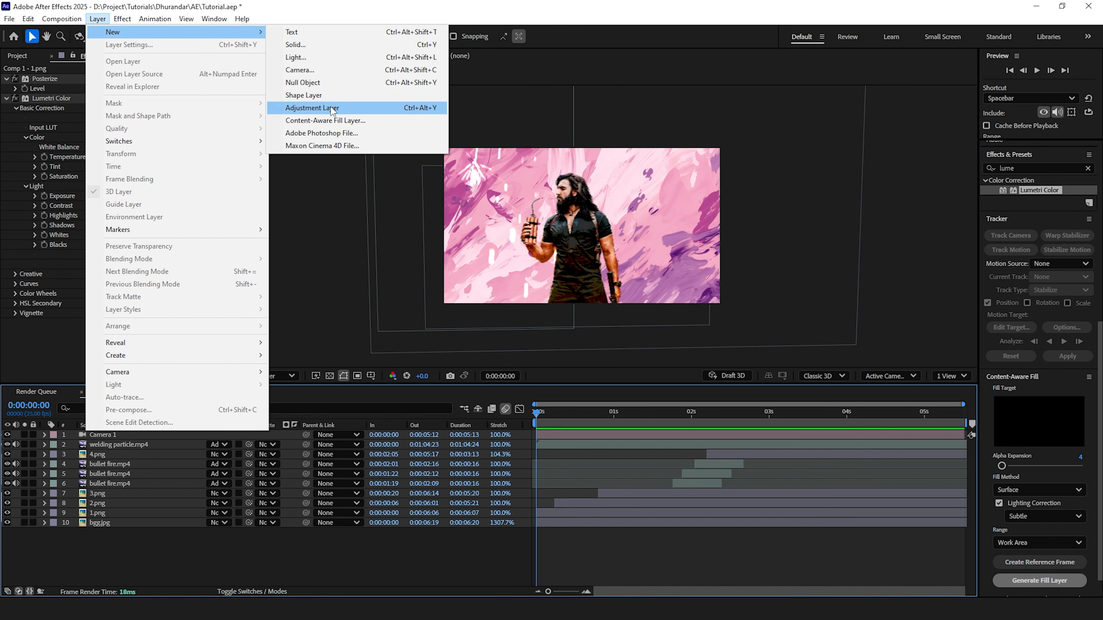
{"action": "left_click", "coordinate": [304, 108]}
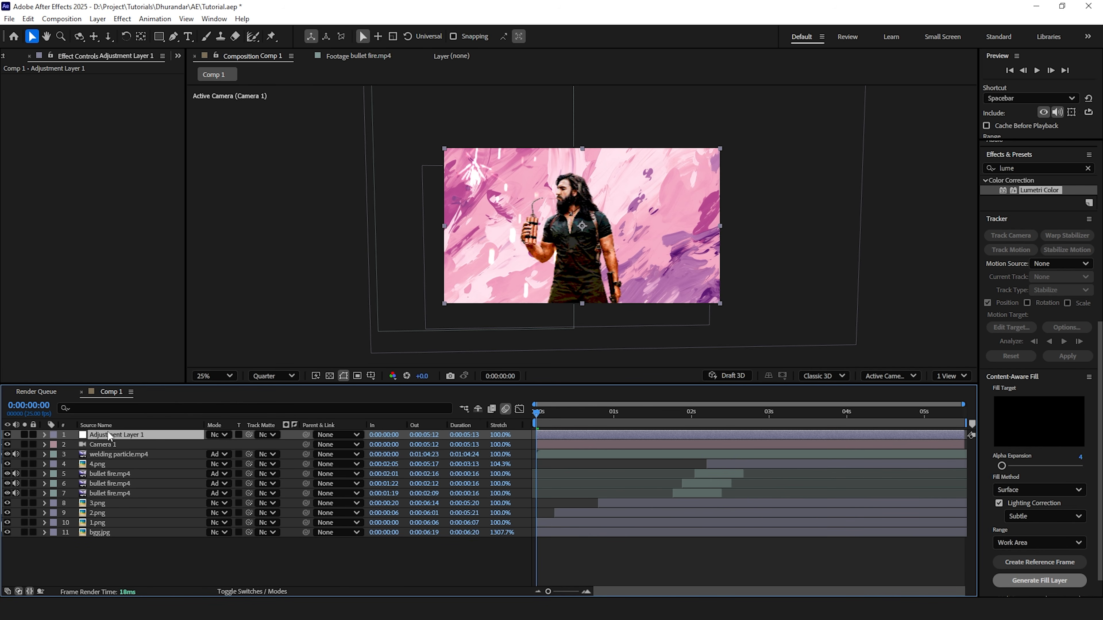
{"action": "left_click_drag", "start_coordinate": [108, 436], "coordinate": [112, 459]}
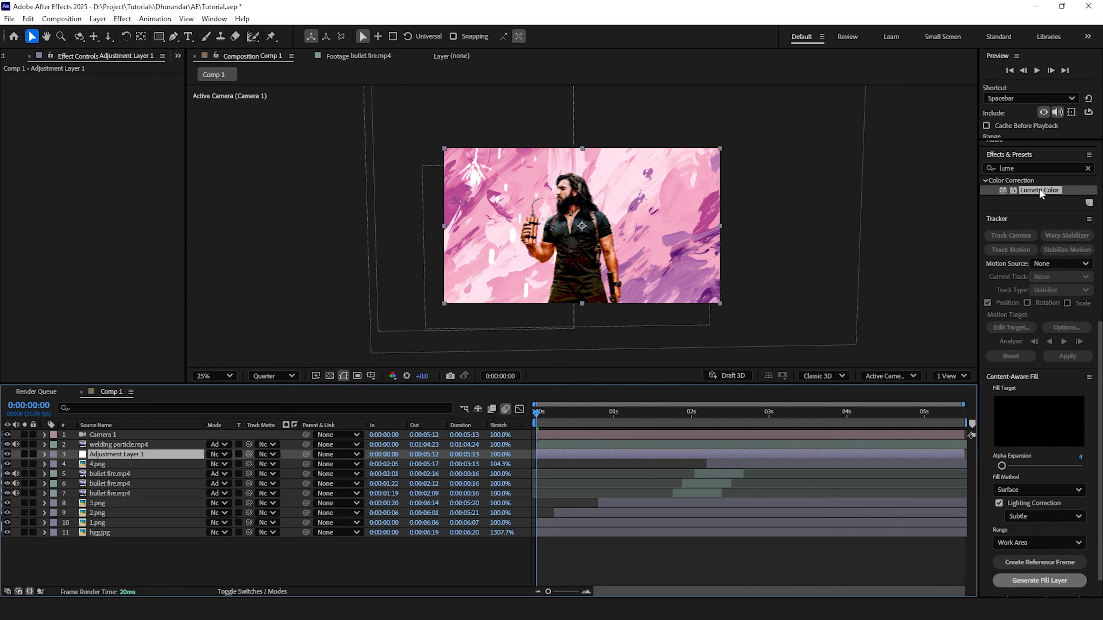
Apply Lumetri Color to the adjustment layer and tint its color wheels: midtones toward red, shadows toward blue and highlights toward orange-red.
{"action": "left_click_drag", "start_coordinate": [1040, 191], "coordinate": [111, 456]}
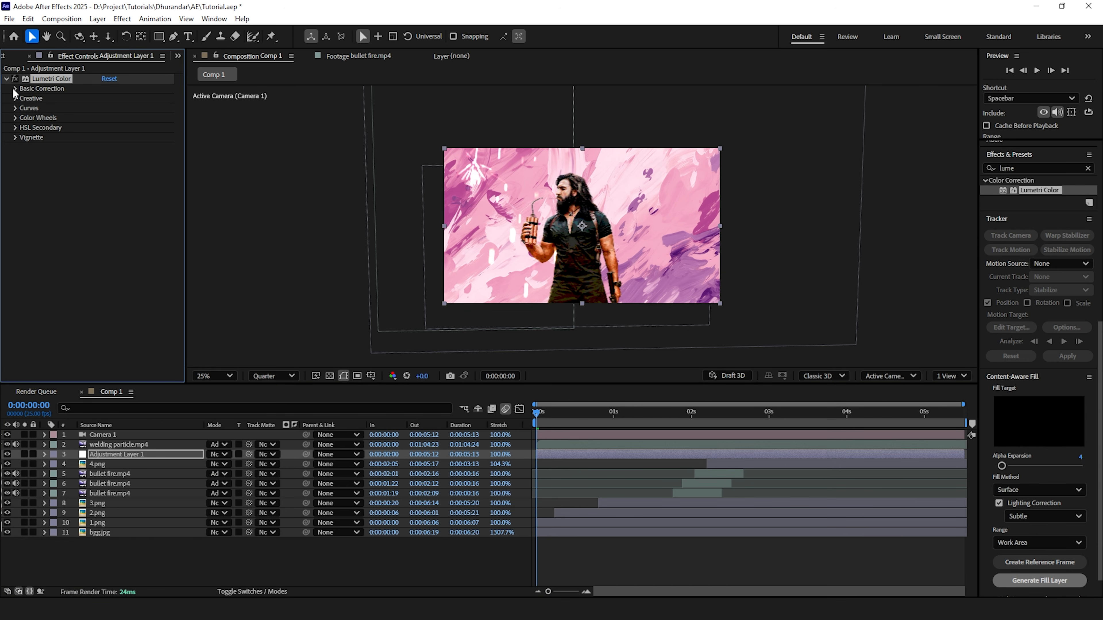
{"action": "left_click", "coordinate": [16, 118]}
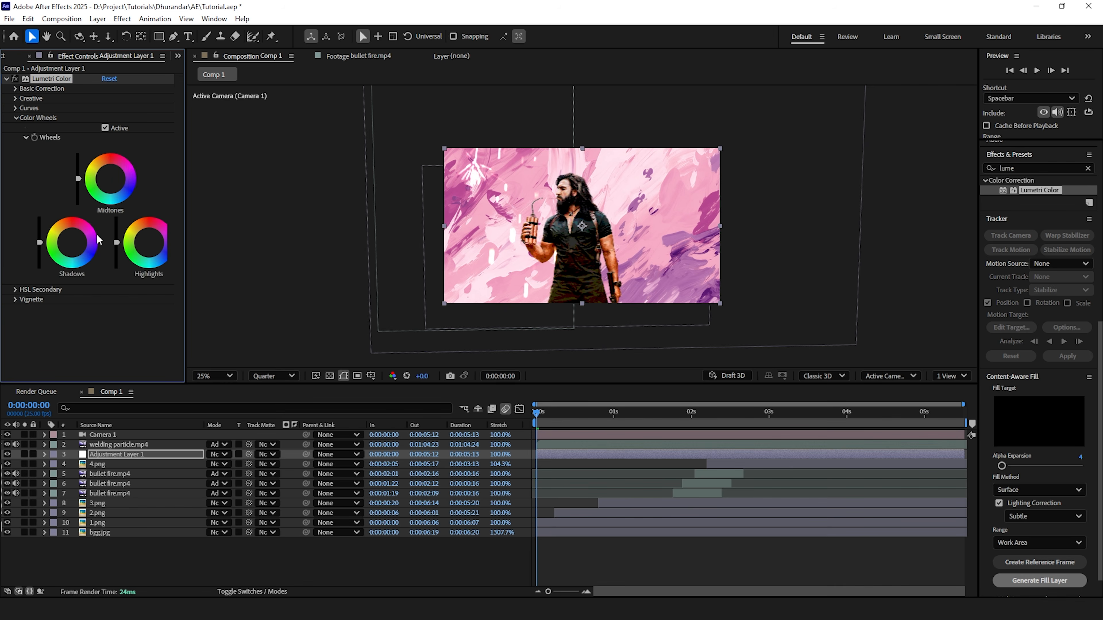
{"action": "left_click", "coordinate": [722, 412]}
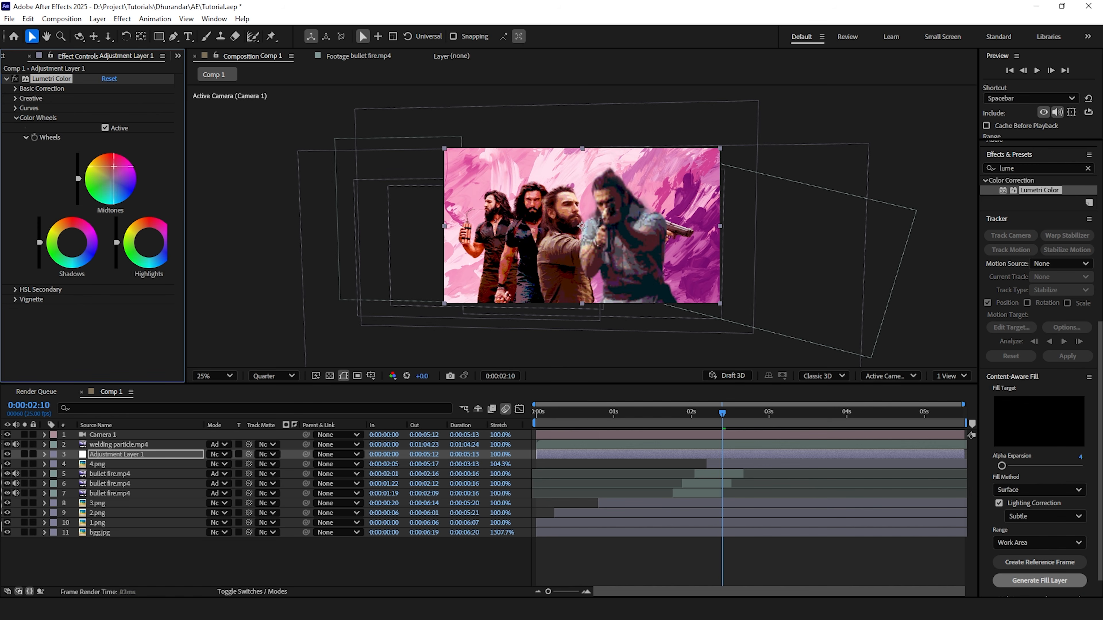
{"action": "left_click_drag", "start_coordinate": [75, 246], "coordinate": [82, 247]}
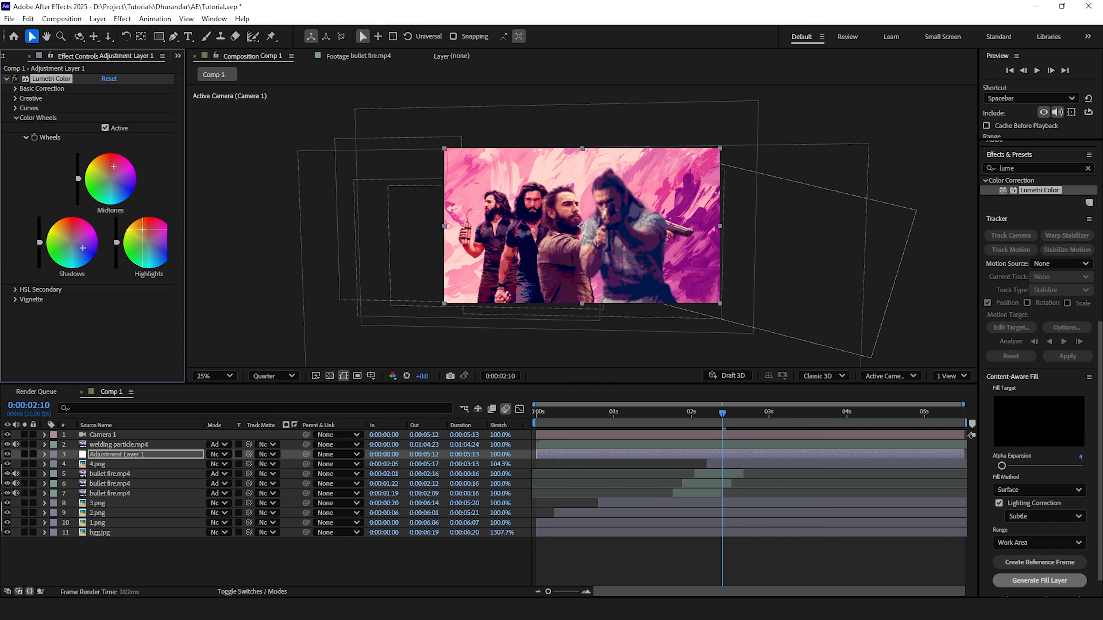
Lower the Lumetri Color Saturation of 1.png, 2.png, 3.png and 4.png, setting 4.png to 50.
{"action": "left_click", "coordinate": [98, 523]}
{"action": "left_click", "coordinate": [108, 178]}
{"action": "left_click", "coordinate": [98, 513]}
{"action": "left_click", "coordinate": [108, 229]}
{"action": "left_click", "coordinate": [99, 503]}
{"action": "left_click", "coordinate": [108, 229]}
{"action": "left_click", "coordinate": [98, 464]}
{"action": "left_click", "coordinate": [108, 229]}
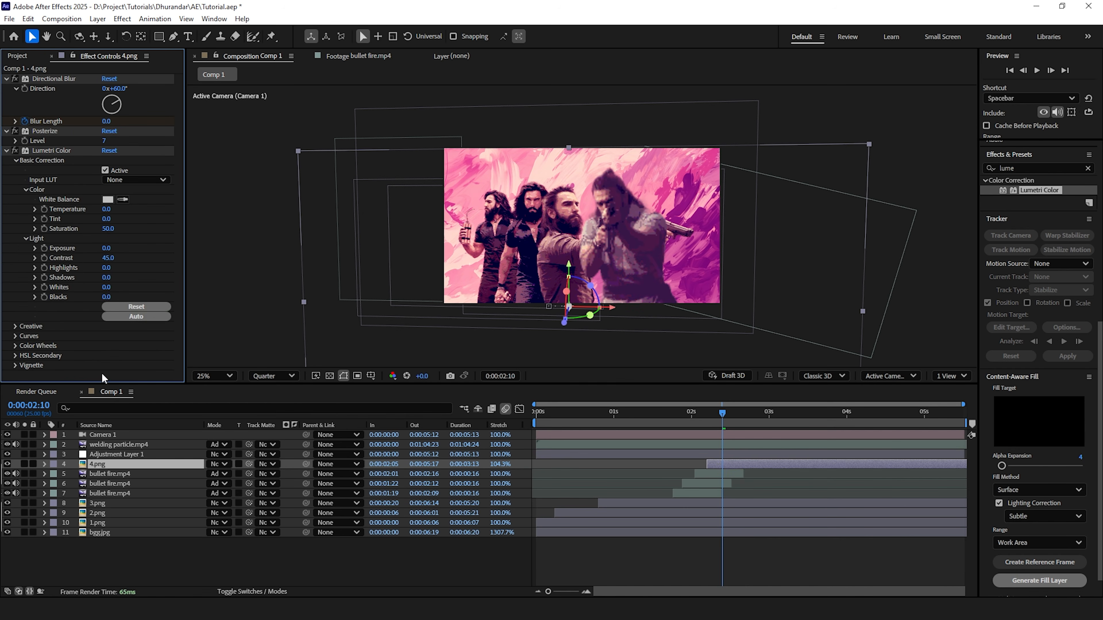
Adjust the Lumetri Color Shadows of the character cutouts, raising them on 4.png.
{"action": "left_click_drag", "start_coordinate": [107, 278], "coordinate": [168, 269]}
{"action": "left_click", "coordinate": [98, 503]}
{"action": "left_click", "coordinate": [98, 512]}
{"action": "left_click", "coordinate": [107, 278]}
{"action": "left_click", "coordinate": [98, 523]}
{"action": "left_click", "coordinate": [108, 226]}
Set bgg.jpg's Lumetri Color Highlights to -150 and Shadows to -108, and try a Whites reduction, undoing it.
{"action": "left_click", "coordinate": [99, 532]}
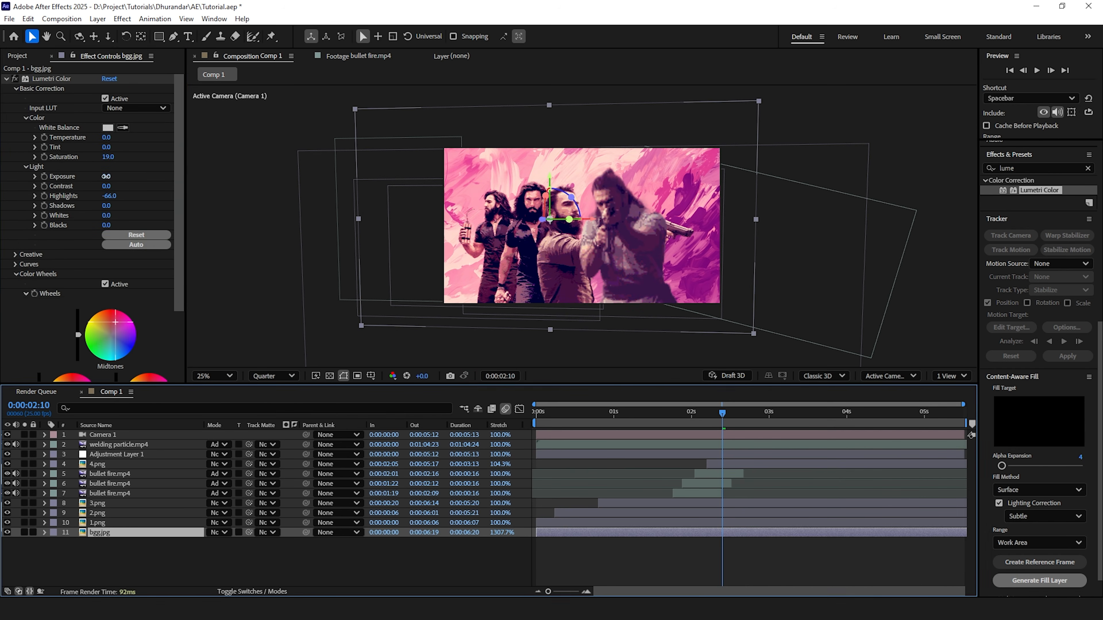
{"action": "left_click_drag", "start_coordinate": [108, 195], "coordinate": [27, 207]}
{"action": "left_click_drag", "start_coordinate": [107, 216], "coordinate": [100, 216]}
{"action": "key", "text": "ctrl+z"}
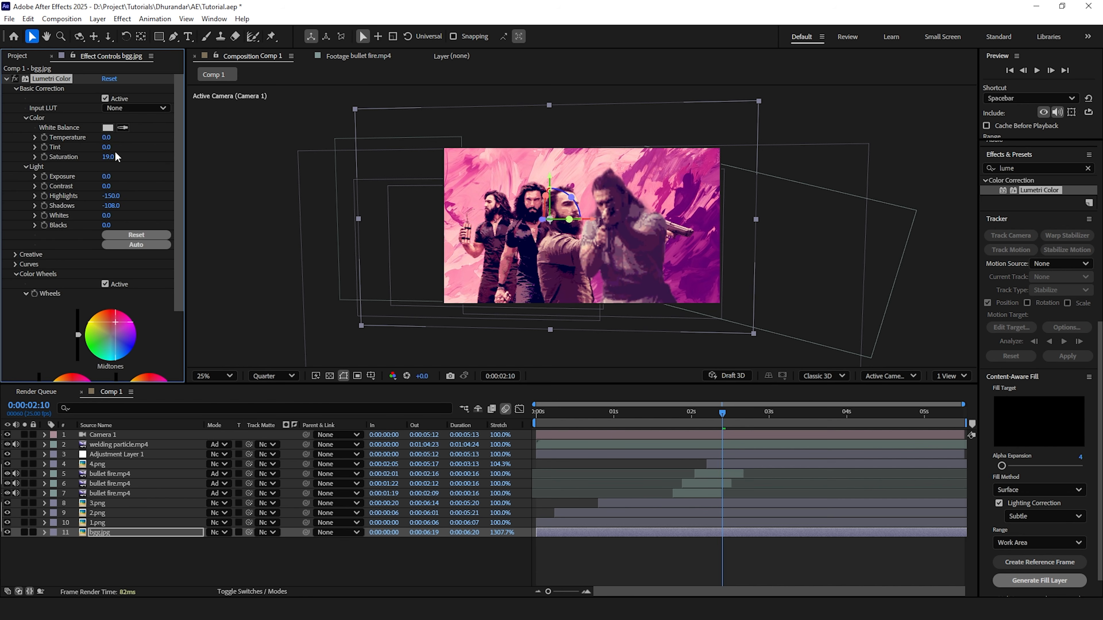
Lower the Temperature, Tint and Saturation of bgg.jpg in Lumetri Color.
{"action": "left_click_drag", "start_coordinate": [107, 137], "coordinate": [22, 139]}
{"action": "left_click_drag", "start_coordinate": [107, 148], "coordinate": [4, 149]}
{"action": "left_click_drag", "start_coordinate": [107, 158], "coordinate": [82, 158]}
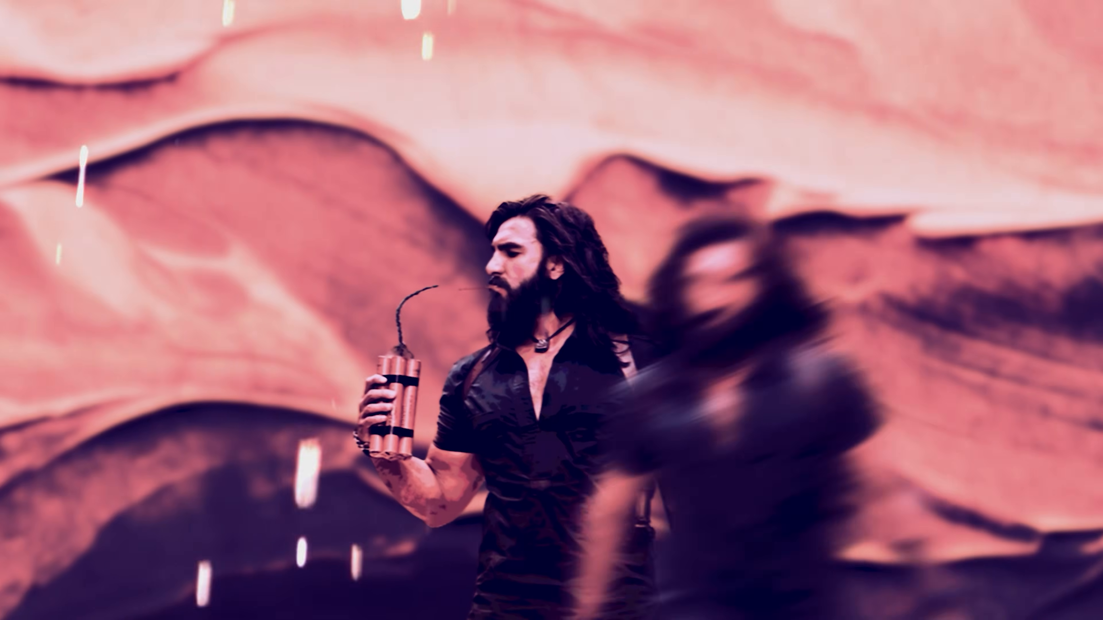